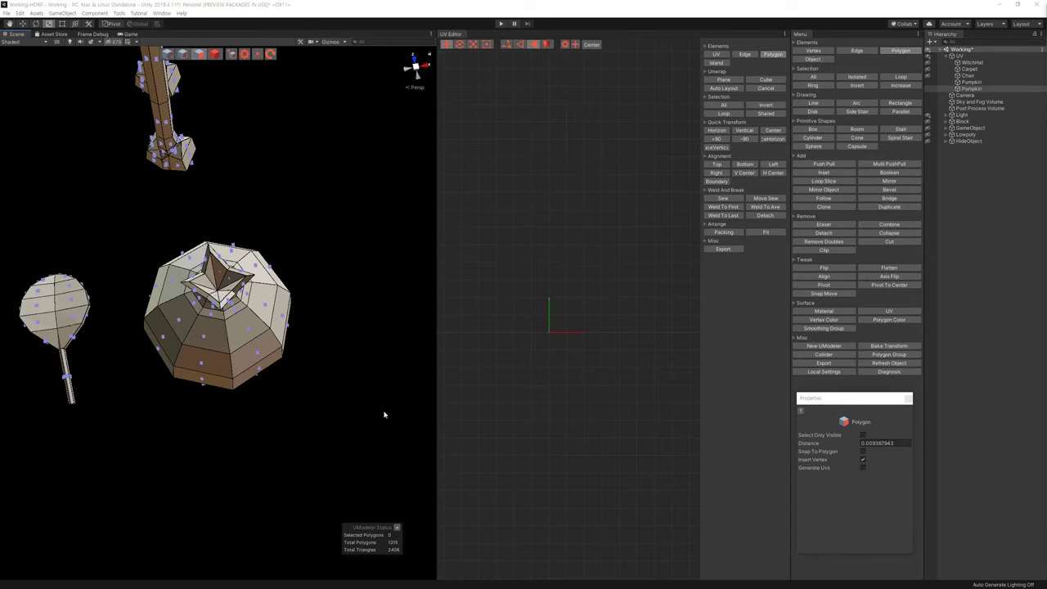
# Step: Select all pumpkin polygons, cube-unwrap them, and frame the resulting islands in the UV editor
pyautogui.hotkey('ctrl', 'a')
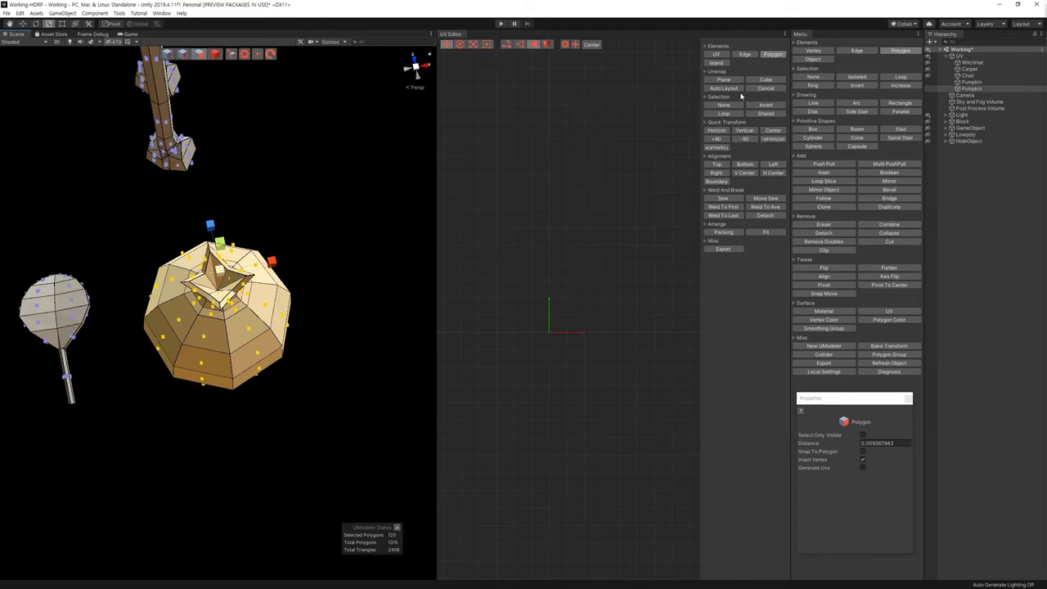
pyautogui.click(769, 80)
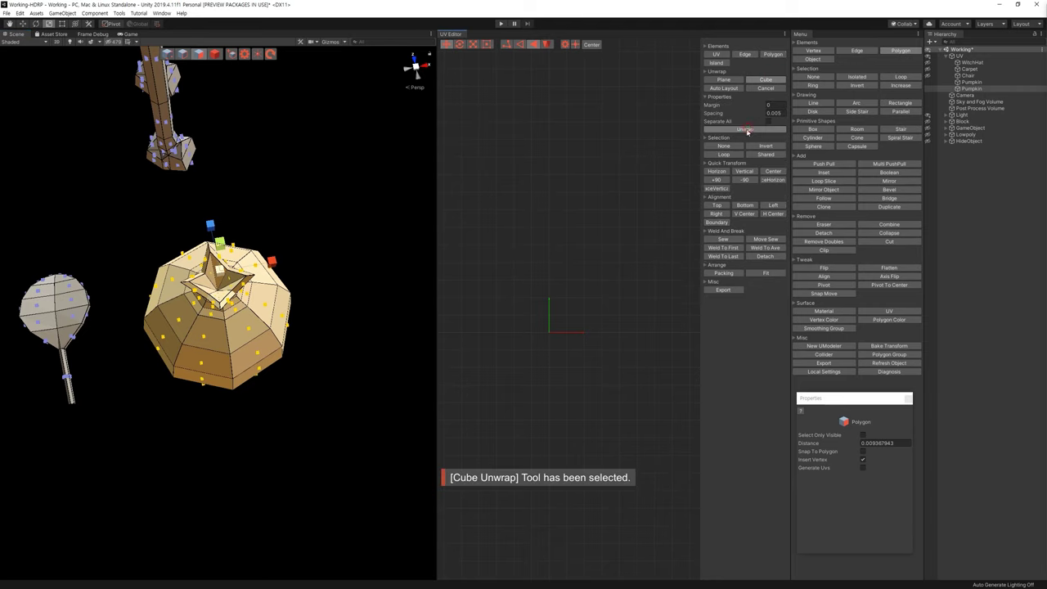
pyautogui.press('f')
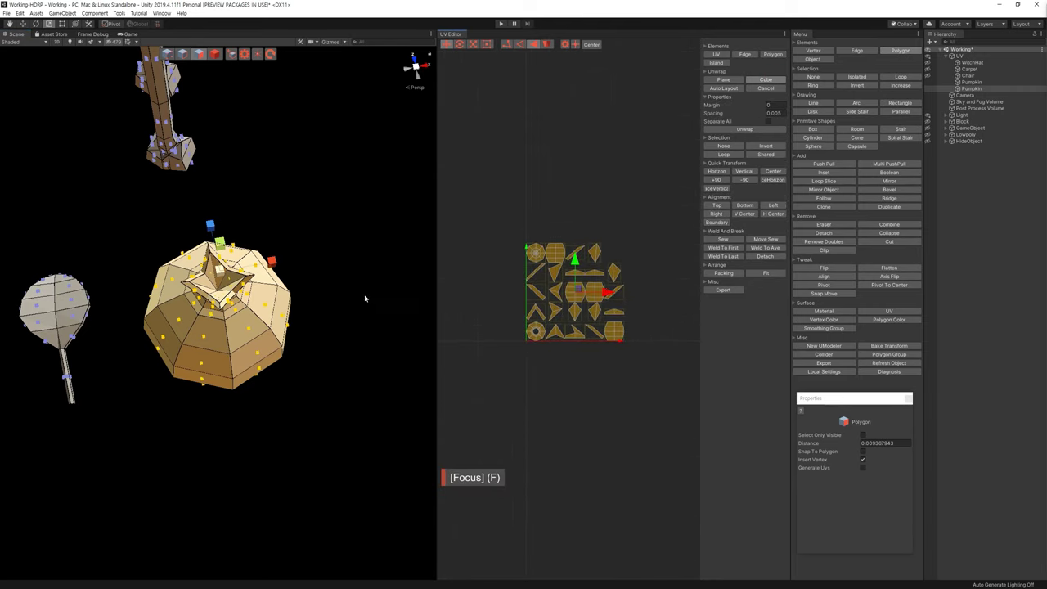
# Step: Select the crown faces on the pumpkin's top, orbiting to look down on it
pyautogui.click(295, 324)
pyautogui.keyDown('shift'); pyautogui.click(214, 270); pyautogui.keyUp('shift')
pyautogui.keyDown('shift'); pyautogui.click(230, 285); pyautogui.keyUp('shift')
pyautogui.keyDown('shift'); pyautogui.click(228, 291); pyautogui.keyUp('shift')
pyautogui.keyDown('shift'); pyautogui.click(214, 295); pyautogui.keyUp('shift')
pyautogui.keyDown('ctrl'); pyautogui.click(209, 290); pyautogui.keyUp('ctrl')
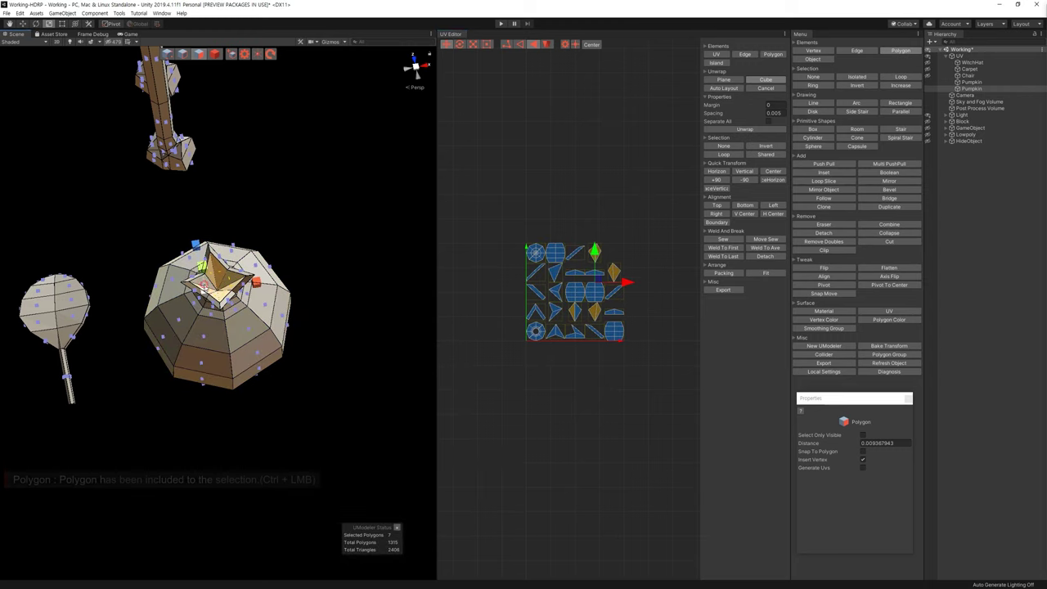
pyautogui.keyDown('ctrl'); pyautogui.click(205, 282); pyautogui.keyUp('ctrl')
pyautogui.moveTo(204, 282)
pyautogui.keyDown('alt'); pyautogui.mouseDown()
pyautogui.moveTo(429, 88)
pyautogui.moveTo(619, 470)
pyautogui.moveTo(393, 202)
pyautogui.mouseUp(); pyautogui.keyUp('alt')
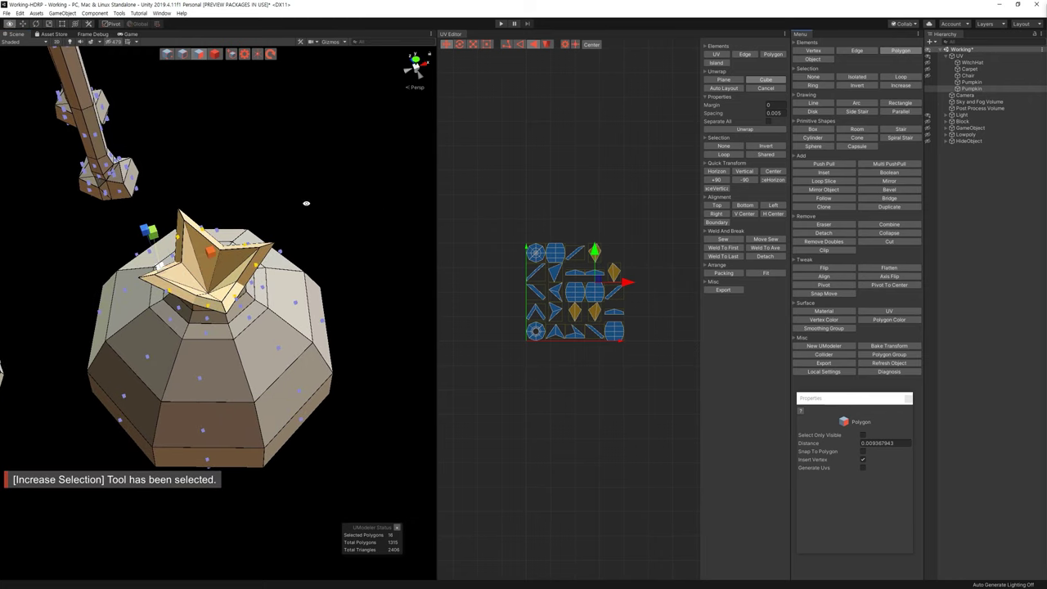
pyautogui.keyDown('alt'); pyautogui.moveTo(305, 203); pyautogui.dragTo(286, 238); pyautogui.keyUp('alt')
# Step: Plane-unwrap the crown, move the star island above the others, and flip it horizontally
pyautogui.click(724, 79)
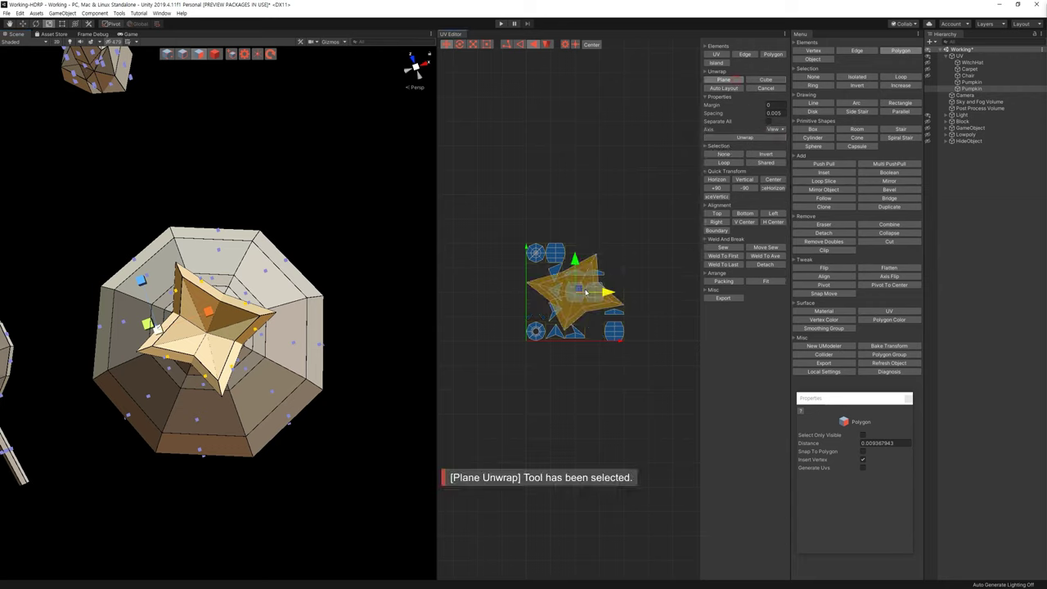
pyautogui.moveTo(579, 290); pyautogui.dragTo(575, 159)
pyautogui.click(621, 213)
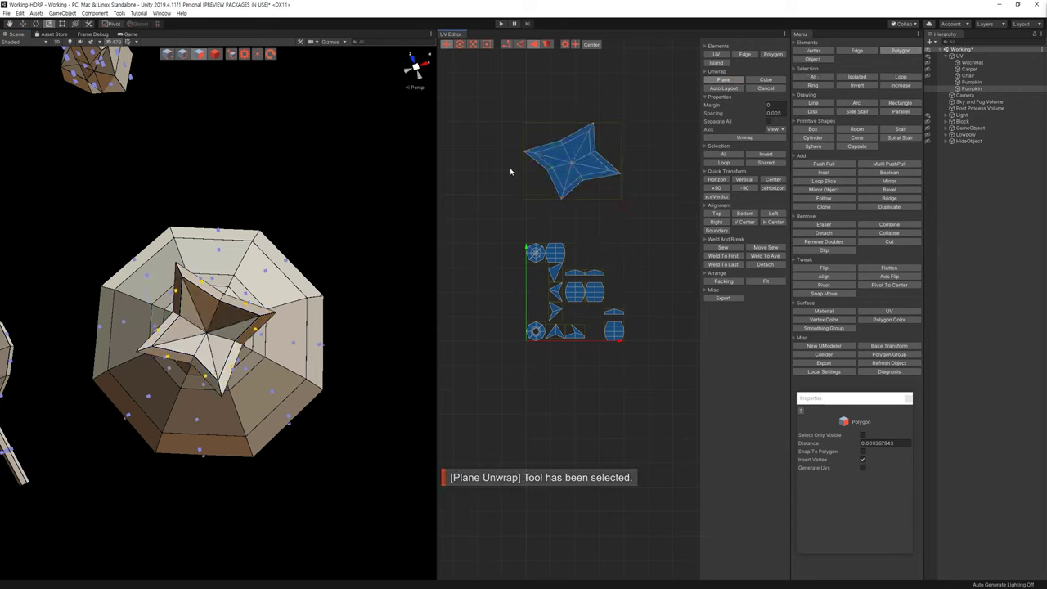
pyautogui.moveTo(509, 103); pyautogui.dragTo(661, 215)
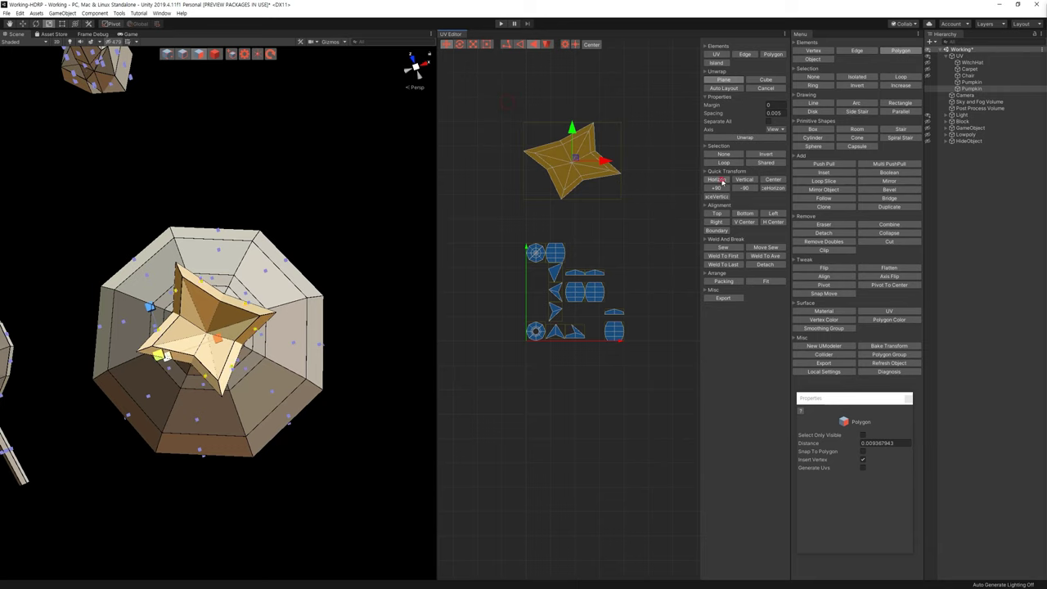
pyautogui.click(722, 181)
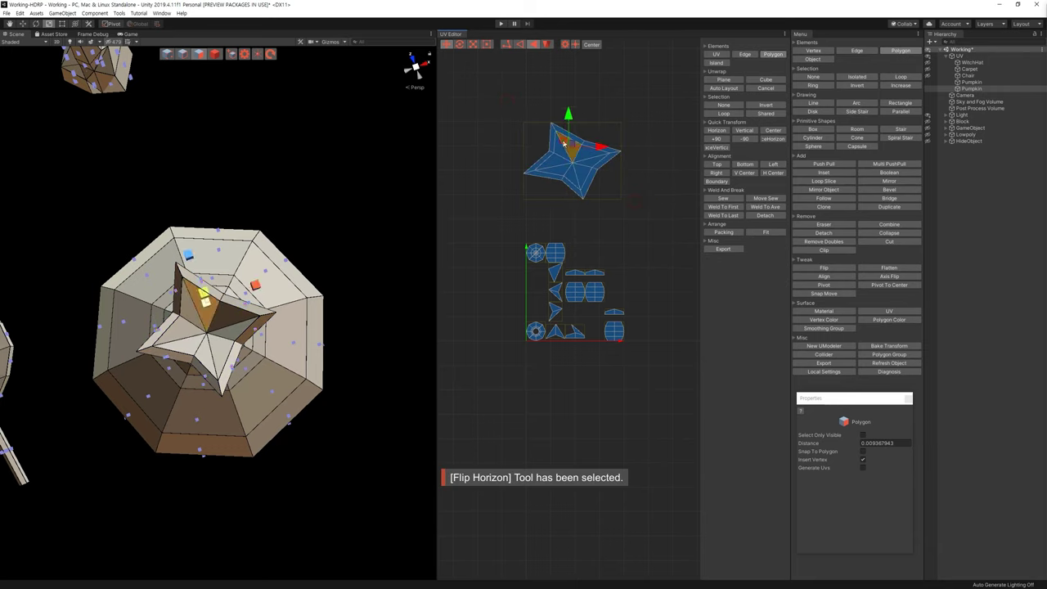
# Step: Adjust the star island with the rotate and scale gizmos, then select the lower UV islands
pyautogui.moveTo(475, 122); pyautogui.dragTo(645, 233)
pyautogui.press('e')
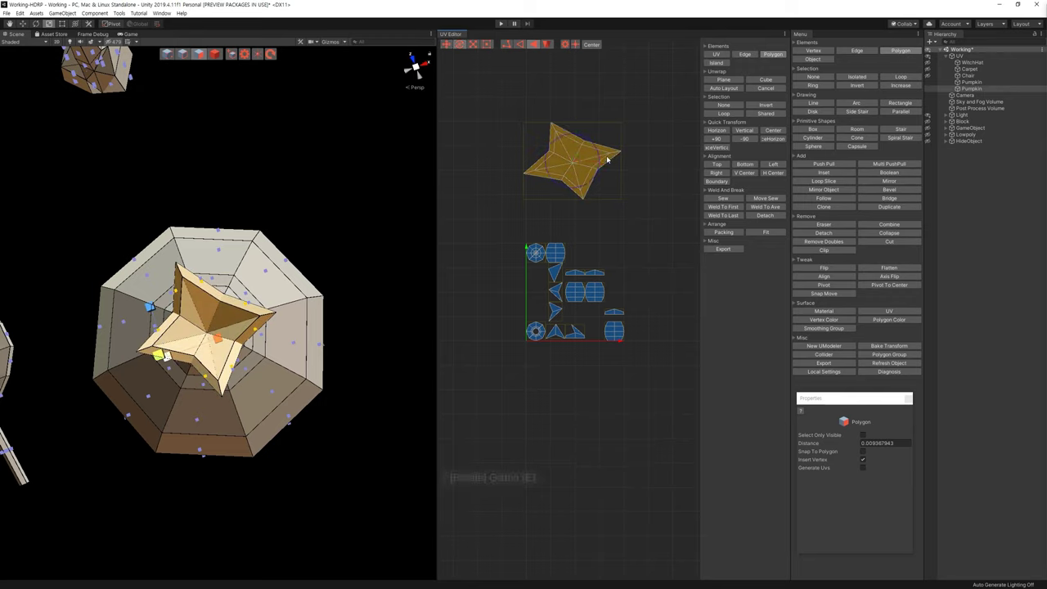
pyautogui.press('r')
pyautogui.moveTo(530, 111); pyautogui.dragTo(648, 233)
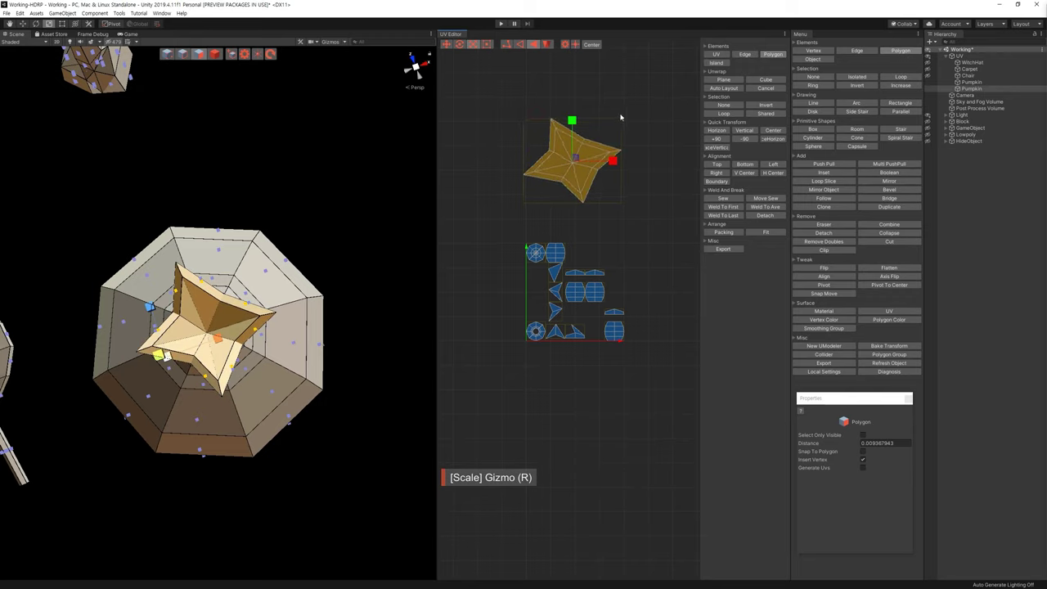
pyautogui.click(620, 117)
pyautogui.moveTo(491, 232); pyautogui.dragTo(685, 402)
pyautogui.moveTo(432, 368)
pyautogui.keyDown('alt'); pyautogui.mouseDown()
pyautogui.moveTo(422, 212)
pyautogui.moveTo(379, 235)
pyautogui.moveTo(386, 226)
pyautogui.moveTo(401, 216)
pyautogui.moveTo(367, 265)
pyautogui.moveTo(338, 251)
pyautogui.mouseUp(); pyautogui.keyUp('alt')
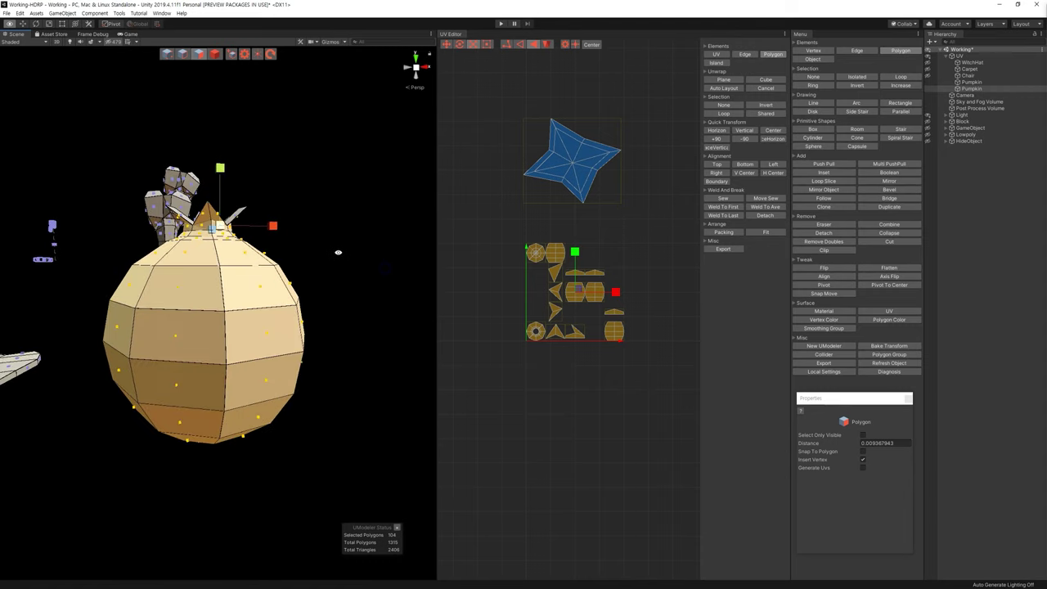
# Step: Select the faces ringing the crown via the lower islands, excluding the body faces and star island
pyautogui.moveTo(407, 522)
pyautogui.keyDown('ctrl'); pyautogui.mouseDown()
pyautogui.moveTo(82, 261)
pyautogui.moveTo(707, 259)
pyautogui.moveTo(498, 264)
pyautogui.moveTo(624, 310)
pyautogui.moveTo(583, 342)
pyautogui.mouseUp(); pyautogui.keyUp('ctrl')
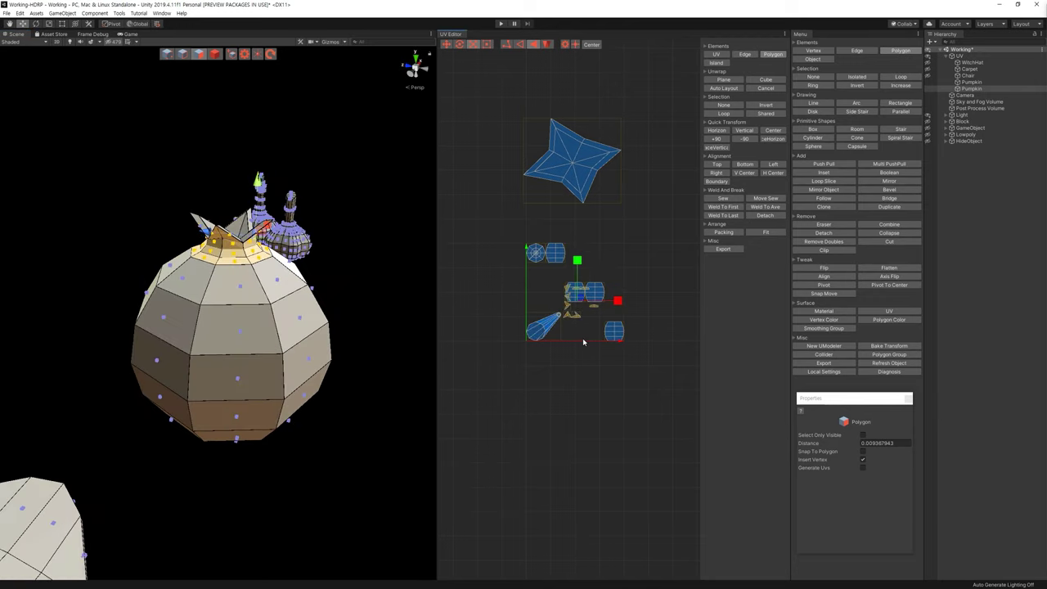
pyautogui.hotkey('ctrl', 'z')
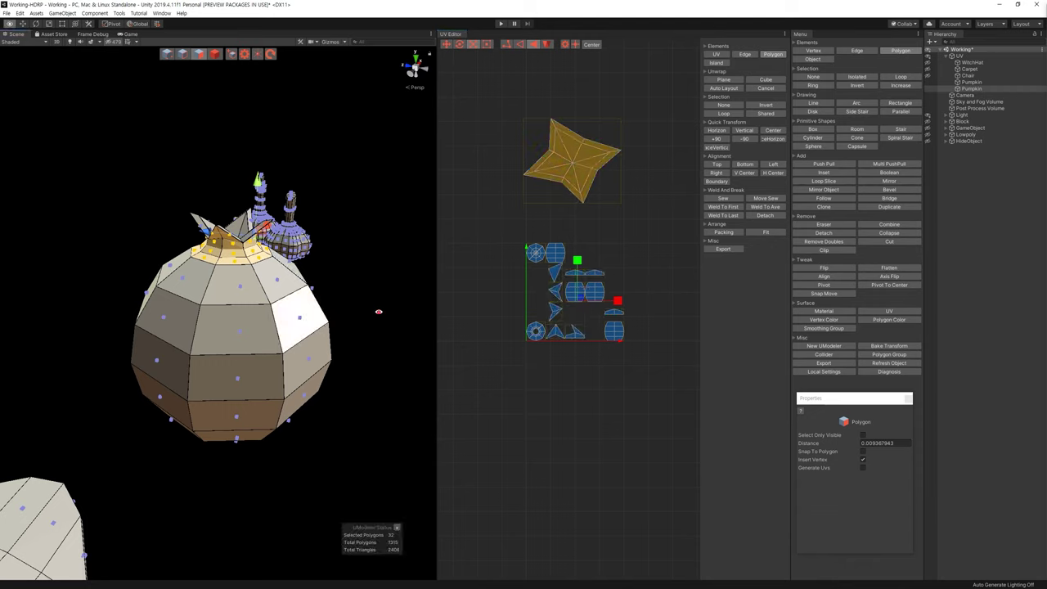
pyautogui.keyDown('alt'); pyautogui.moveTo(323, 290); pyautogui.dragTo(512, 241); pyautogui.keyUp('alt')
pyautogui.moveTo(648, 214); pyautogui.dragTo(471, 97)
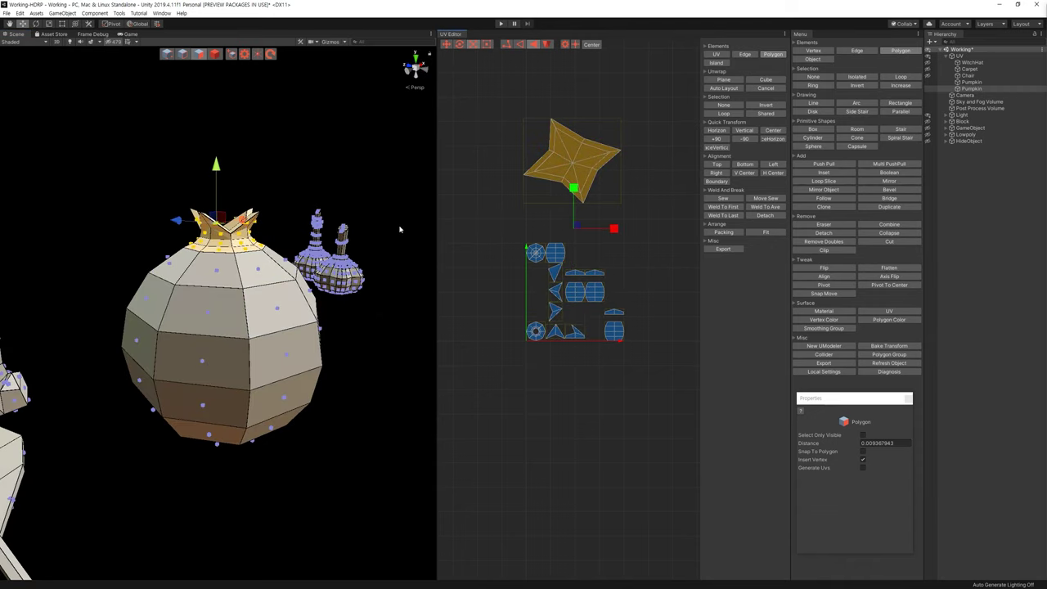
pyautogui.click(455, 287)
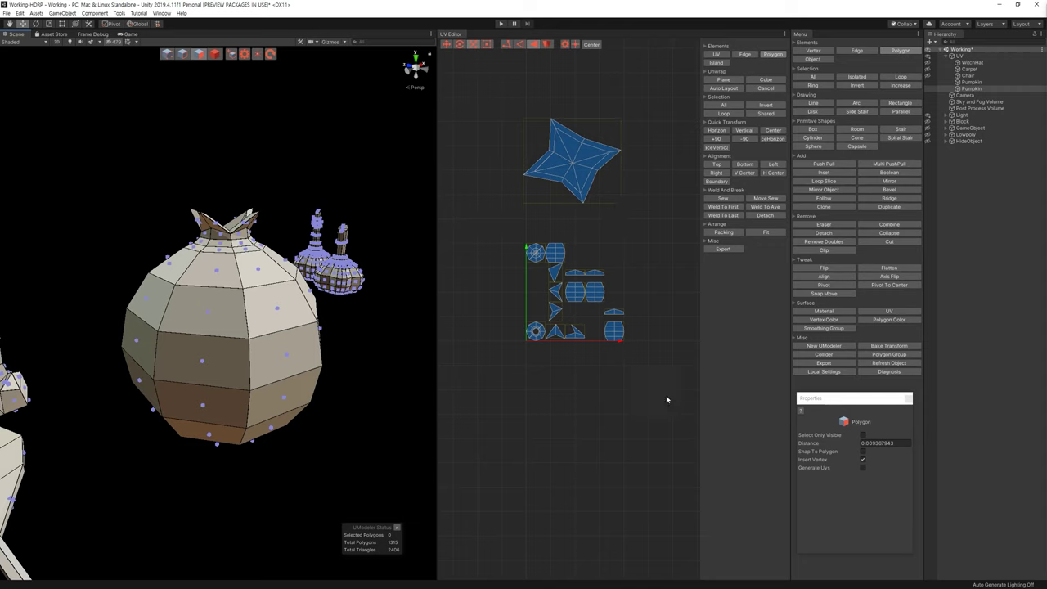
pyautogui.moveTo(666, 399); pyautogui.dragTo(516, 245)
pyautogui.keyDown('alt'); pyautogui.moveTo(360, 474); pyautogui.dragTo(425, 481); pyautogui.keyUp('alt')
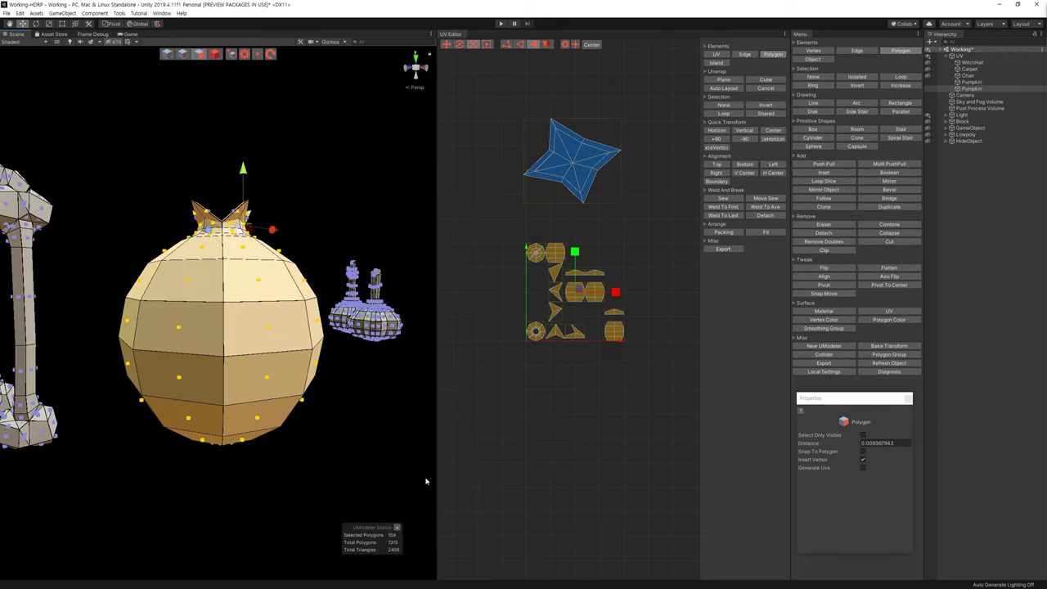
pyautogui.click(233, 217)
pyautogui.keyDown('alt'); pyautogui.moveTo(246, 327); pyautogui.dragTo(344, 327); pyautogui.keyUp('alt')
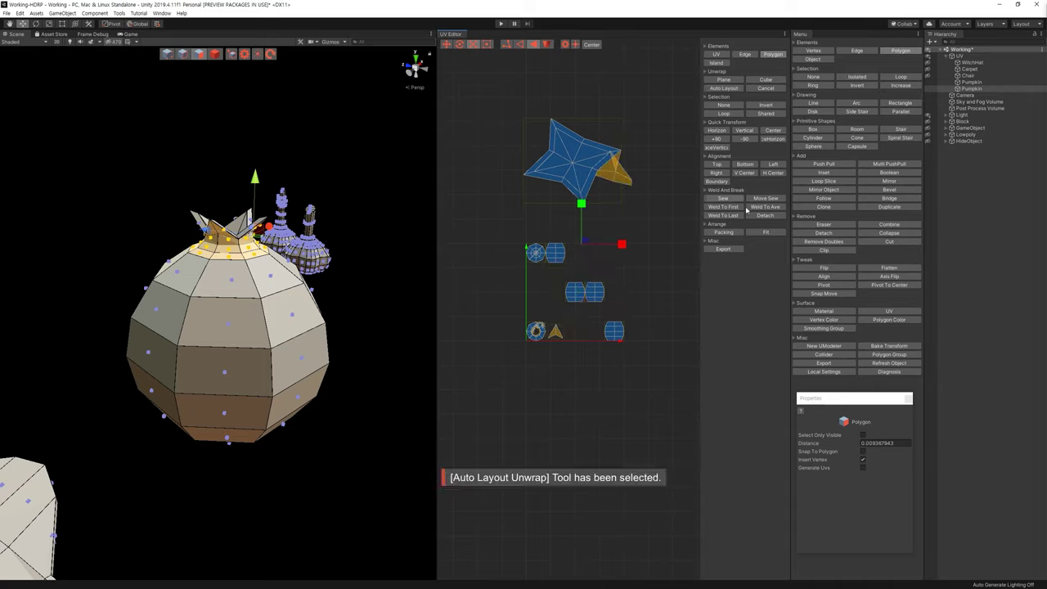
# Step: Detach the selected UV pieces, move them down, and place two small pieces beside the star
pyautogui.click(771, 217)
pyautogui.press('w')
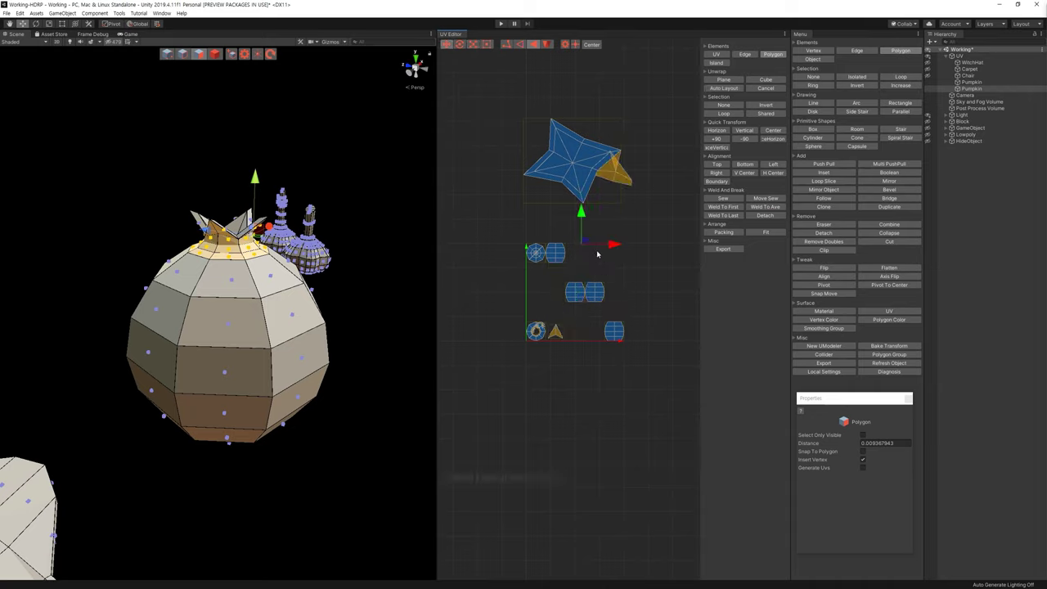
pyautogui.moveTo(586, 243); pyautogui.dragTo(587, 439)
pyautogui.moveTo(582, 432); pyautogui.dragTo(602, 294, button='middle')
pyautogui.click(608, 431)
pyautogui.moveTo(608, 431)
pyautogui.mouseDown()
pyautogui.moveTo(544, 384)
pyautogui.moveTo(617, 262)
pyautogui.mouseUp()
pyautogui.moveTo(659, 327); pyautogui.dragTo(581, 216)
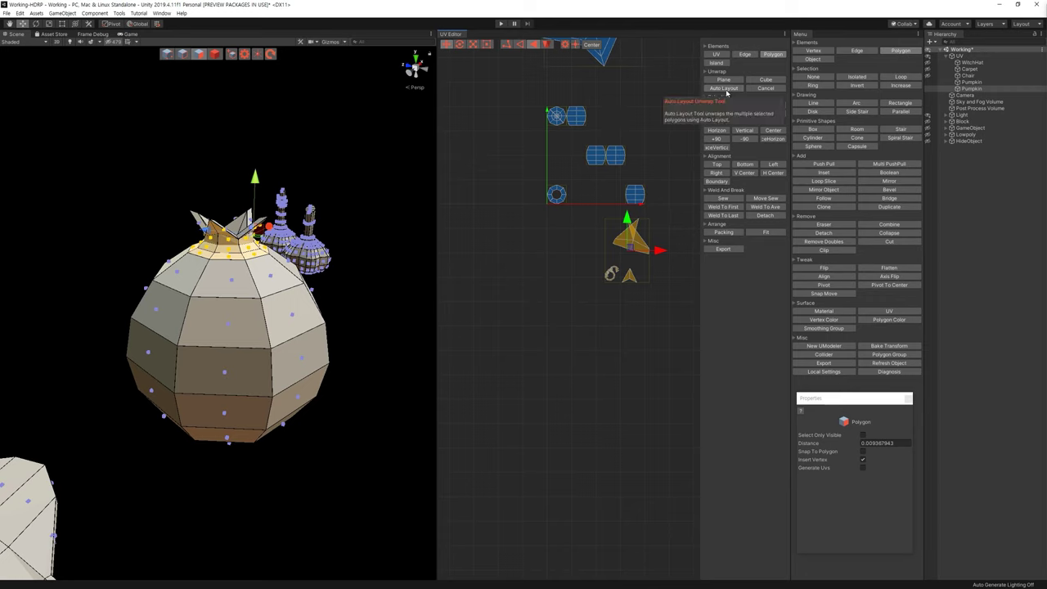
# Step: Cube-unwrap the crown-ring faces and move the new islands below the body islands
pyautogui.click(766, 80)
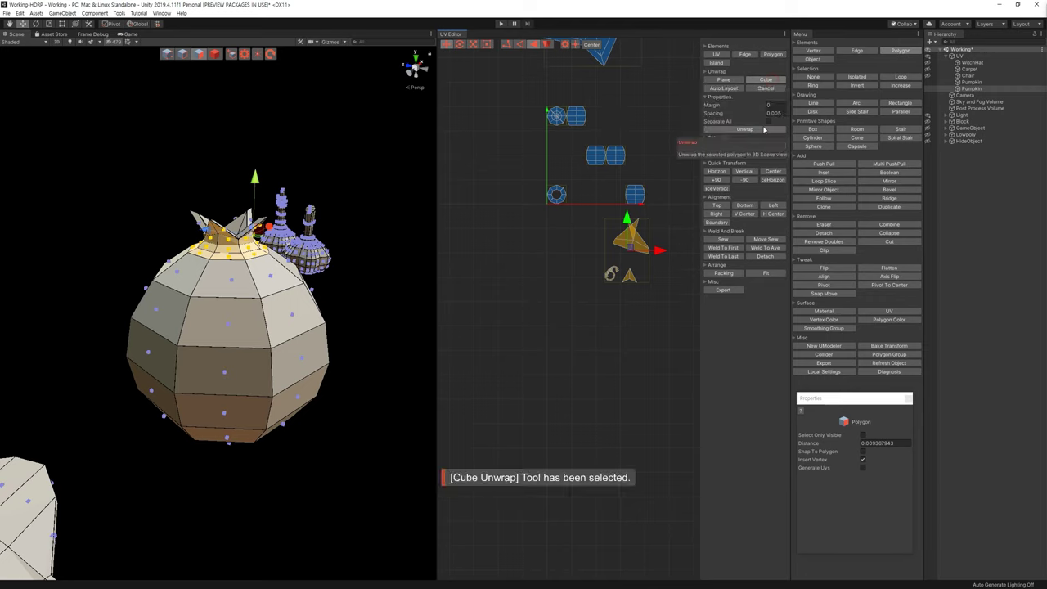
pyautogui.click(764, 129)
pyautogui.moveTo(600, 155); pyautogui.dragTo(592, 312)
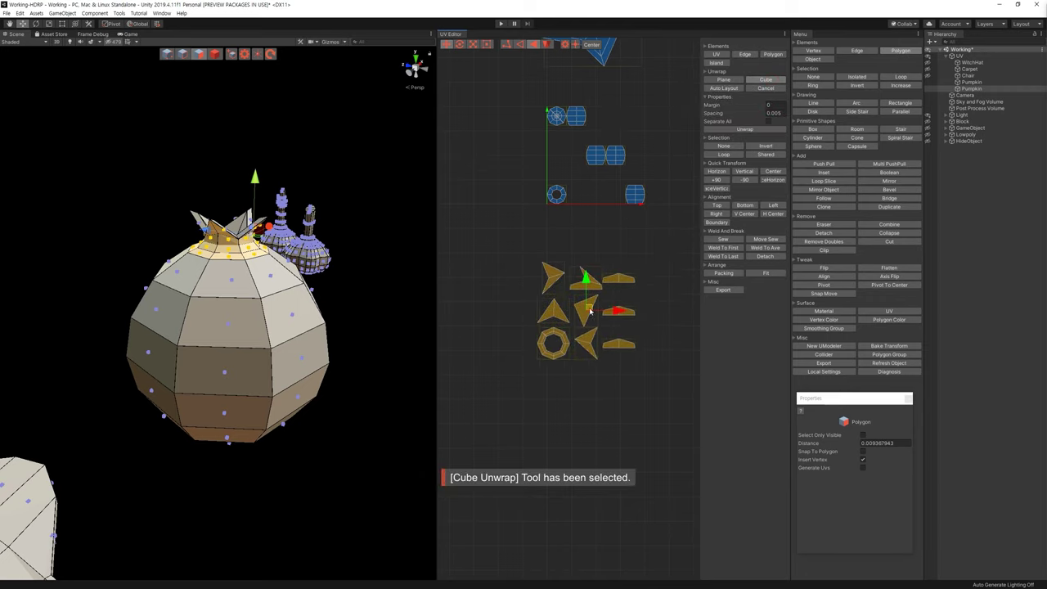
pyautogui.moveTo(504, 242); pyautogui.dragTo(715, 398)
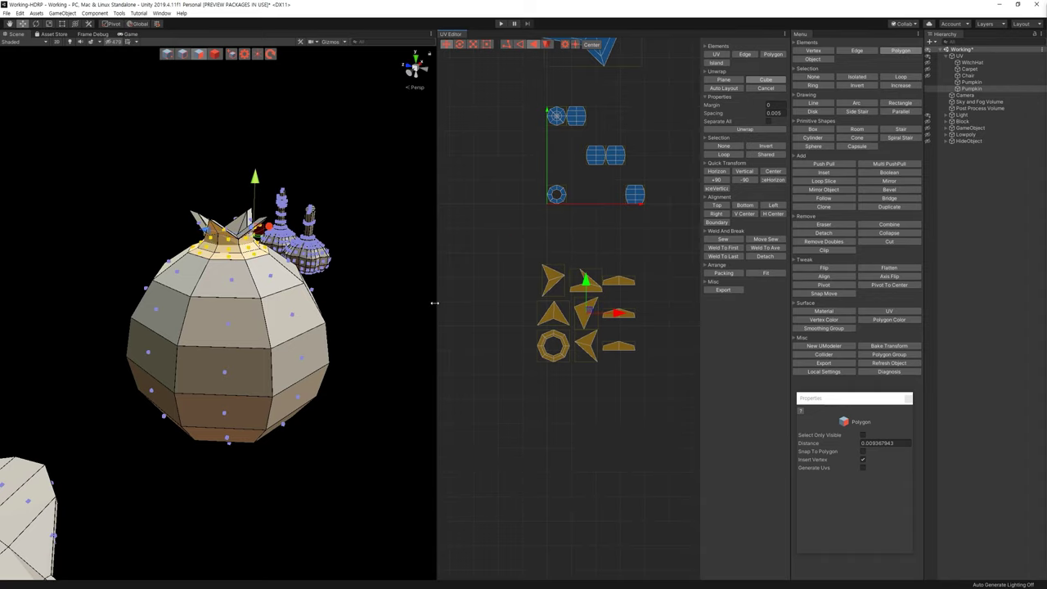
pyautogui.click(512, 342)
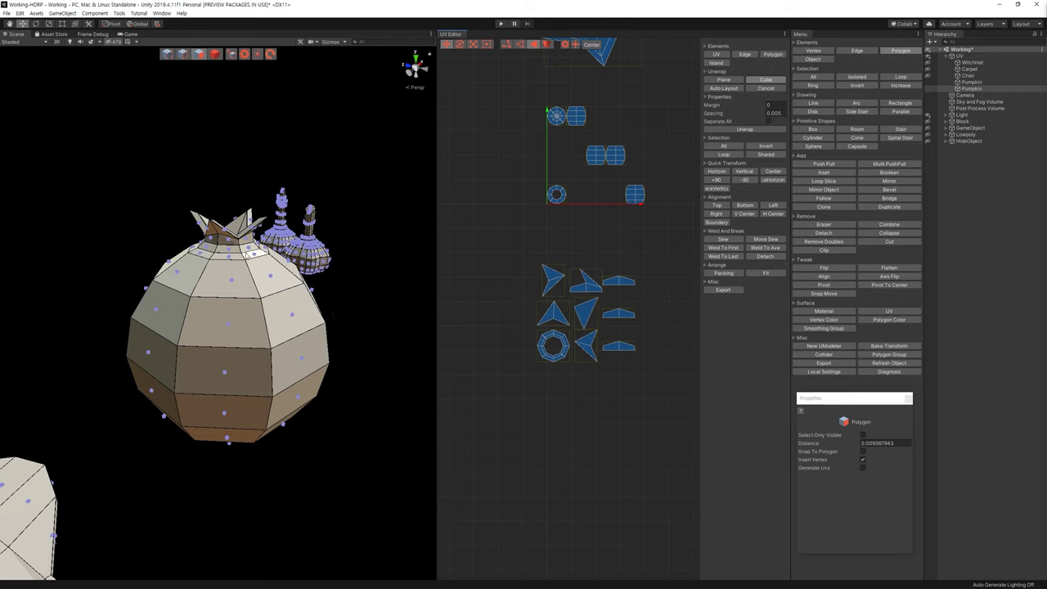
# Step: Select the lower UV pieces and auto-lay out the UVs of the selected top faces
pyautogui.moveTo(515, 394); pyautogui.dragTo(675, 291)
pyautogui.moveTo(399, 365)
pyautogui.keyDown('alt'); pyautogui.mouseDown()
pyautogui.moveTo(370, 373)
pyautogui.moveTo(357, 416)
pyautogui.moveTo(223, 186)
pyautogui.moveTo(471, 188)
pyautogui.mouseUp(); pyautogui.keyUp('alt')
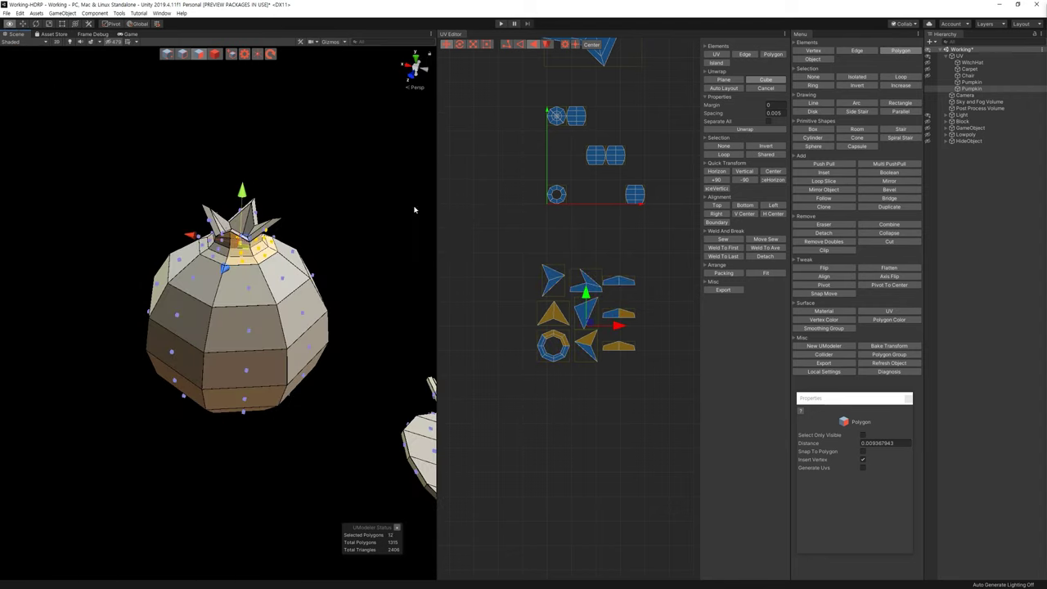
pyautogui.moveTo(176, 169); pyautogui.dragTo(237, 296)
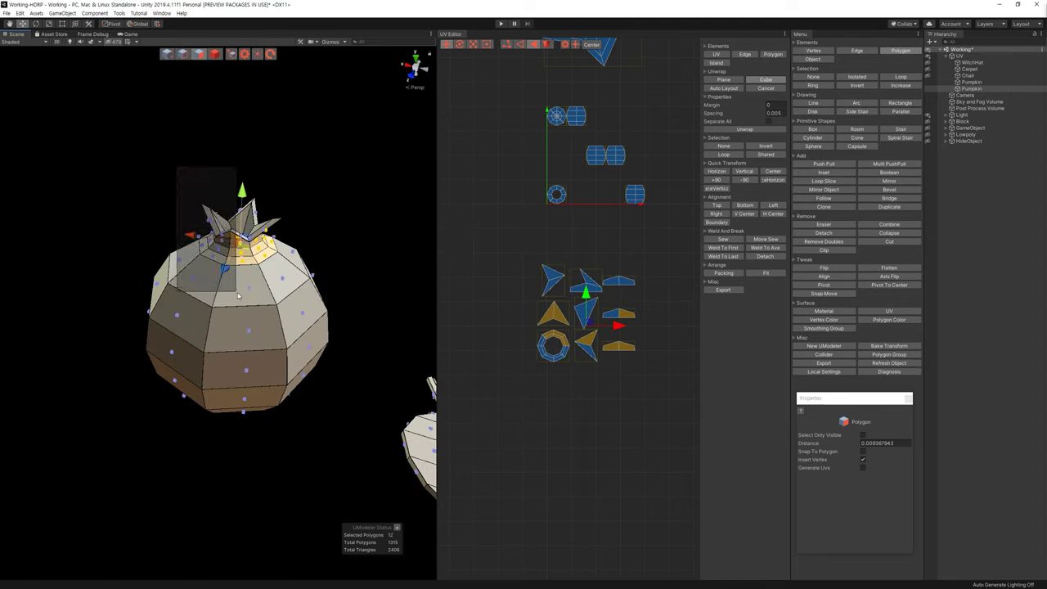
pyautogui.click(724, 88)
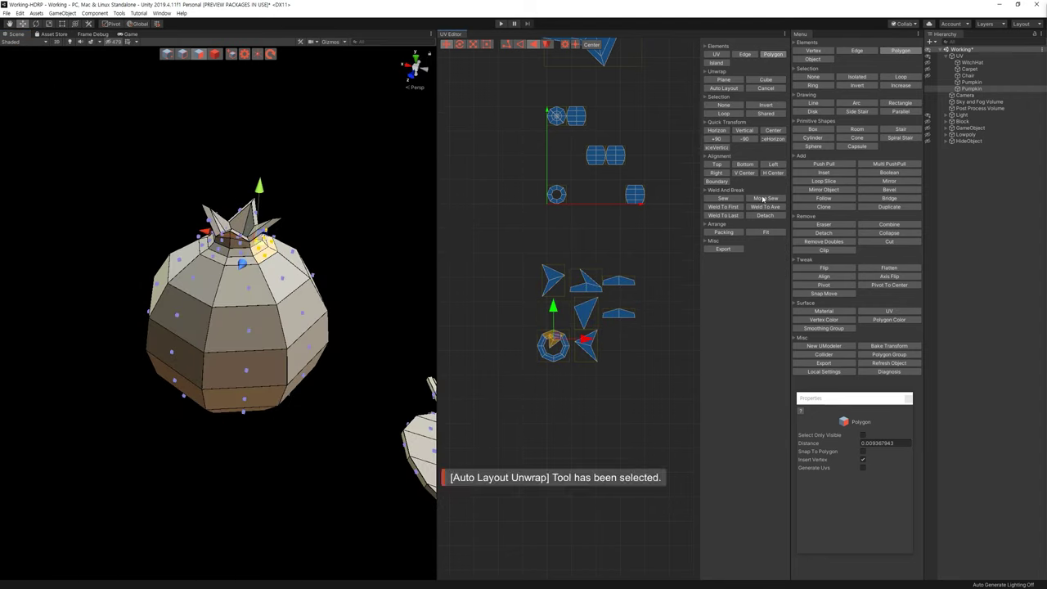
# Step: Detach the crown piece into its own island, frame it, and rotate it by -90
pyautogui.click(765, 216)
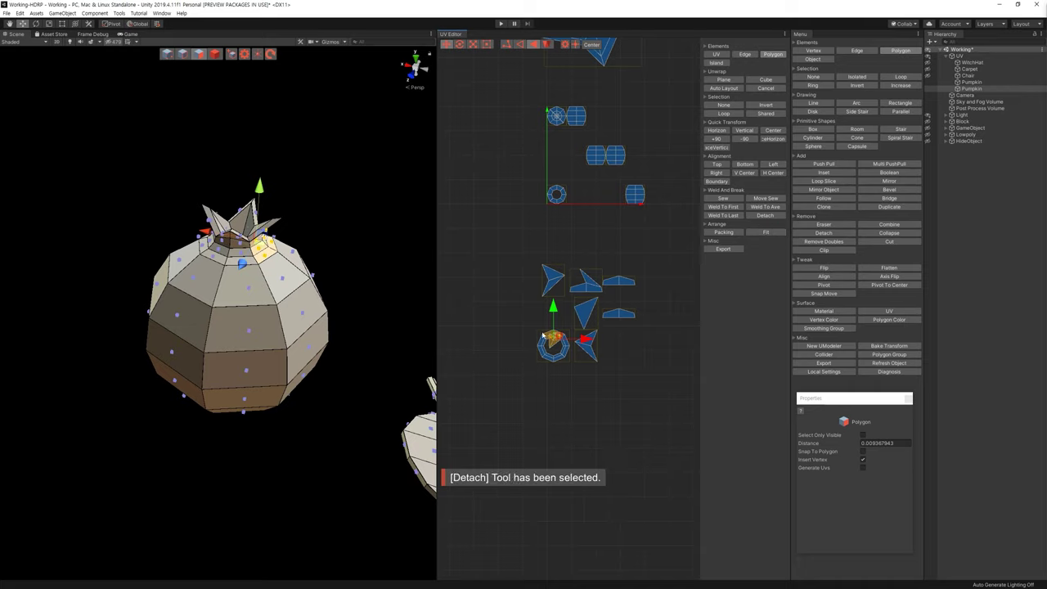
pyautogui.press('f')
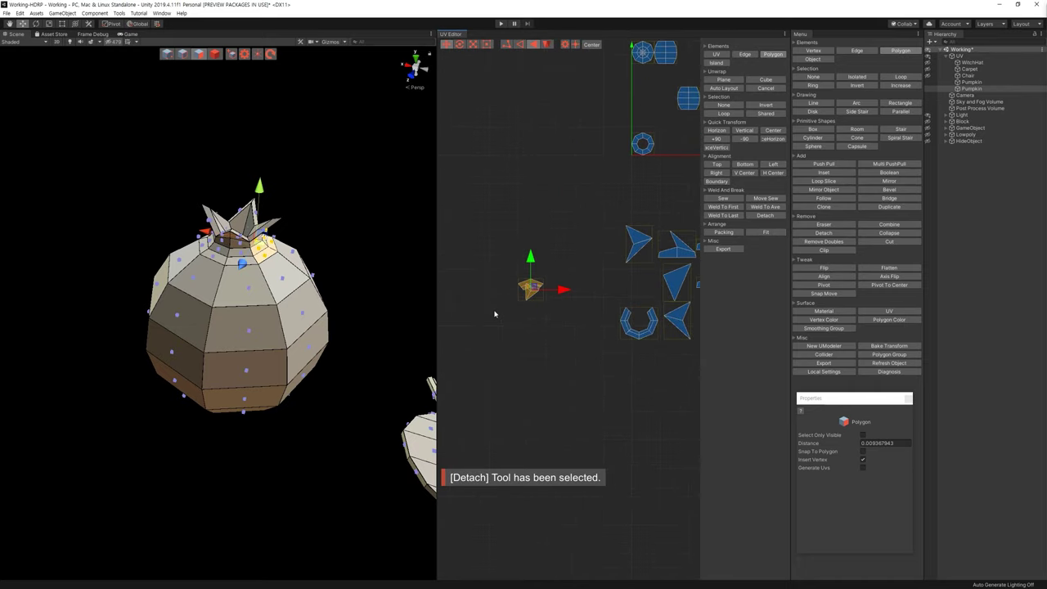
pyautogui.click(740, 140)
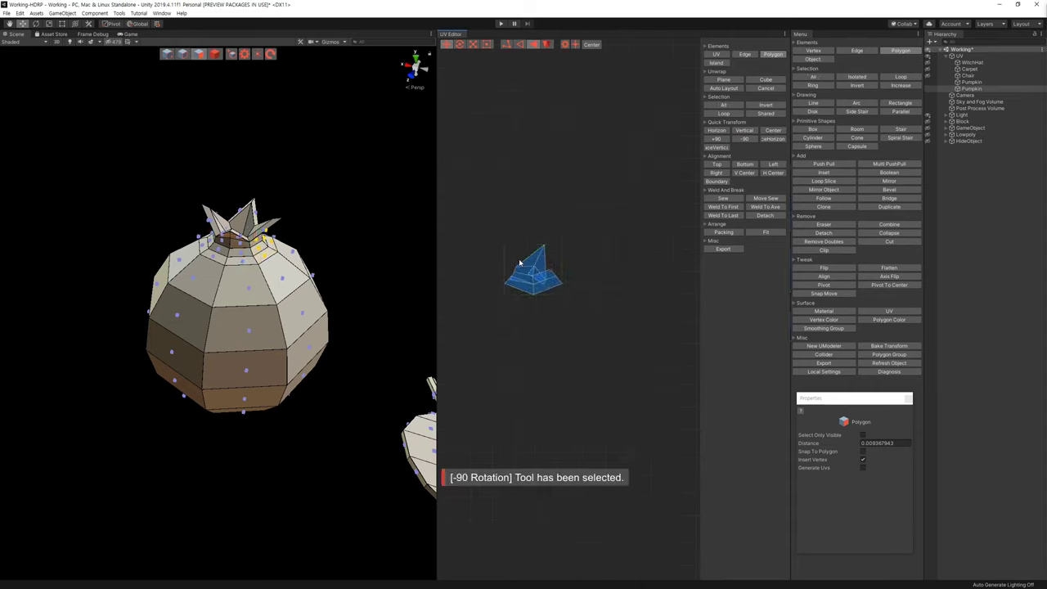
pyautogui.scroll(3, 520, 263)
pyautogui.click(595, 286)
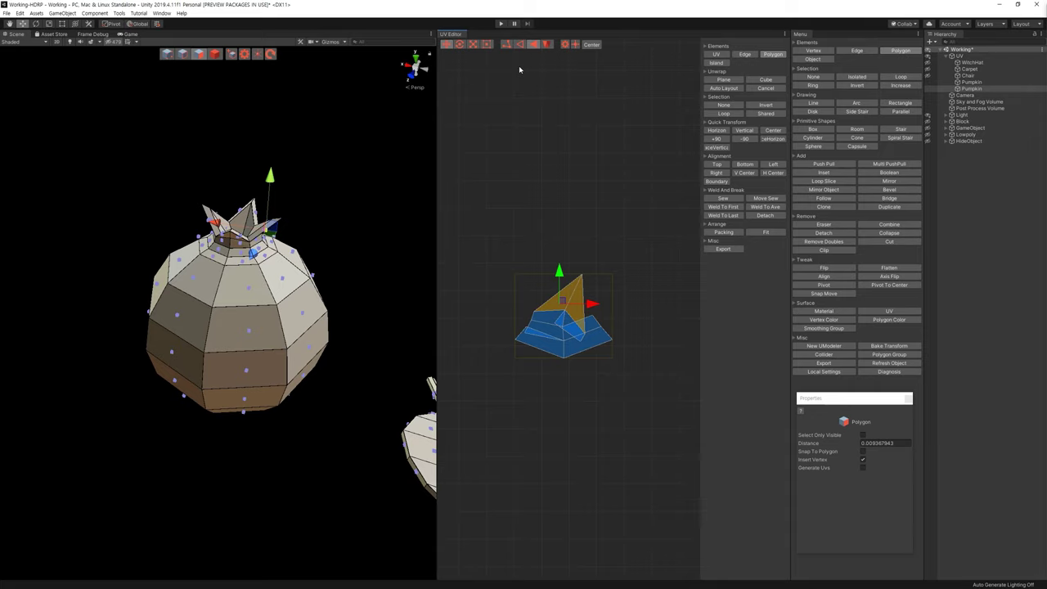
# Step: Select the polygons around the pumpkin's top and open Plane unwrap (Margin 0, Spacing 0.005, View axis)
pyautogui.click(237, 249)
pyautogui.keyDown('ctrl'); pyautogui.click(236, 243); pyautogui.keyUp('ctrl')
pyautogui.keyDown('ctrl'); pyautogui.click(239, 240); pyautogui.keyUp('ctrl')
pyautogui.keyDown('alt'); pyautogui.moveTo(245, 245); pyautogui.dragTo(229, 245); pyautogui.keyUp('alt')
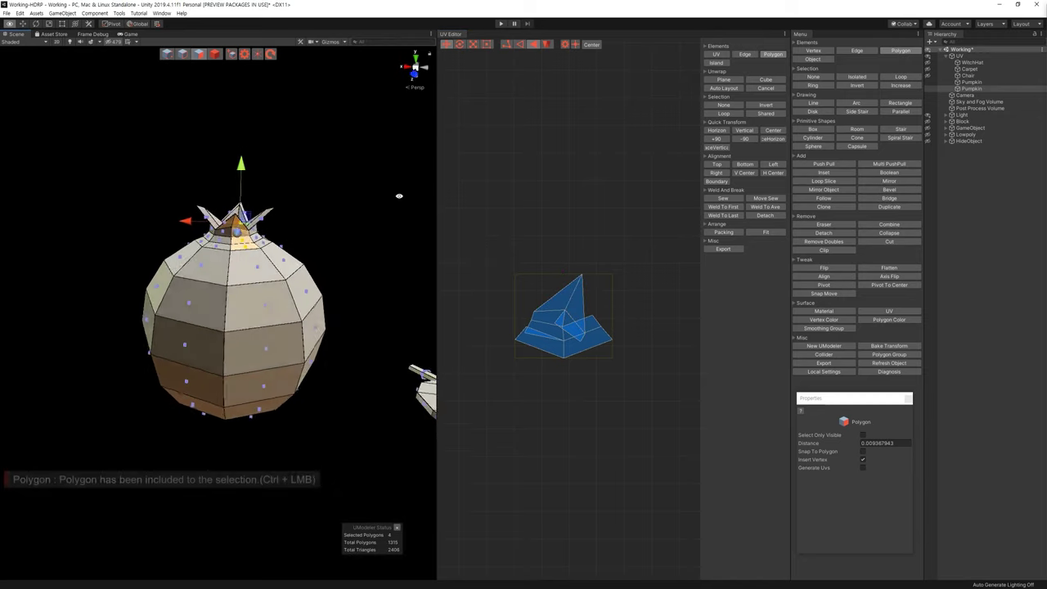
pyautogui.keyDown('ctrl'); pyautogui.click(220, 243); pyautogui.keyUp('ctrl')
pyautogui.keyDown('ctrl'); pyautogui.click(229, 239); pyautogui.keyUp('ctrl')
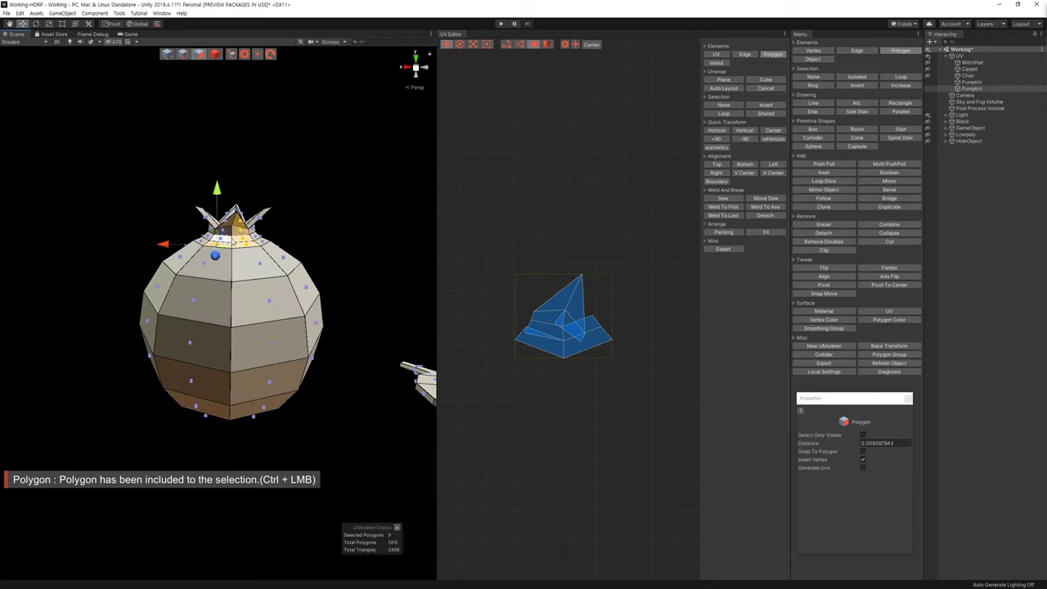
pyautogui.keyDown('ctrl'); pyautogui.click(235, 221); pyautogui.keyUp('ctrl')
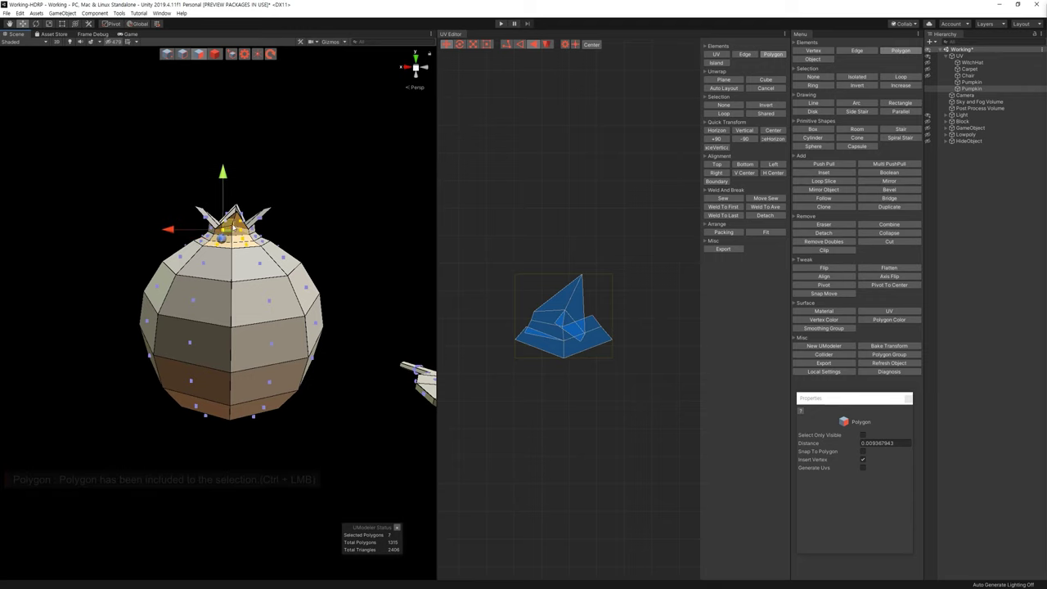
pyautogui.press('f')
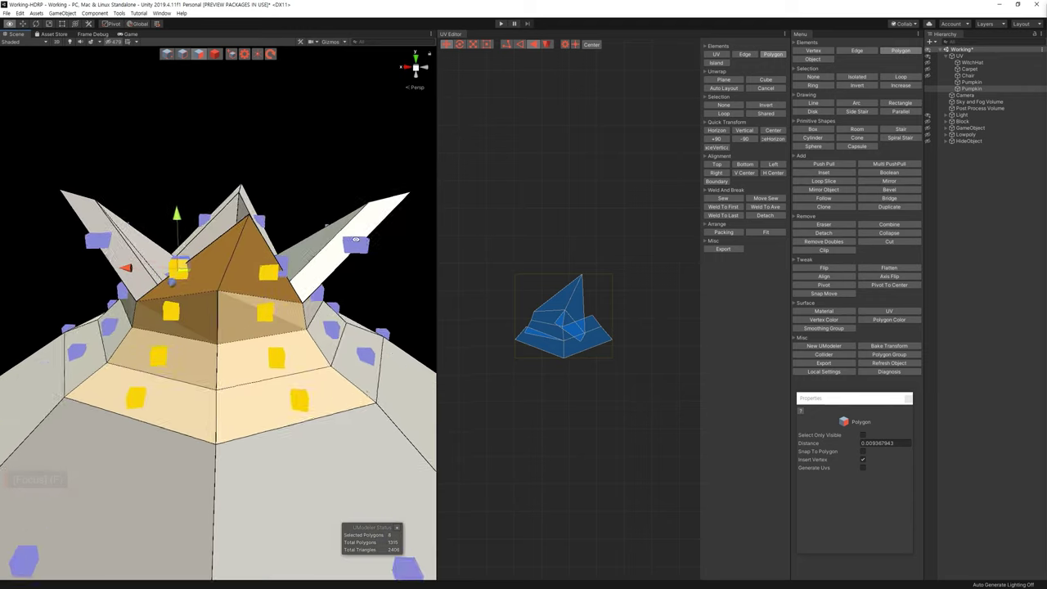
pyautogui.scroll(-3, 341, 291)
pyautogui.keyDown('alt'); pyautogui.moveTo(341, 290); pyautogui.dragTo(347, 272); pyautogui.keyUp('alt')
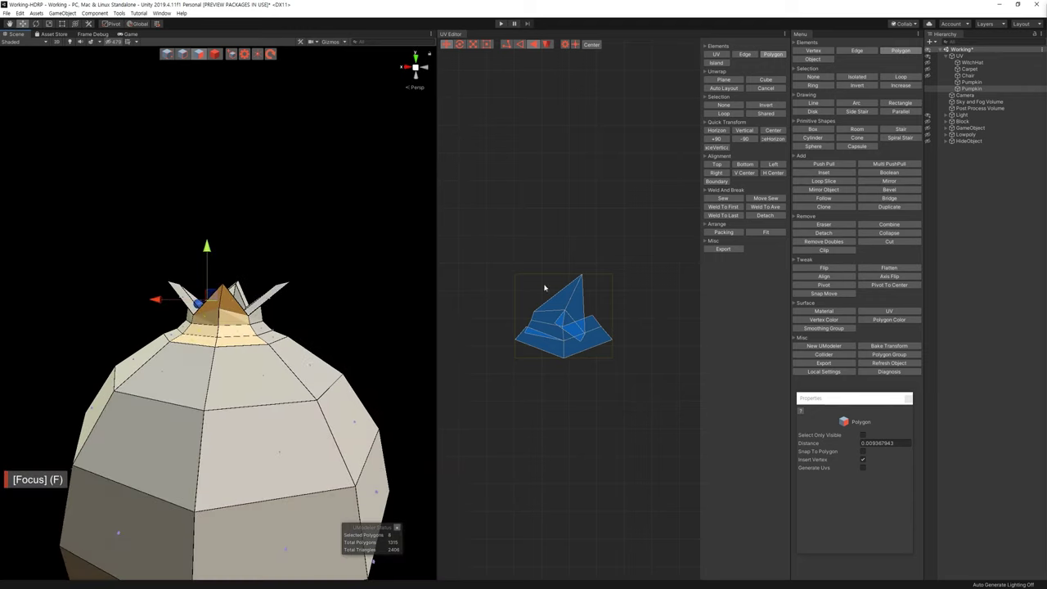
pyautogui.click(725, 80)
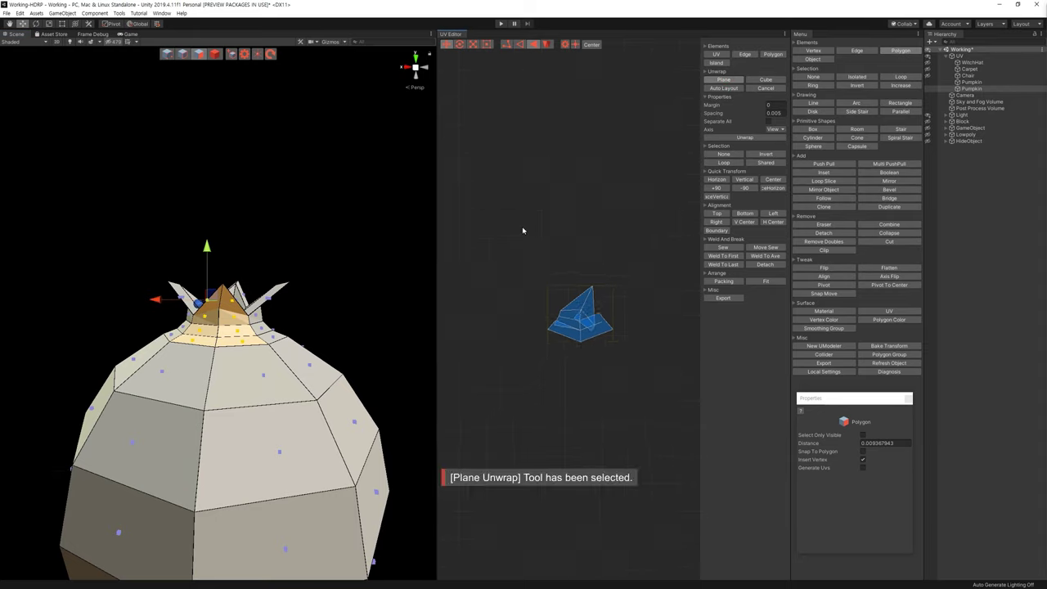
# Step: Move the first pyramid island lower left, plane-unwrap the top faces, and flip the new island vertically and horizontally
pyautogui.press('f')
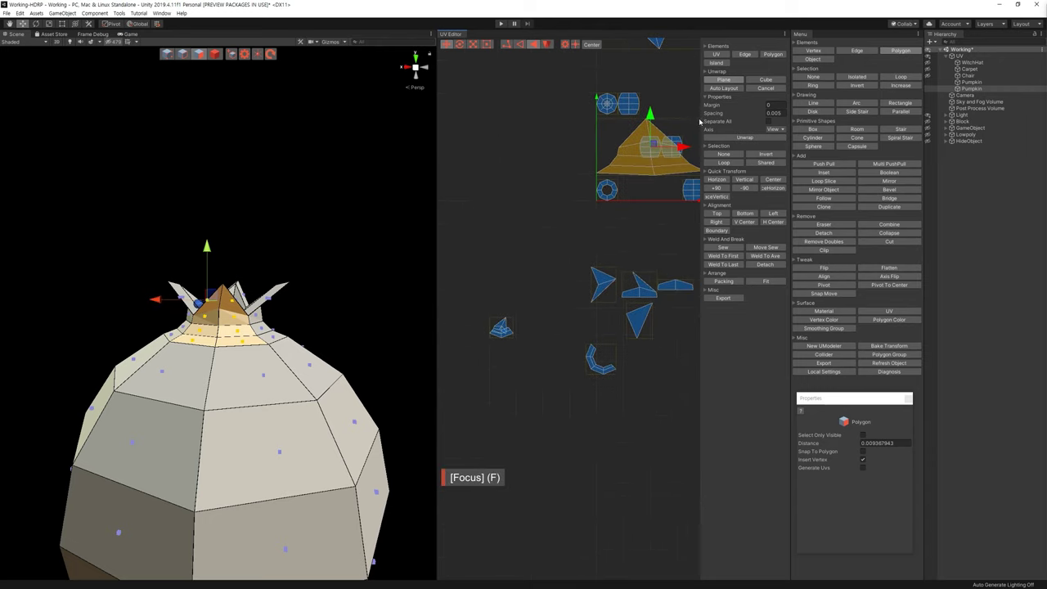
pyautogui.moveTo(653, 146); pyautogui.dragTo(524, 411)
pyautogui.click(501, 327)
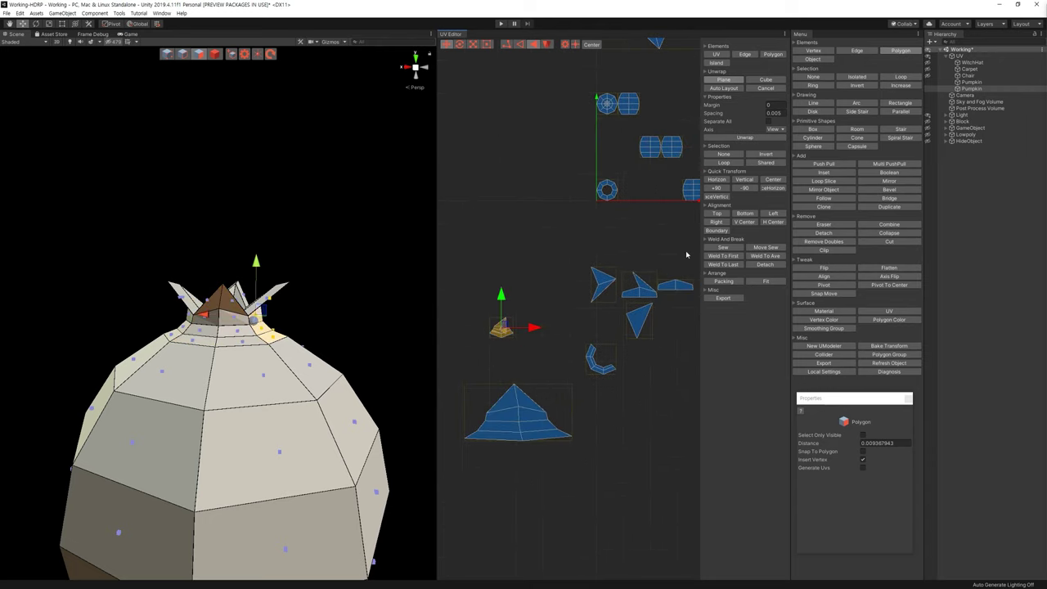
pyautogui.keyDown('alt'); pyautogui.moveTo(362, 288); pyautogui.dragTo(133, 276); pyautogui.keyUp('alt')
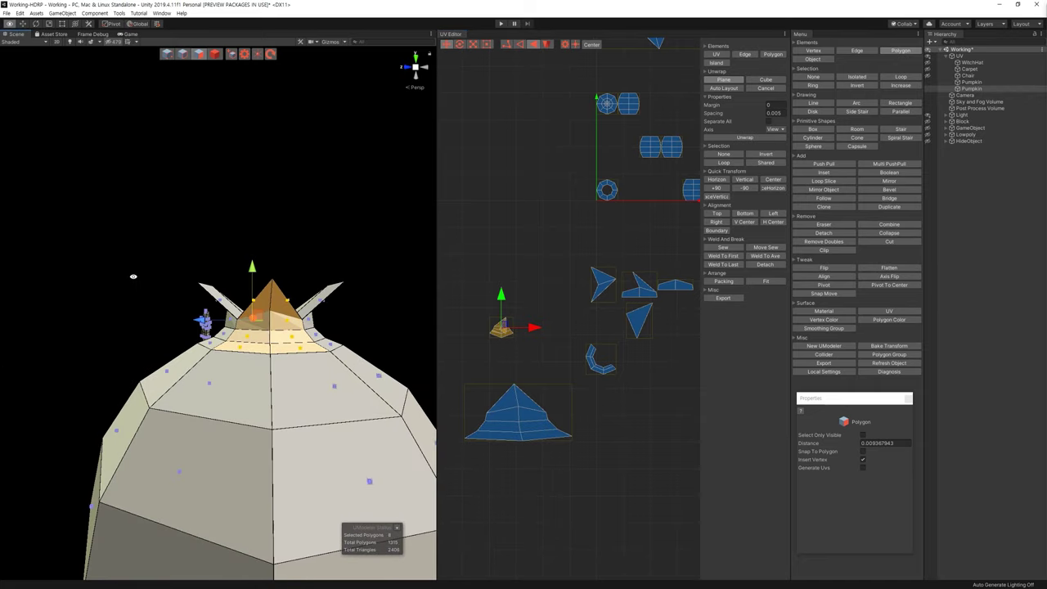
pyautogui.click(776, 140)
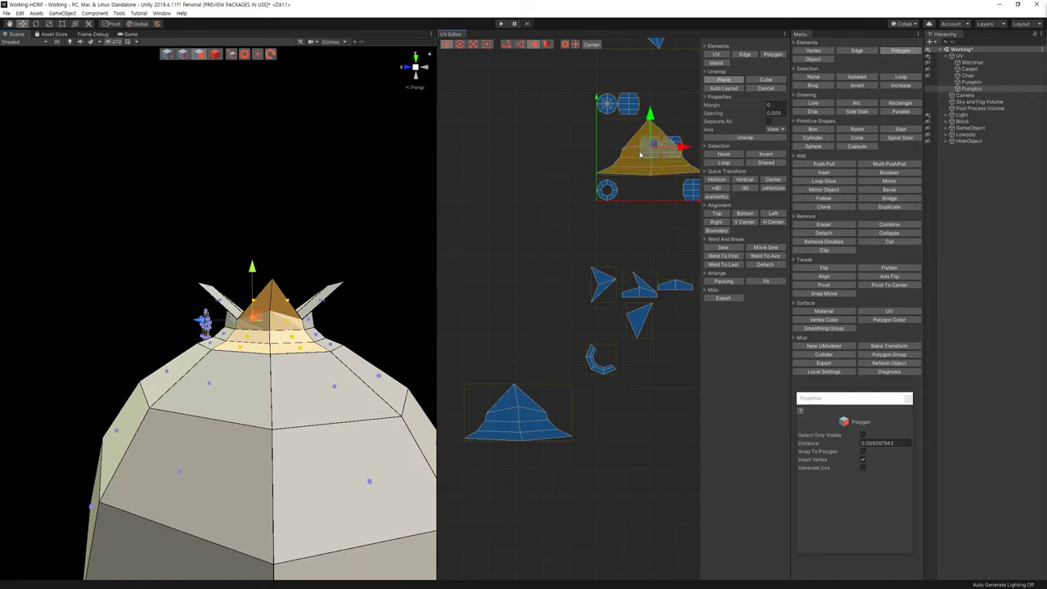
pyautogui.moveTo(653, 146); pyautogui.dragTo(661, 394)
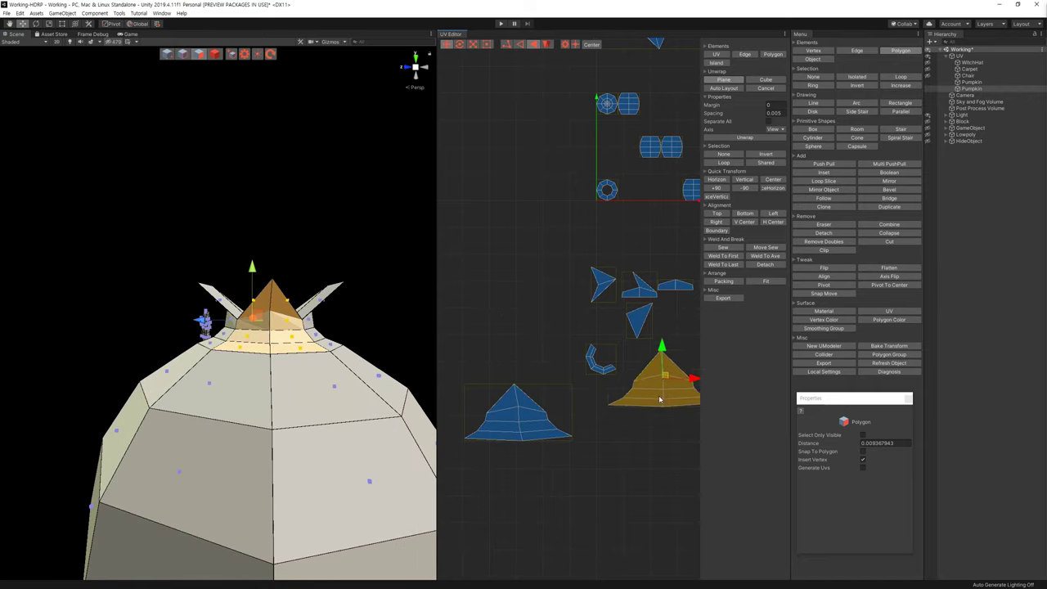
pyautogui.click(745, 180)
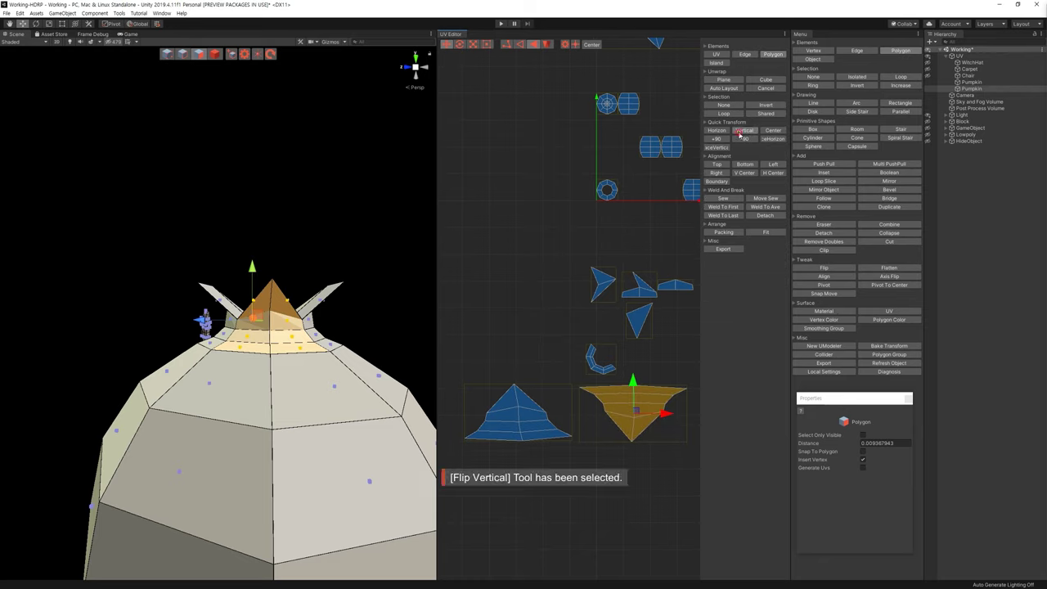
pyautogui.click(716, 131)
# Step: Select the whole left pyramid island and flip it horizontally
pyautogui.moveTo(503, 365); pyautogui.dragTo(546, 458)
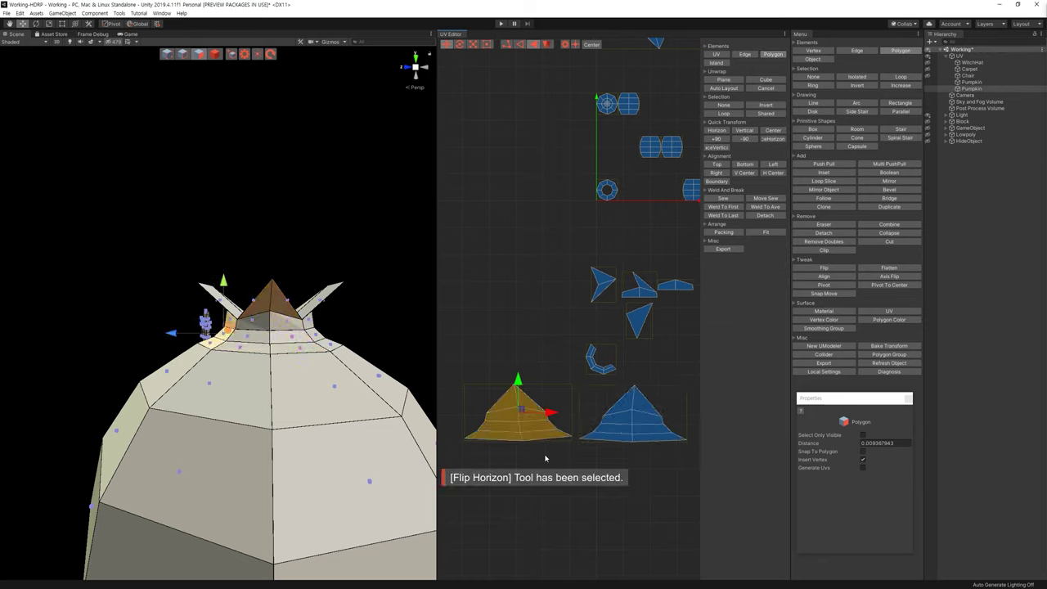
pyautogui.click(564, 404)
pyautogui.click(528, 401)
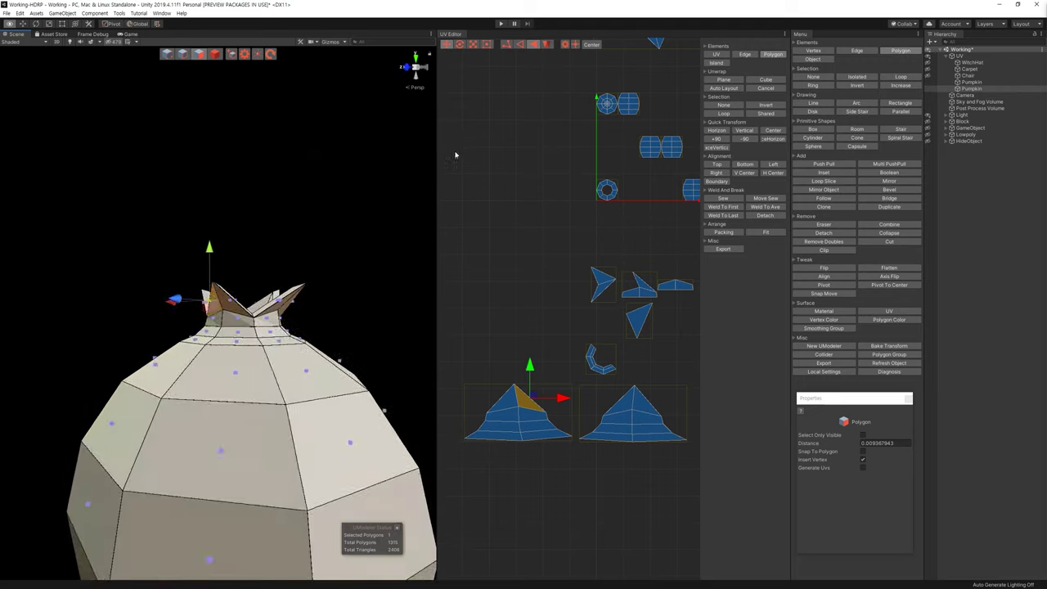
pyautogui.moveTo(488, 352); pyautogui.dragTo(548, 471)
pyautogui.click(718, 132)
pyautogui.moveTo(540, 347); pyautogui.dragTo(479, 345, button='middle')
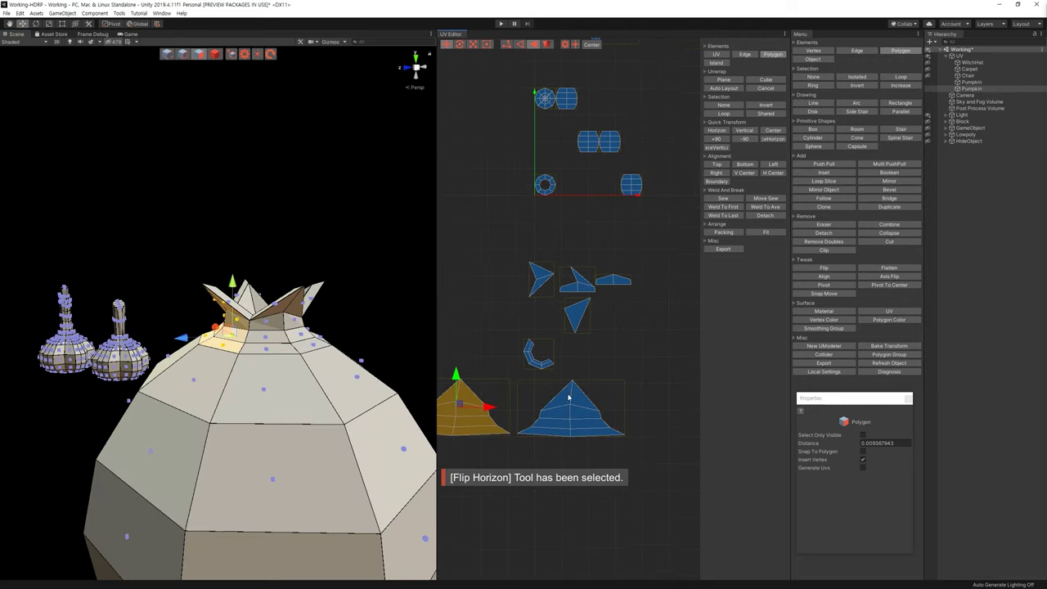
# Step: Select another group of crown polygons, viewed straight on, for planar unwrapping
pyautogui.keyDown('alt'); pyautogui.moveTo(311, 236); pyautogui.dragTo(245, 246); pyautogui.keyUp('alt')
pyautogui.click(245, 303)
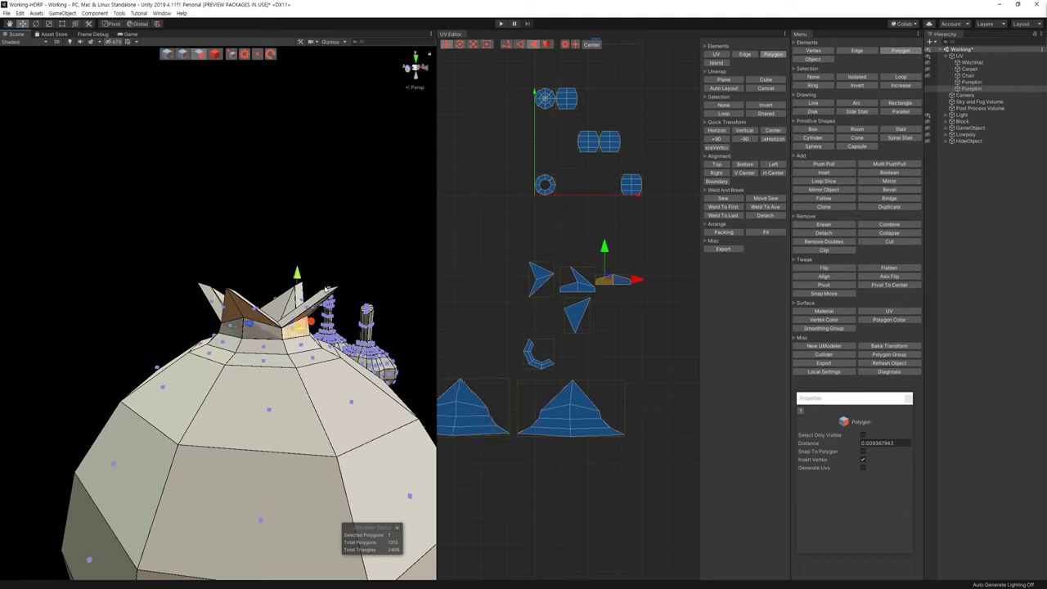
pyautogui.keyDown('alt'); pyautogui.moveTo(246, 303); pyautogui.dragTo(236, 245); pyautogui.keyUp('alt')
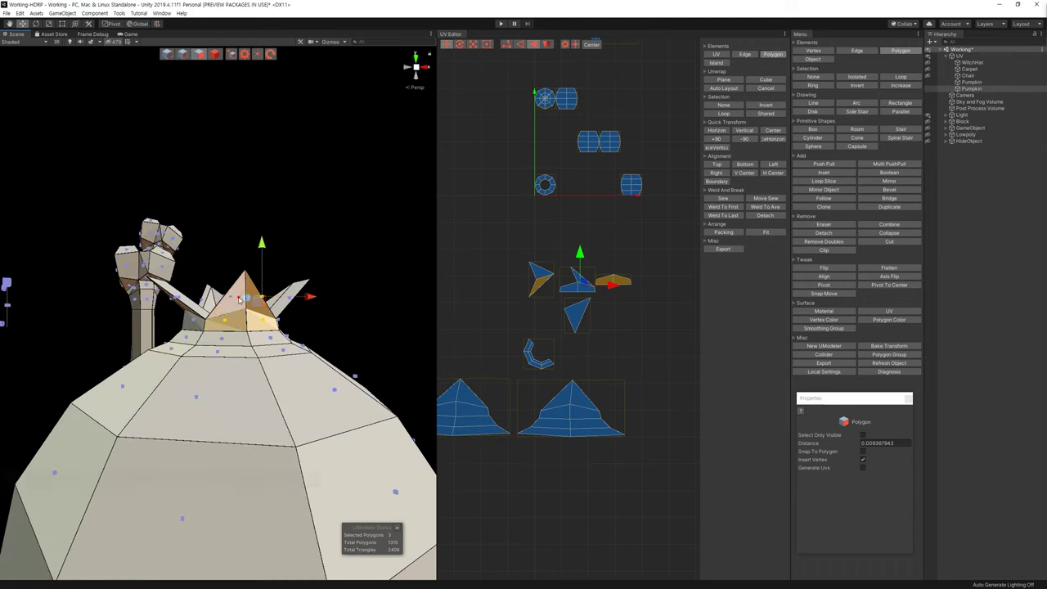
pyautogui.keyDown('shift'); pyautogui.click(270, 344); pyautogui.keyUp('shift')
pyautogui.keyDown('ctrl'); pyautogui.click(272, 348); pyautogui.keyUp('ctrl')
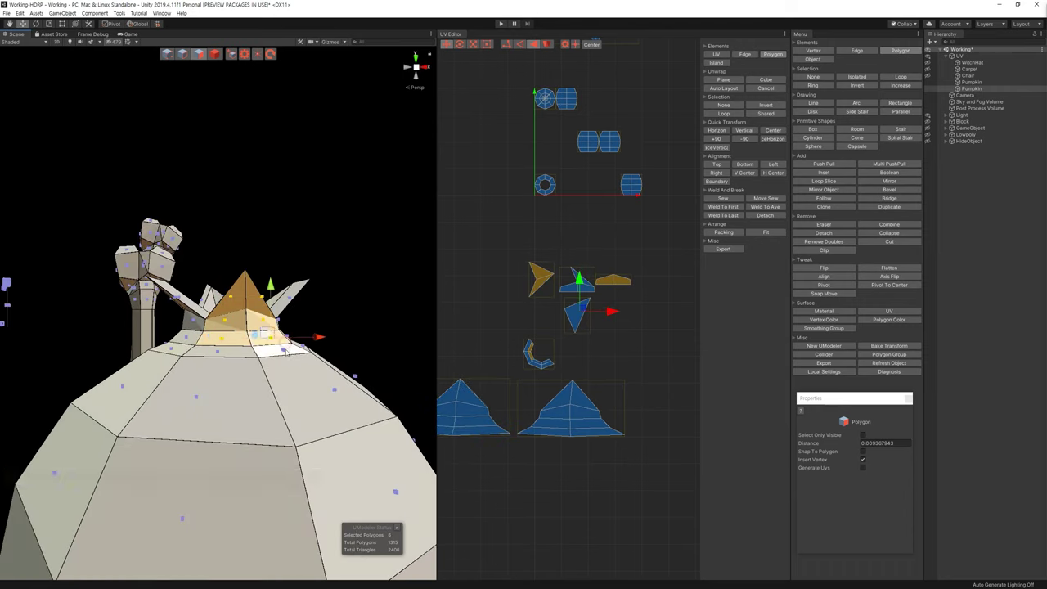
pyautogui.keyDown('alt'); pyautogui.moveTo(352, 230); pyautogui.dragTo(702, 131); pyautogui.keyUp('alt')
pyautogui.click(725, 80)
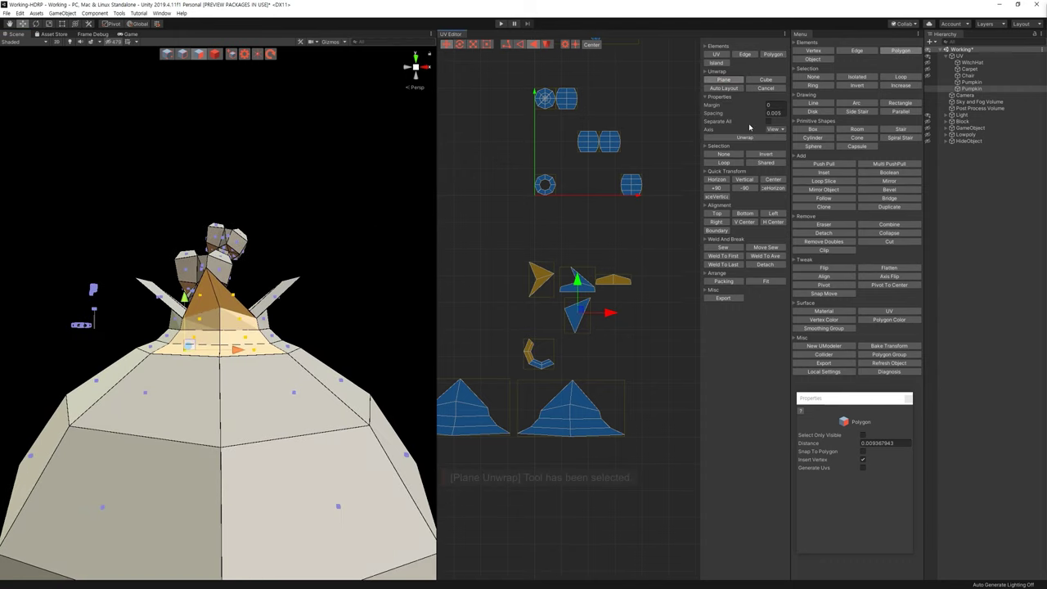
# Step: Plane-unwrap the crown faces, flip the island horizontally, and move it down-left beside the triangles
pyautogui.click(744, 137)
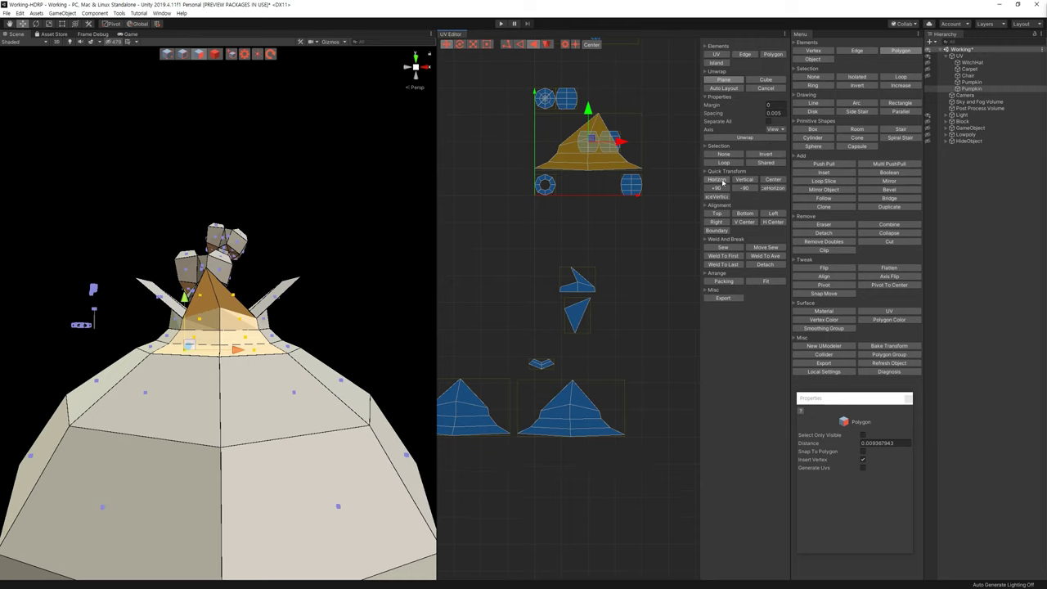
pyautogui.click(720, 180)
pyautogui.moveTo(592, 141)
pyautogui.mouseDown()
pyautogui.moveTo(481, 293)
pyautogui.moveTo(495, 315)
pyautogui.mouseUp()
# Step: Select the small set of front crown faces and choose Plane unwrap for them
pyautogui.keyDown('alt'); pyautogui.moveTo(356, 301); pyautogui.dragTo(147, 294); pyautogui.keyUp('alt')
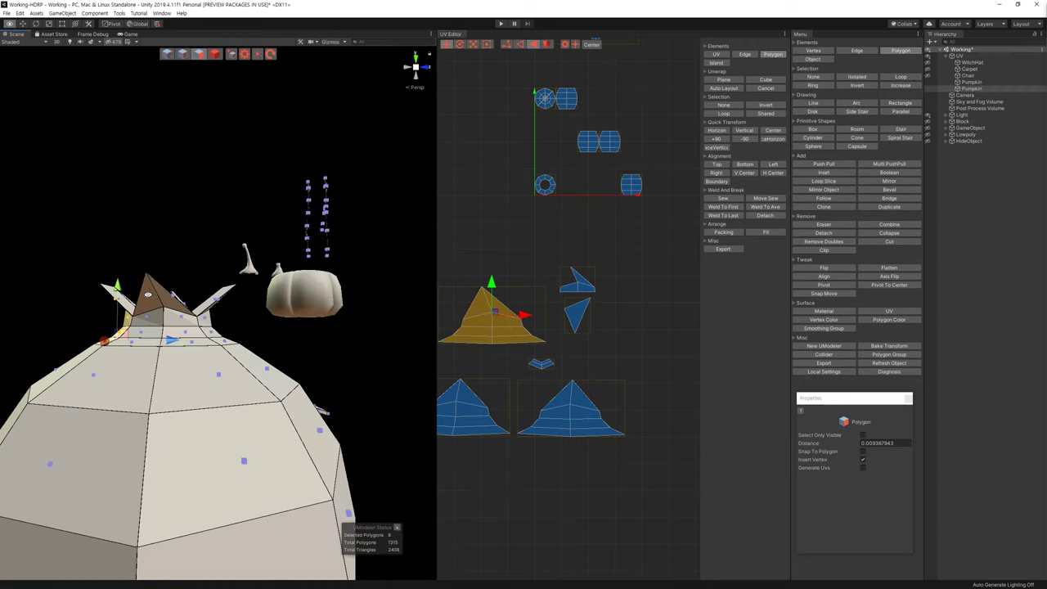
pyautogui.click(159, 307)
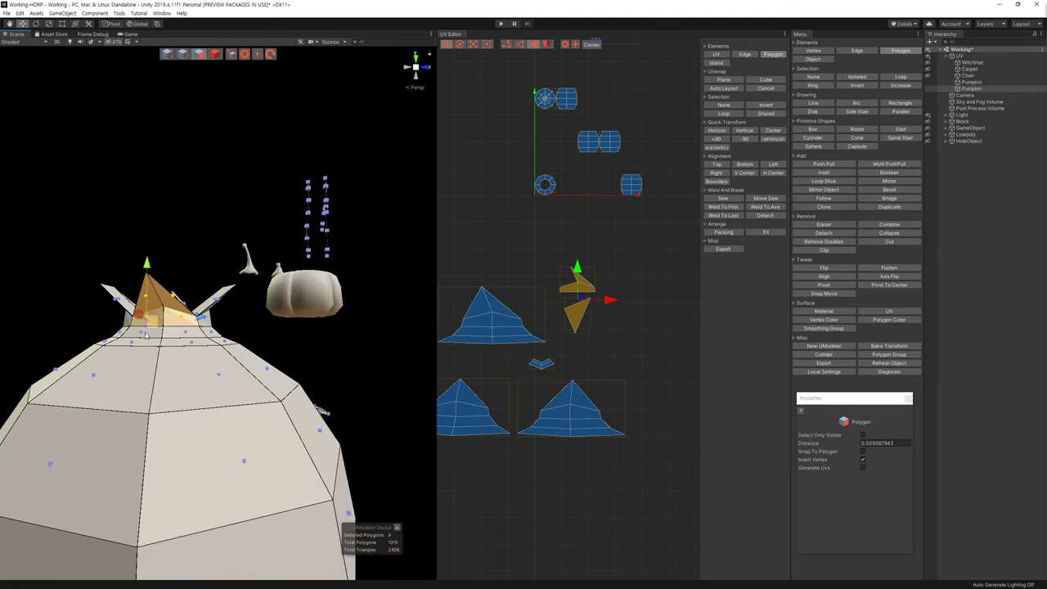
pyautogui.keyDown('ctrl'); pyautogui.click(186, 339); pyautogui.keyUp('ctrl')
pyautogui.keyDown('ctrl'); pyautogui.click(189, 338); pyautogui.keyUp('ctrl')
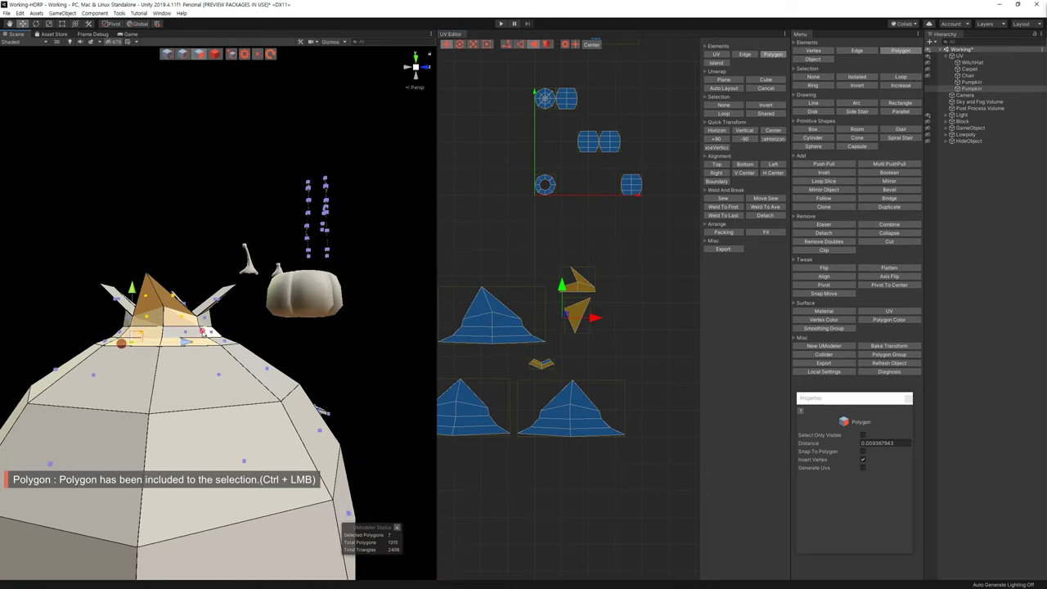
pyautogui.keyDown('ctrl'); pyautogui.click(192, 338); pyautogui.keyUp('ctrl')
pyautogui.keyDown('ctrl'); pyautogui.click(196, 334); pyautogui.keyUp('ctrl')
pyautogui.keyDown('ctrl'); pyautogui.click(198, 326); pyautogui.keyUp('ctrl')
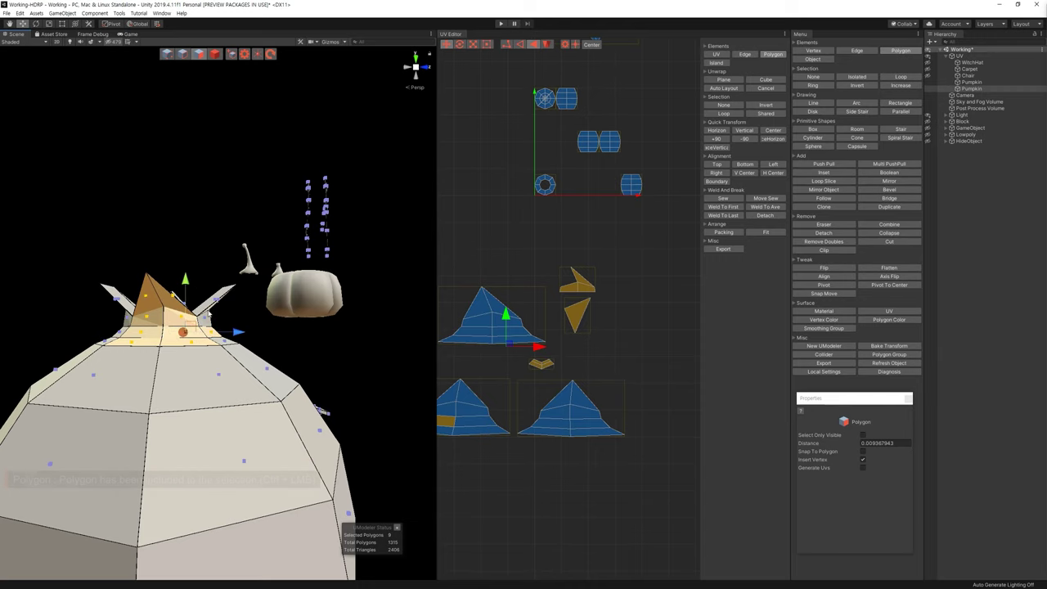
pyautogui.keyDown('alt'); pyautogui.moveTo(207, 309); pyautogui.dragTo(232, 326); pyautogui.keyUp('alt')
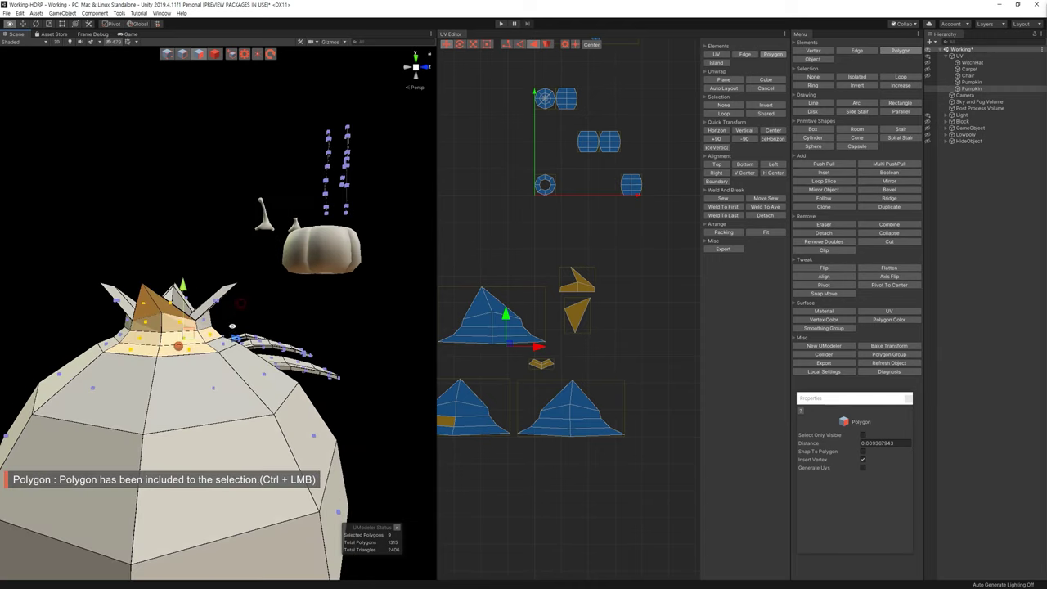
pyautogui.keyDown('ctrl'); pyautogui.click(214, 338); pyautogui.keyUp('ctrl')
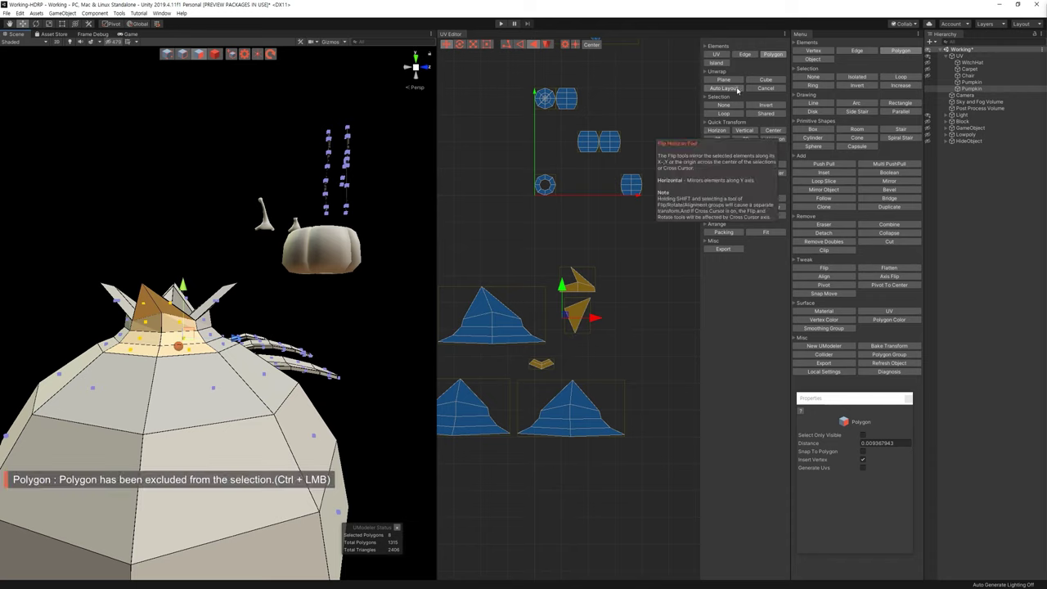
pyautogui.keyDown('alt'); pyautogui.moveTo(328, 242); pyautogui.dragTo(341, 230); pyautogui.keyUp('alt')
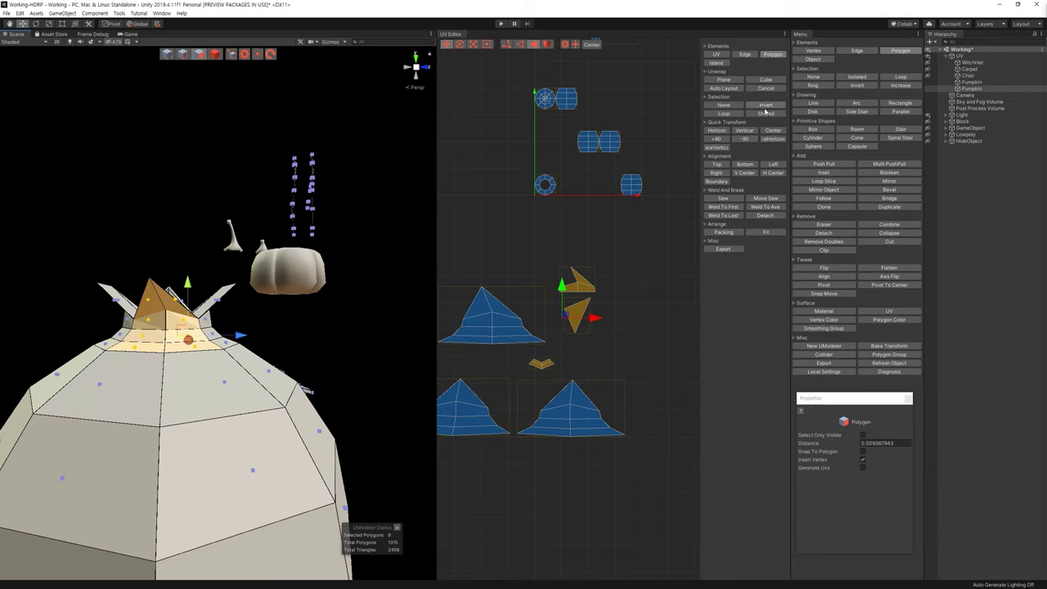
pyautogui.click(723, 79)
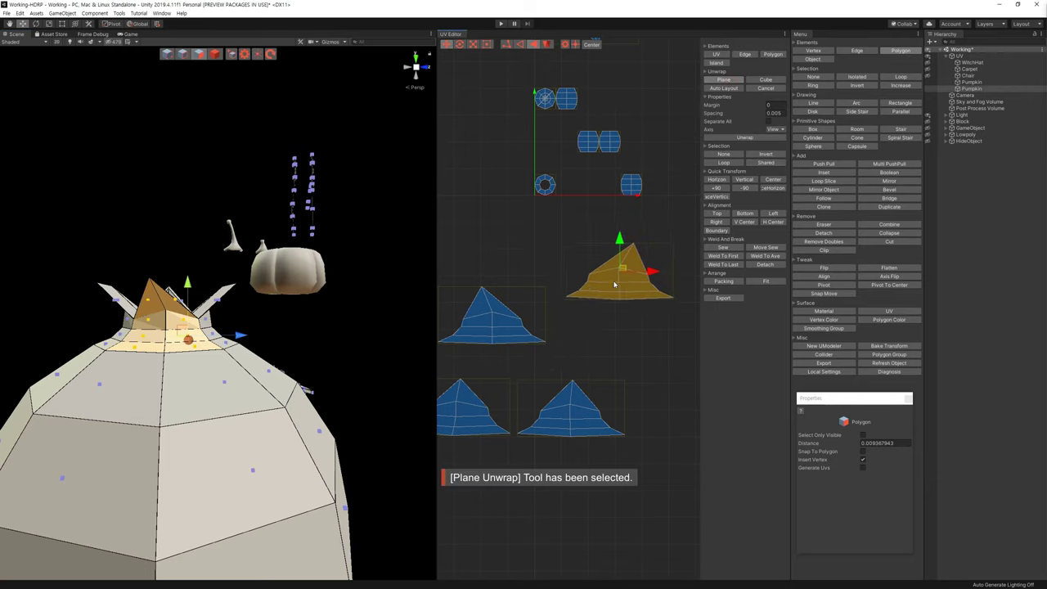
# Step: Move the new pyramid island into open space, mirror it horizontally, and place it beside the left crown island
pyautogui.moveTo(593, 145); pyautogui.dragTo(620, 296)
pyautogui.click(727, 180)
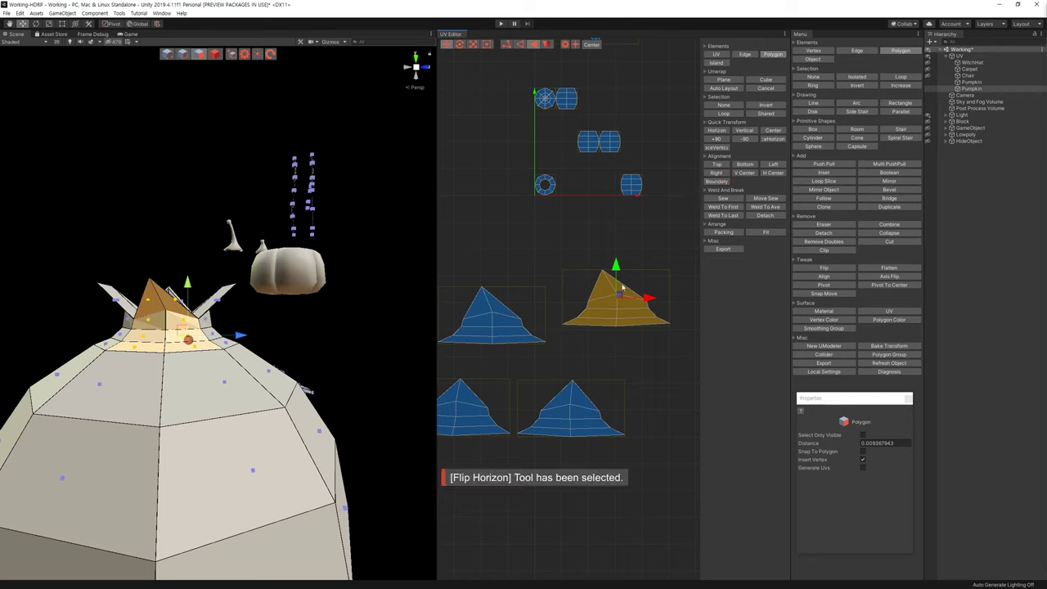
pyautogui.moveTo(621, 297); pyautogui.dragTo(581, 314)
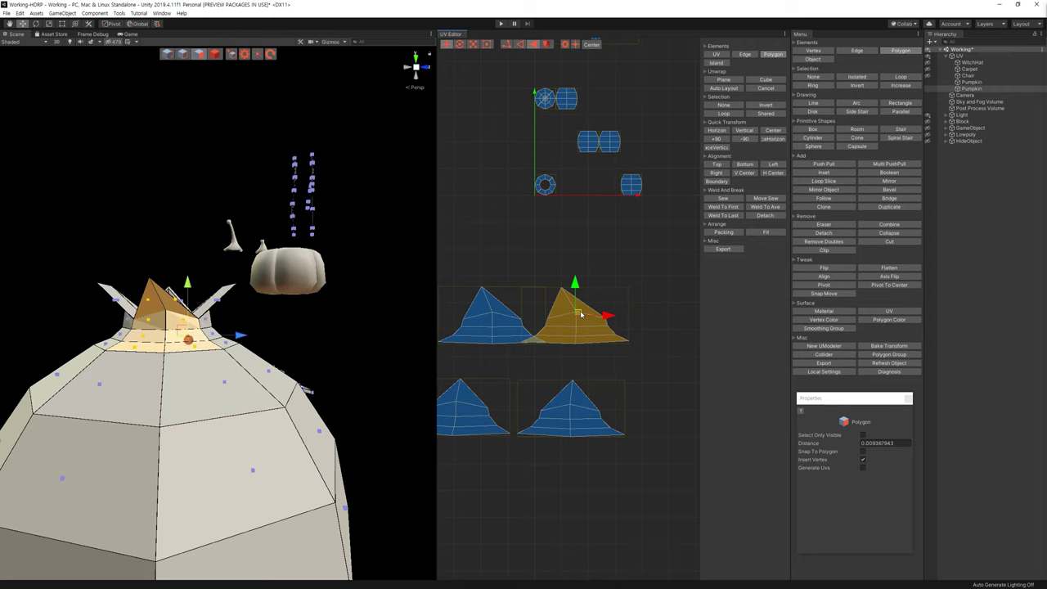
pyautogui.moveTo(580, 314); pyautogui.dragTo(618, 268, button='middle')
pyautogui.keyDown('alt'); pyautogui.moveTo(274, 300); pyautogui.dragTo(133, 333); pyautogui.keyUp('alt')
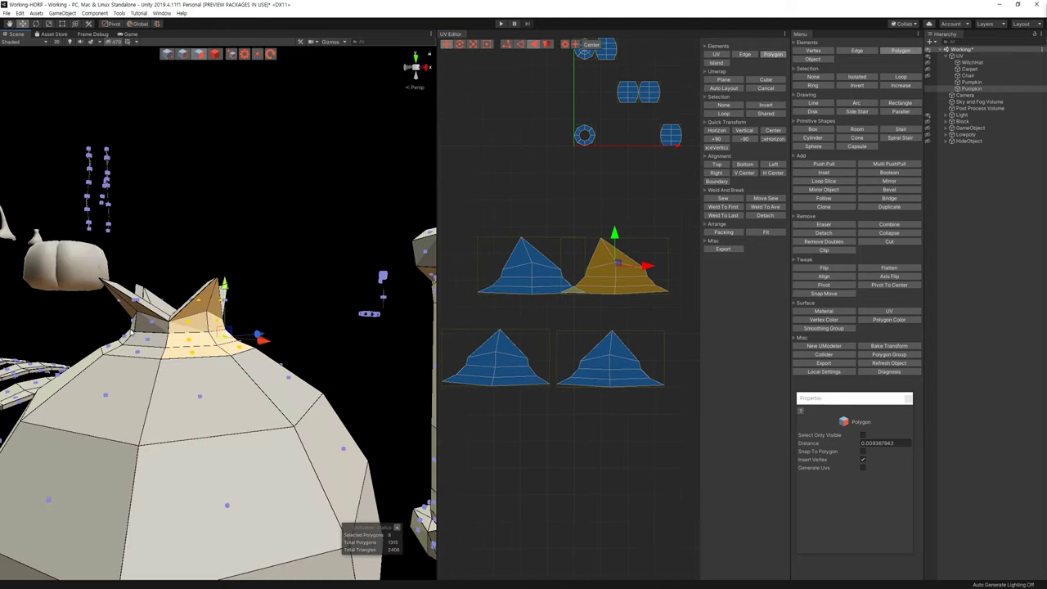
# Step: Move the lower-right crown island up into the row, undoing an accidental distortion
pyautogui.click(495, 335)
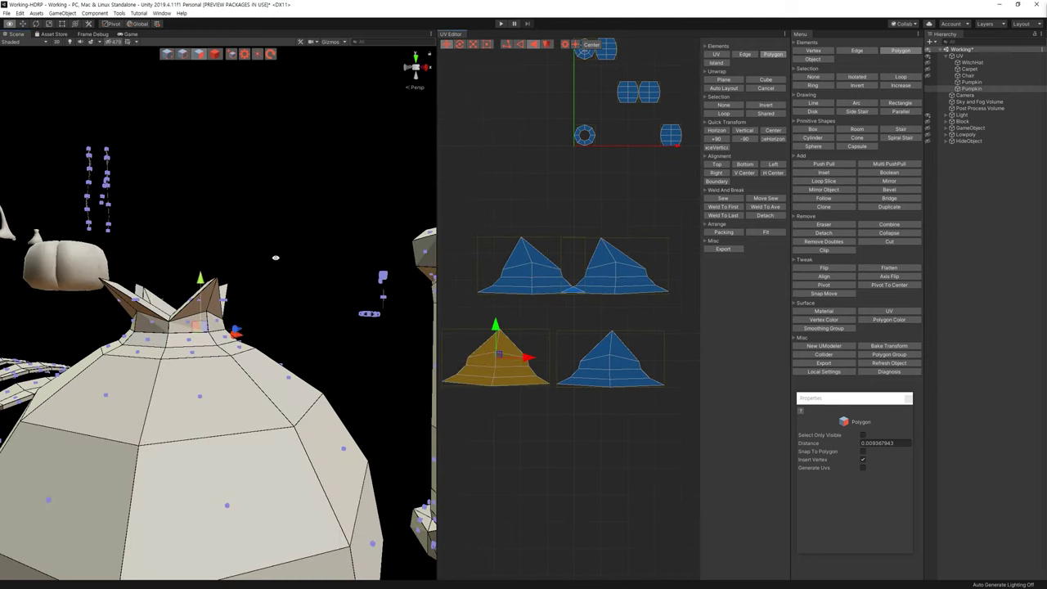
pyautogui.keyDown('alt'); pyautogui.moveTo(275, 258); pyautogui.dragTo(461, 303); pyautogui.keyUp('alt')
pyautogui.click(617, 350)
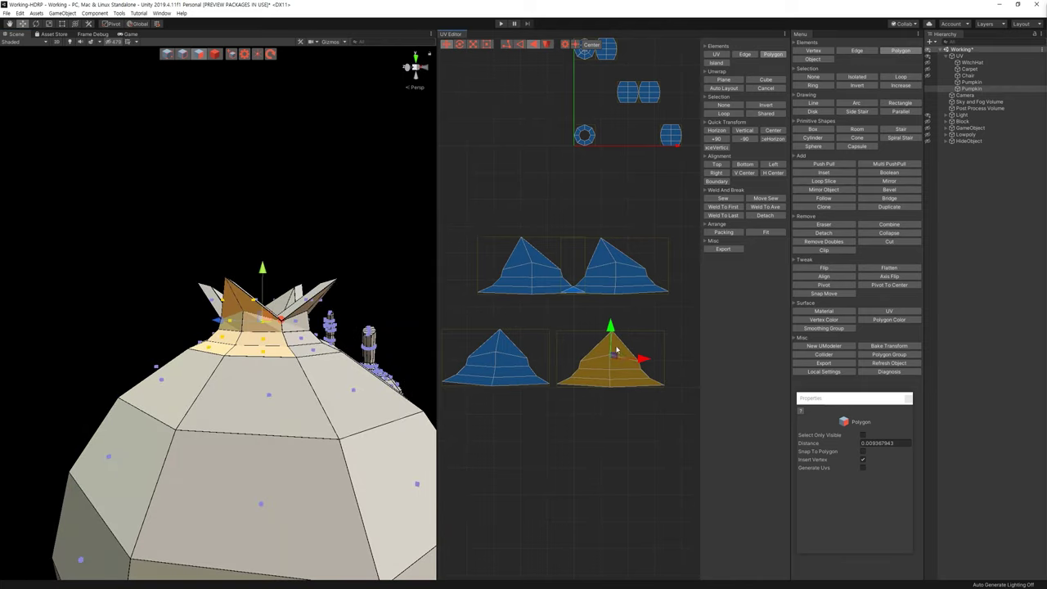
pyautogui.moveTo(619, 357); pyautogui.dragTo(655, 394)
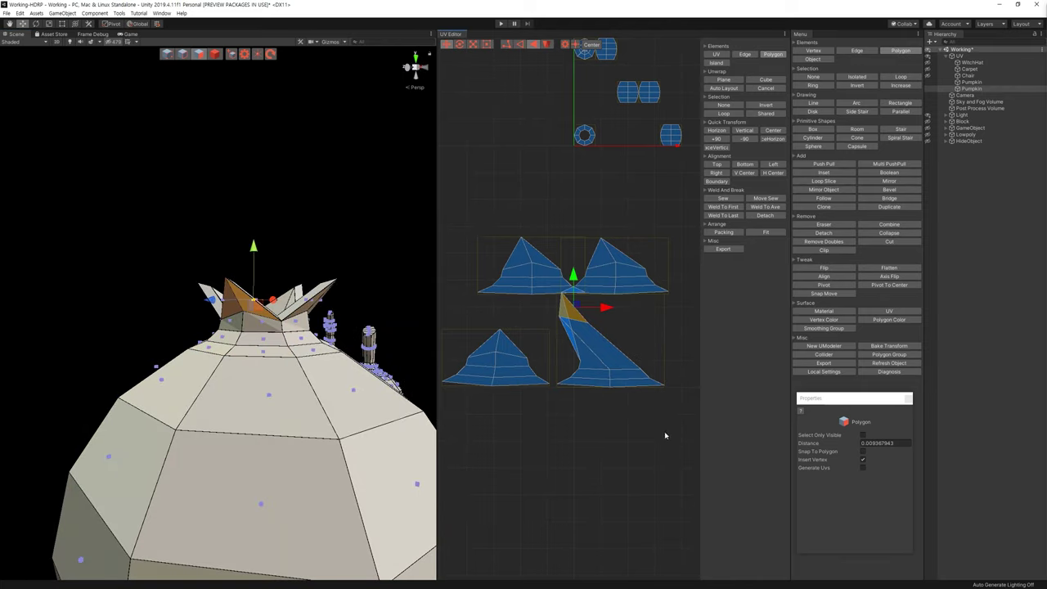
pyautogui.hotkey('ctrl', 'z')
pyautogui.moveTo(613, 356); pyautogui.dragTo(467, 263)
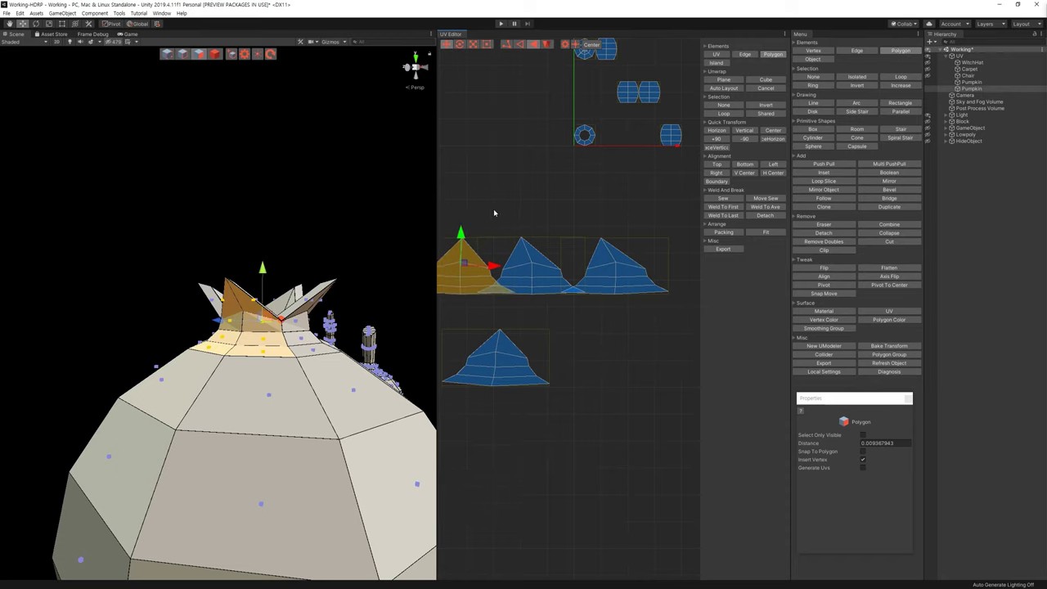
# Step: Move the remaining lower crown island to the left end of the row
pyautogui.moveTo(503, 315); pyautogui.dragTo(586, 302, button='middle')
pyautogui.click(589, 303)
pyautogui.click(579, 275)
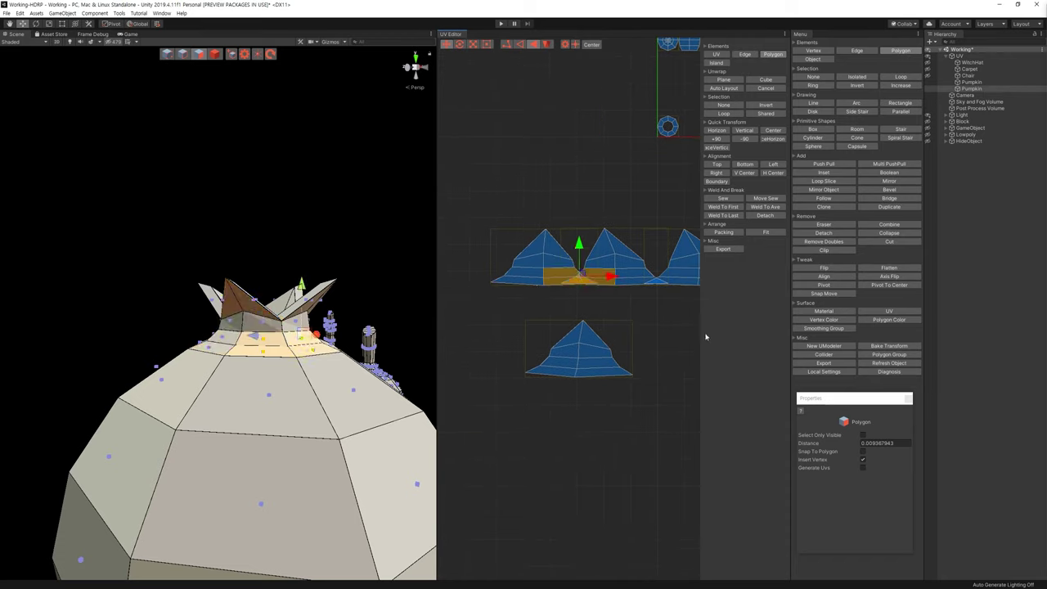
pyautogui.click(532, 320)
pyautogui.click(589, 346)
pyautogui.moveTo(589, 346); pyautogui.dragTo(606, 349, button='middle')
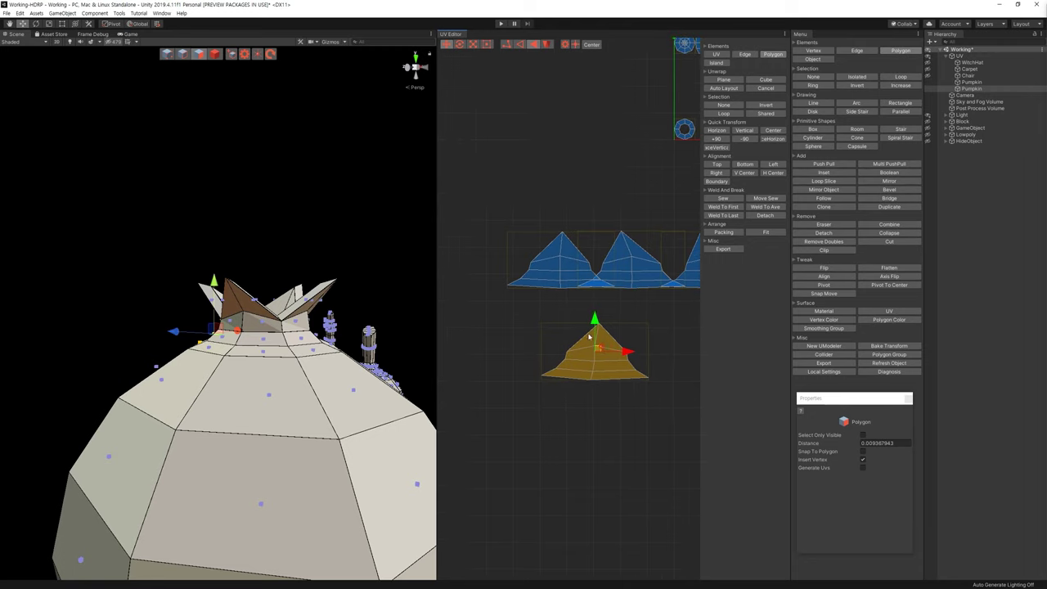
pyautogui.moveTo(589, 336); pyautogui.dragTo(492, 258)
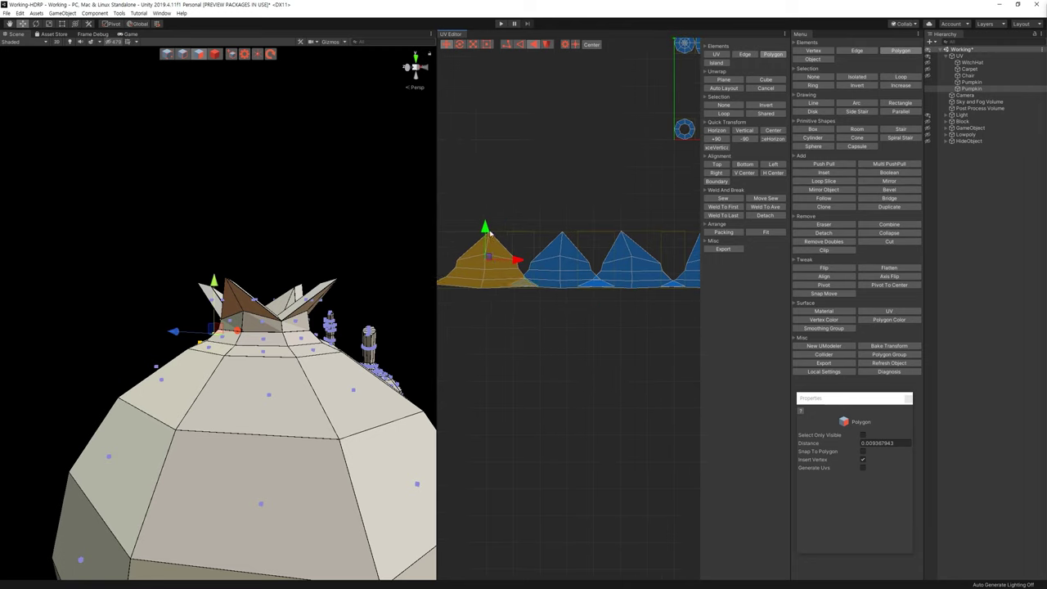
# Step: In Vertex mode, box-select the row's bottom vertices and those along the left peak
pyautogui.press('1')
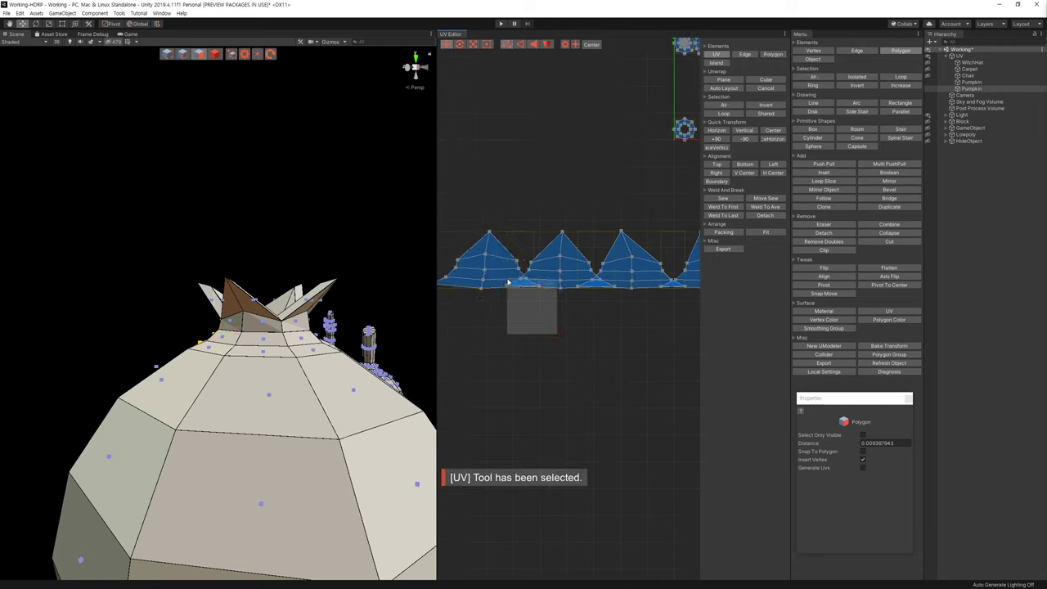
pyautogui.moveTo(556, 334); pyautogui.dragTo(505, 276)
pyautogui.keyDown('alt'); pyautogui.moveTo(320, 215); pyautogui.dragTo(358, 345); pyautogui.keyUp('alt')
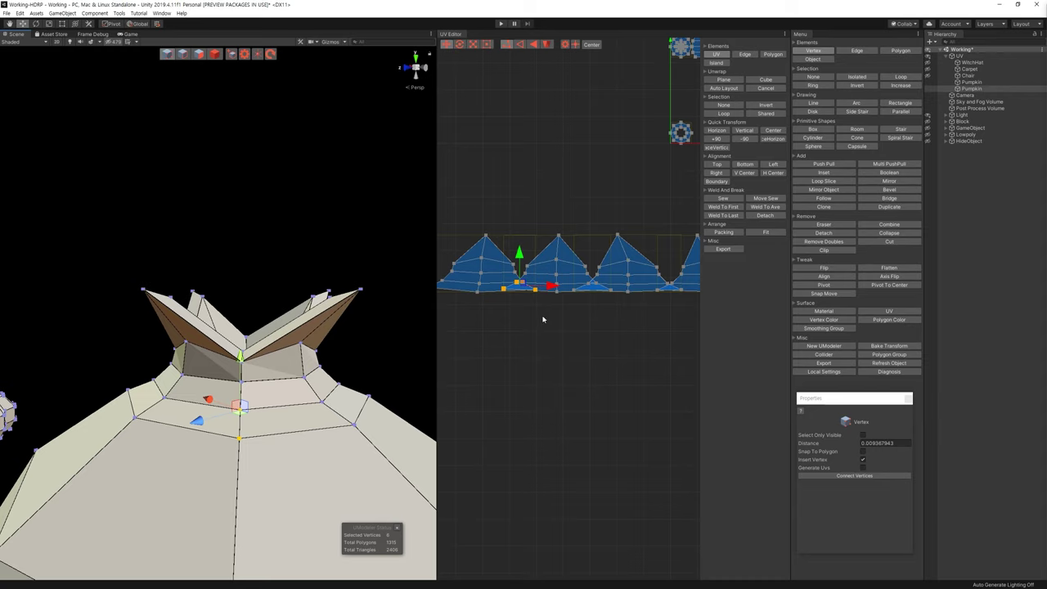
pyautogui.moveTo(542, 319); pyautogui.dragTo(499, 248)
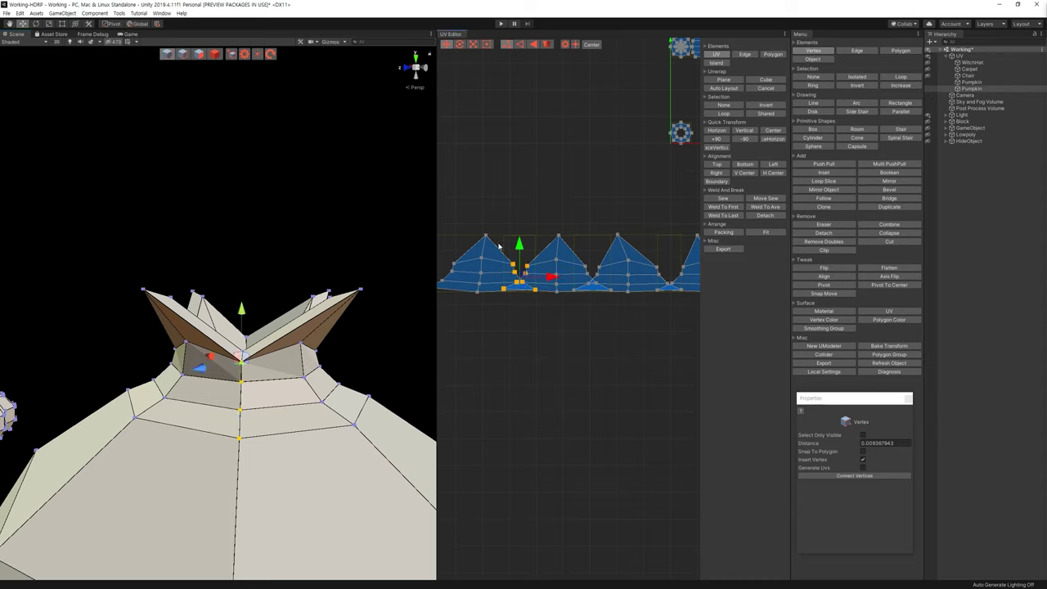
pyautogui.click(518, 364)
pyautogui.scroll(1, 504, 290)
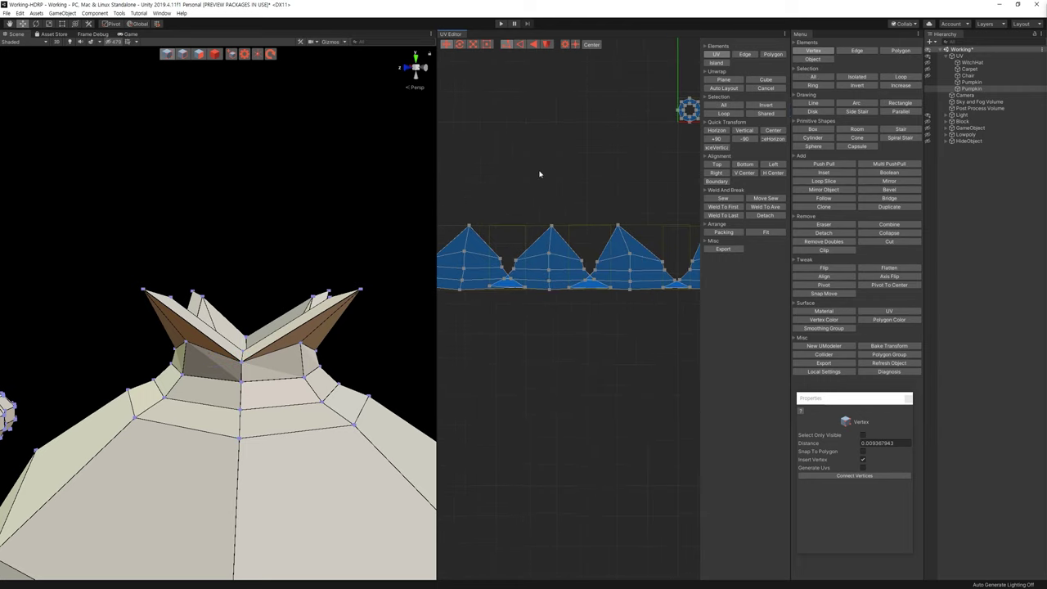
pyautogui.press('2')
pyautogui.click(510, 274)
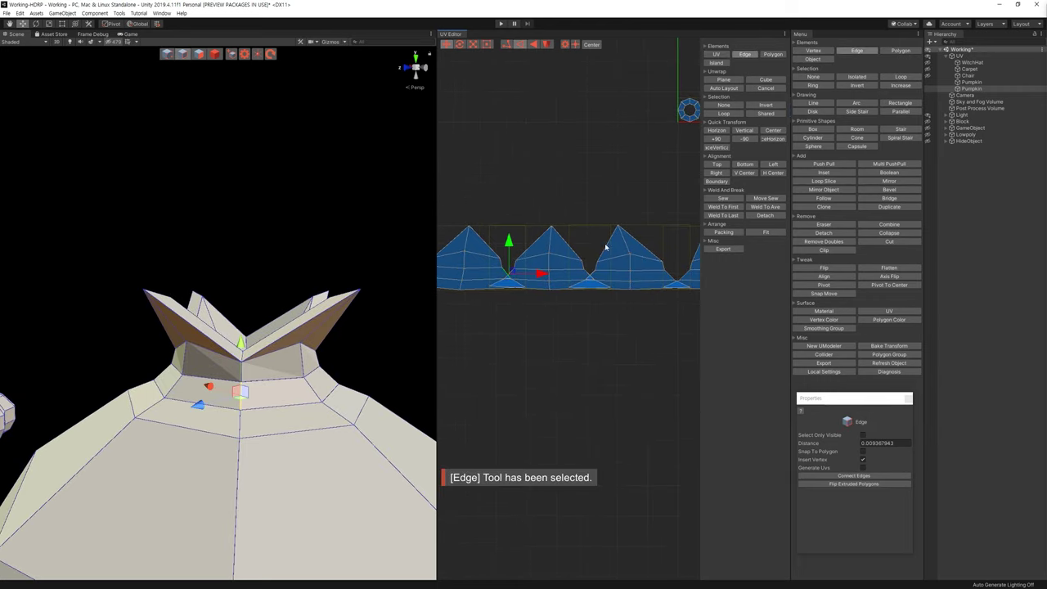
pyautogui.click(765, 198)
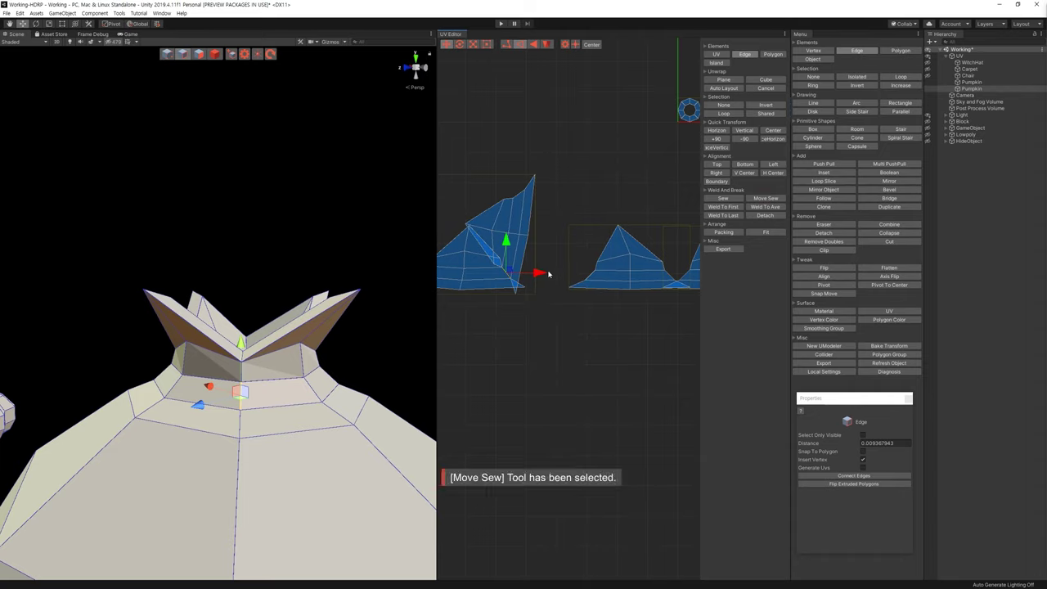
pyautogui.hotkey('ctrl', 'z')
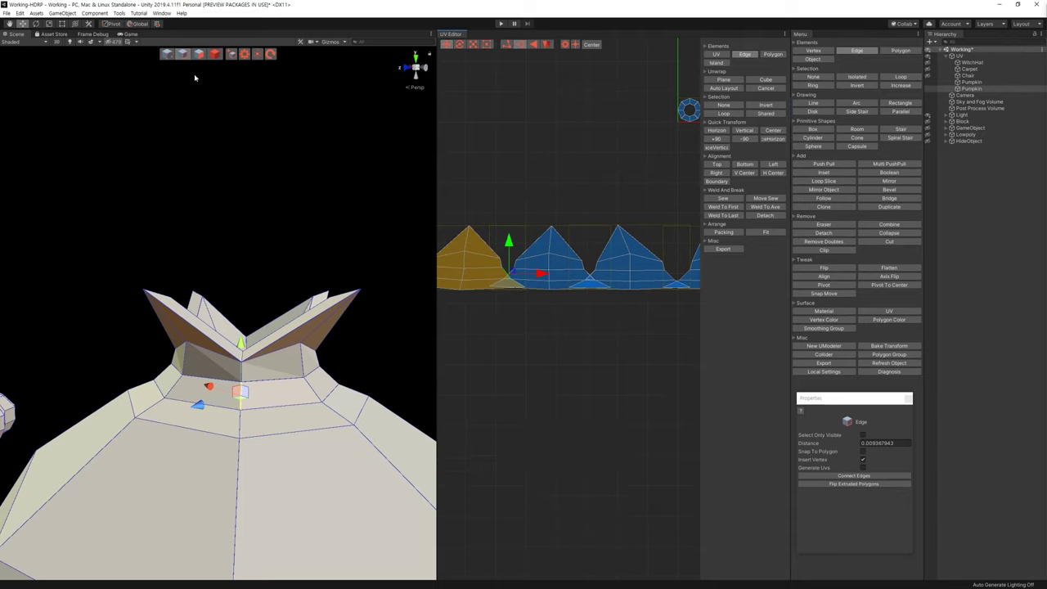
pyautogui.click(496, 360)
pyautogui.press('1')
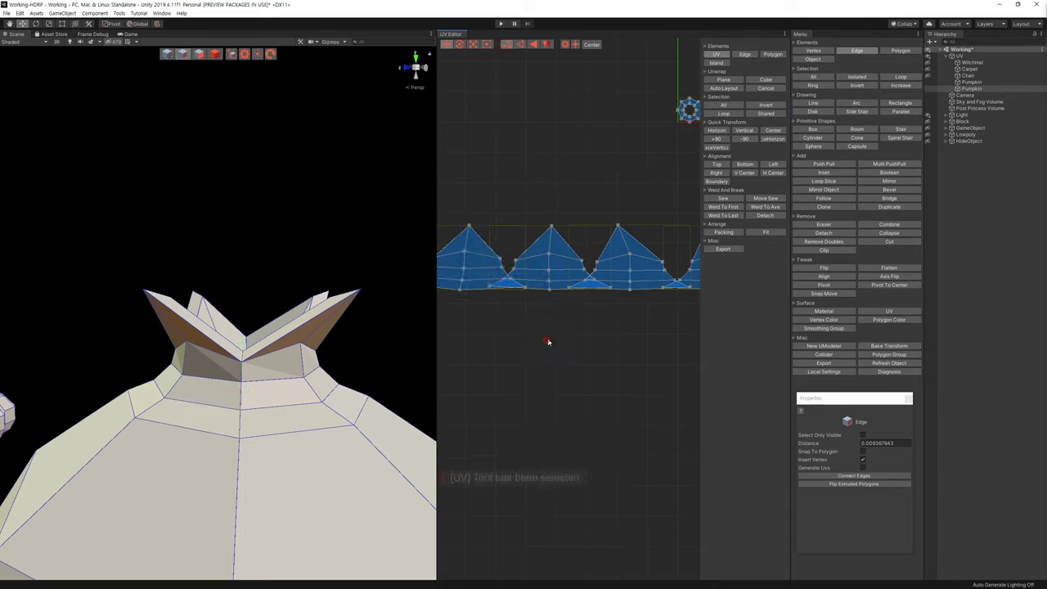
pyautogui.moveTo(544, 321); pyautogui.dragTo(493, 283)
pyautogui.press('2')
pyautogui.click(515, 285)
pyautogui.press('r')
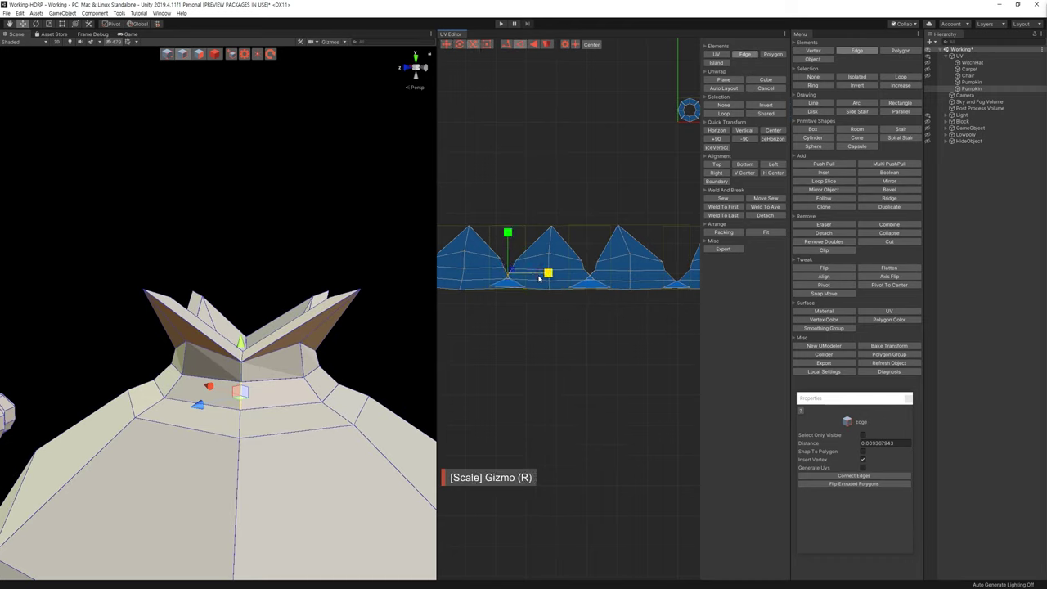
# Step: Select the seam edge shared by two neighbouring crown islands and Move Sew them together
pyautogui.click(588, 314)
pyautogui.click(584, 278)
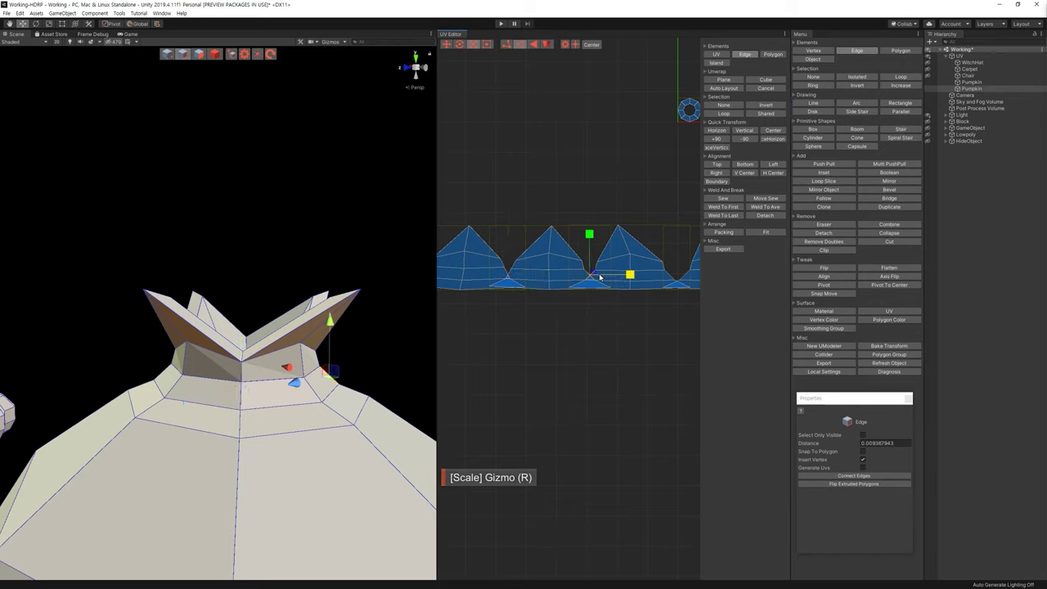
pyautogui.click(628, 279)
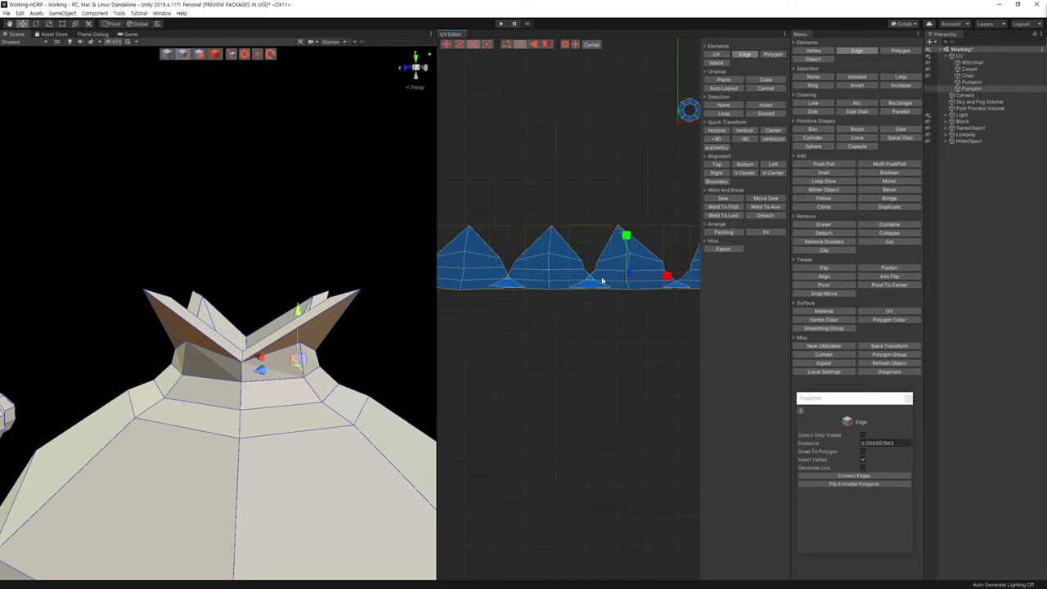
pyautogui.hotkey('ctrl', 'z')
pyautogui.hotkey('ctrl', 'z')
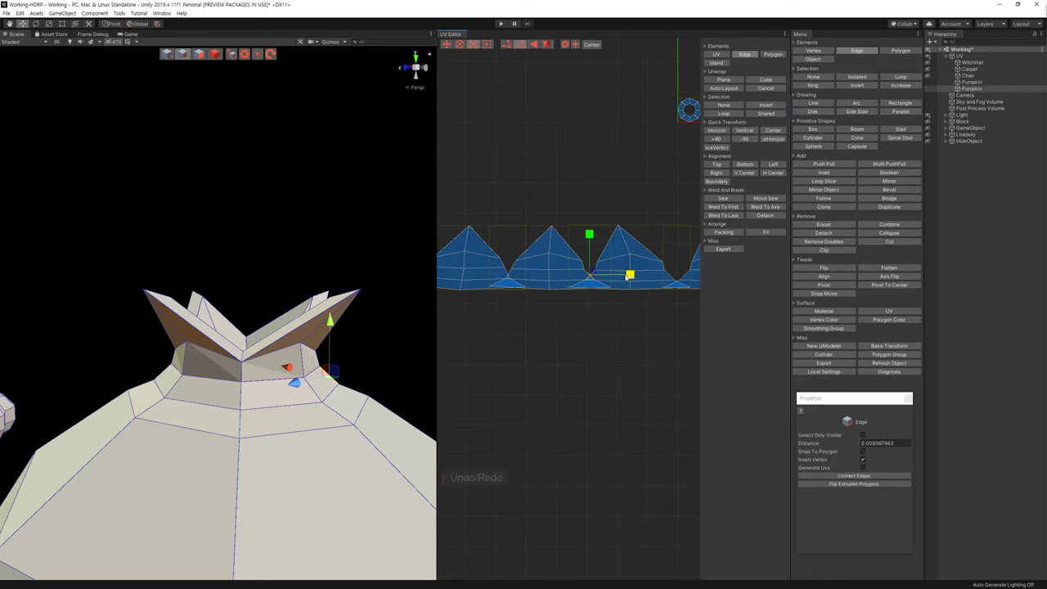
pyautogui.click(598, 284)
pyautogui.click(592, 278)
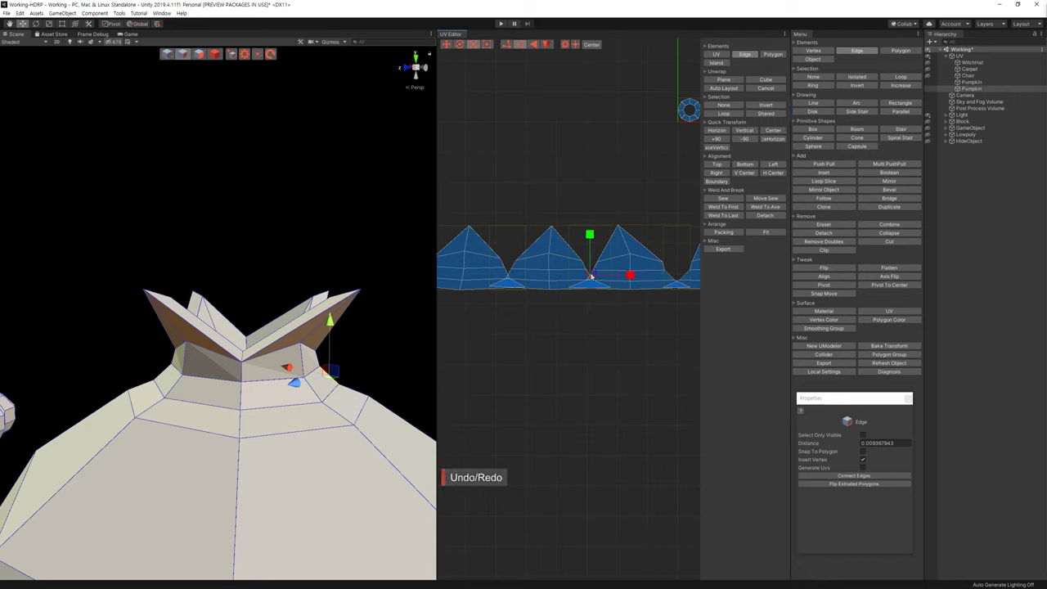
pyautogui.click(775, 198)
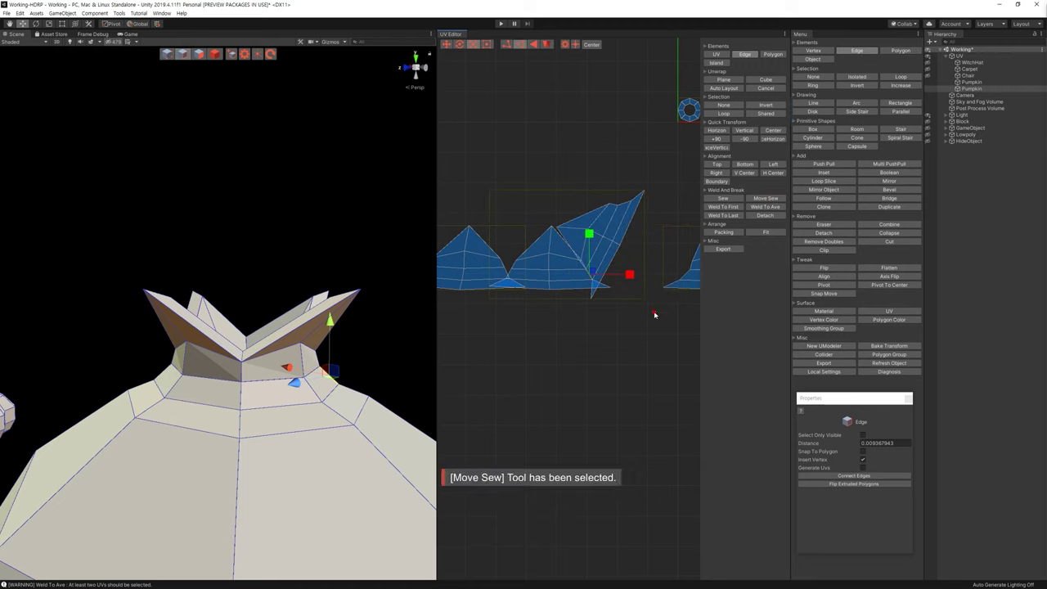
# Step: Move Sew the next crown island onto its neighbour at the following seam edge
pyautogui.moveTo(630, 287); pyautogui.dragTo(609, 320, button='middle')
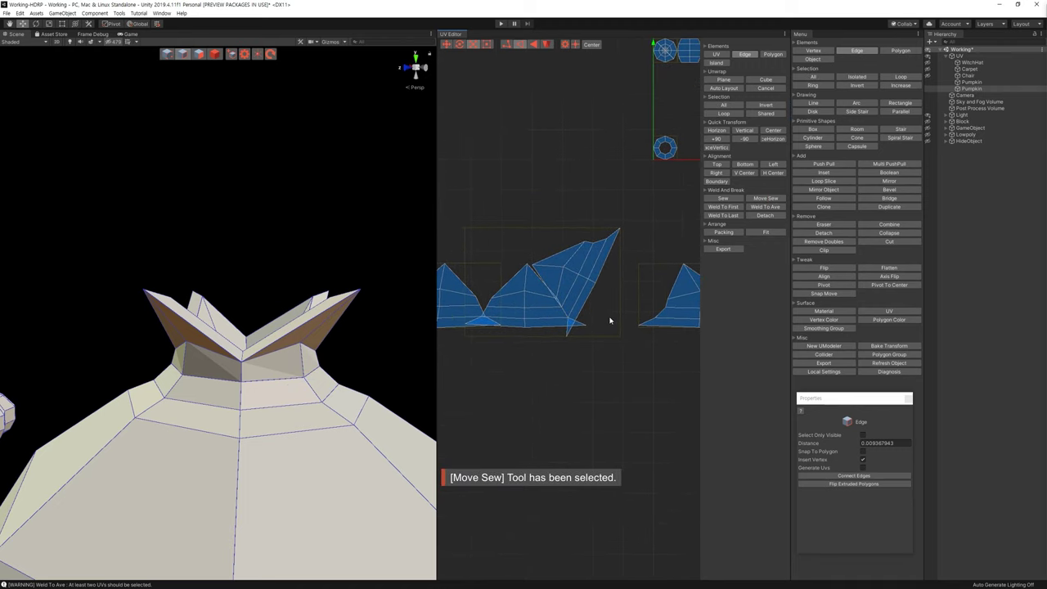
pyautogui.moveTo(550, 303); pyautogui.dragTo(545, 305, button='middle')
pyautogui.click(482, 313)
pyautogui.click(765, 198)
pyautogui.moveTo(527, 257)
pyautogui.mouseDown(button='middle')
pyautogui.moveTo(558, 273)
pyautogui.moveTo(559, 295)
pyautogui.mouseUp(button='middle')
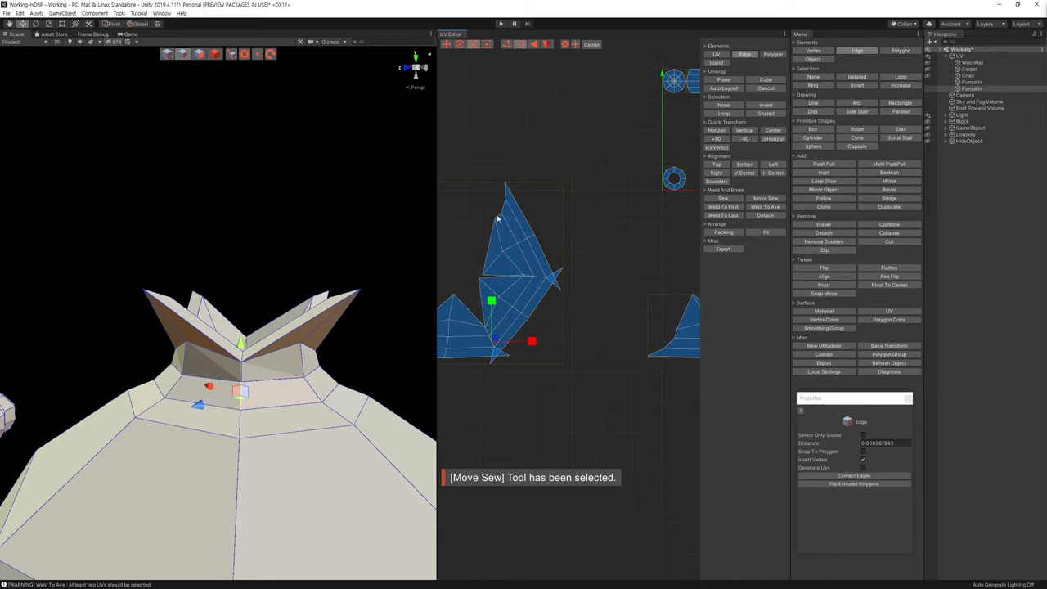
pyautogui.moveTo(629, 326); pyautogui.dragTo(628, 394)
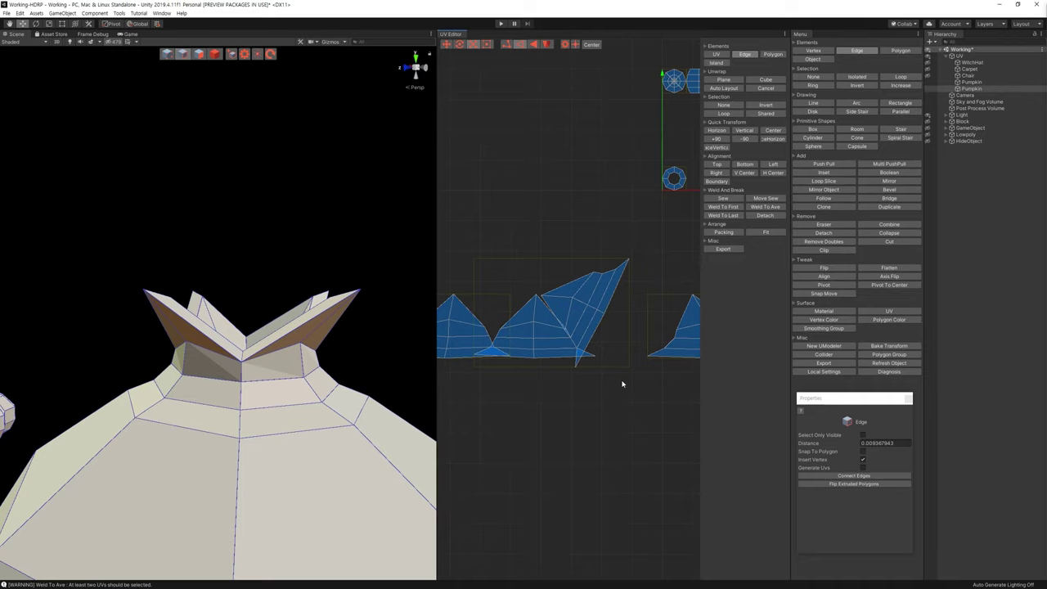
pyautogui.hotkey('ctrl', 'z')
pyautogui.hotkey('ctrl', 'z')
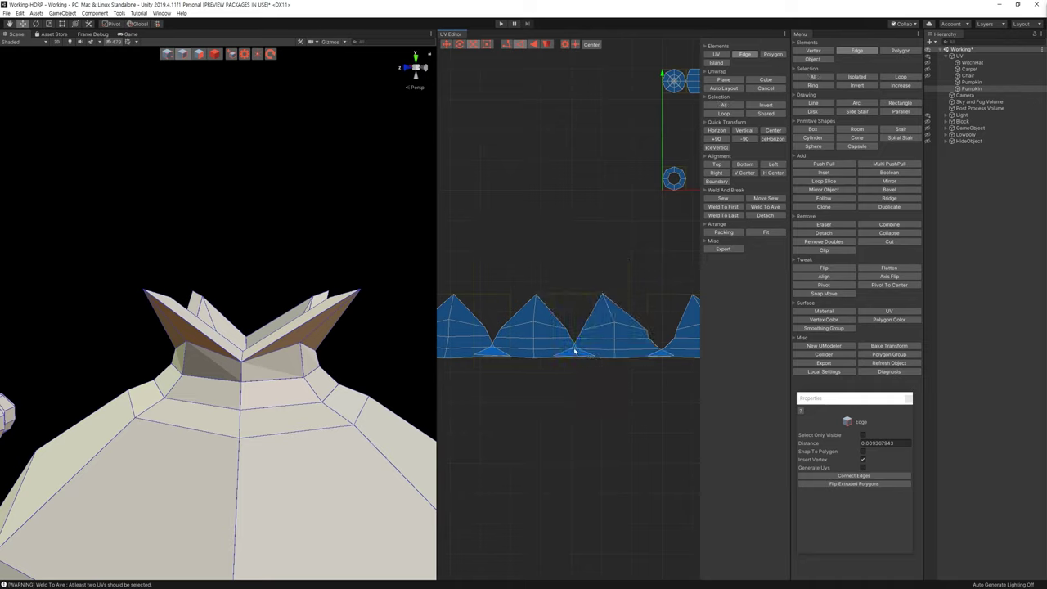
# Step: Nudge the rightmost peak's UVs left and stretch the base edge between peaks horizontally
pyautogui.click(586, 345)
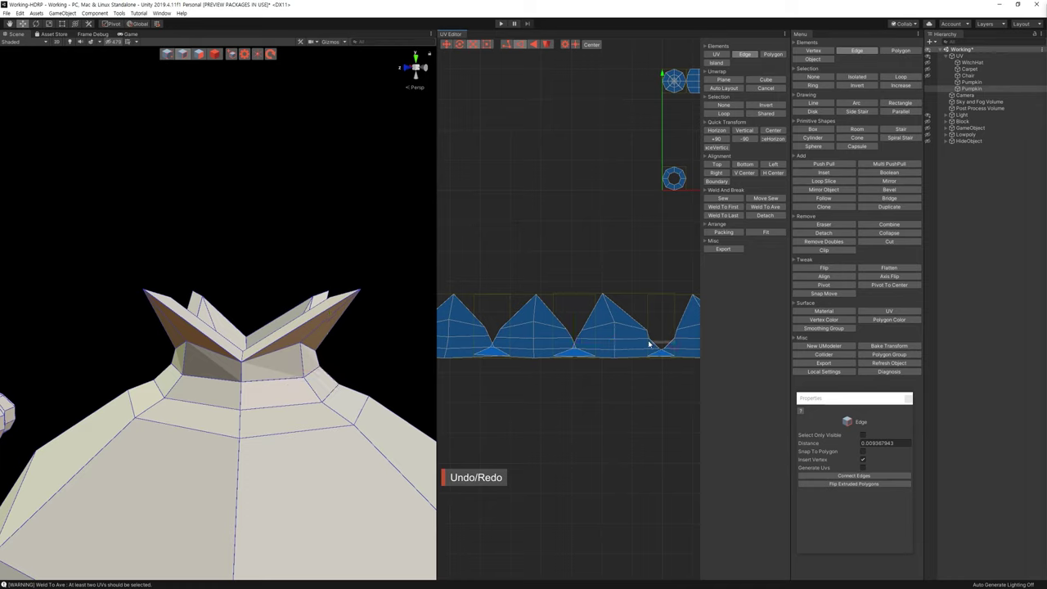
pyautogui.moveTo(657, 344); pyautogui.dragTo(577, 350, button='middle')
pyautogui.moveTo(673, 396); pyautogui.dragTo(595, 283)
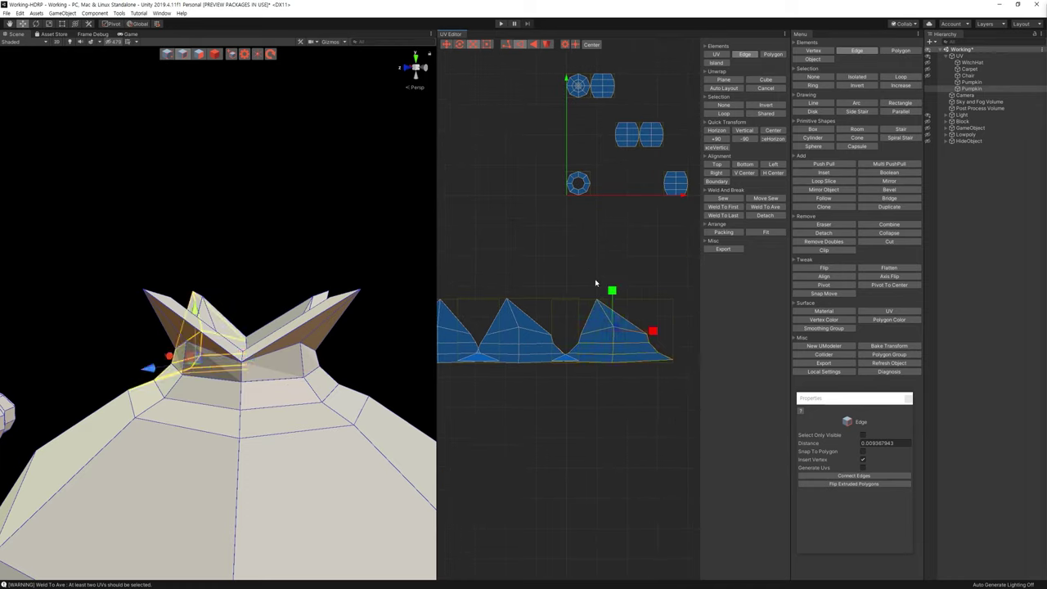
pyautogui.press('w')
pyautogui.moveTo(645, 332); pyautogui.dragTo(633, 332)
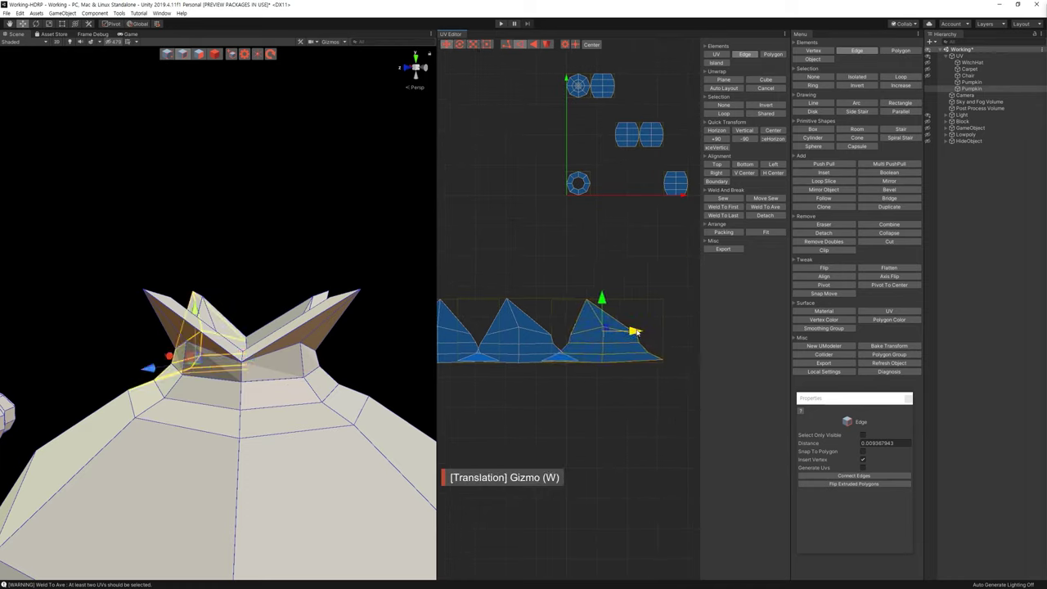
pyautogui.click(570, 350)
pyautogui.click(567, 348)
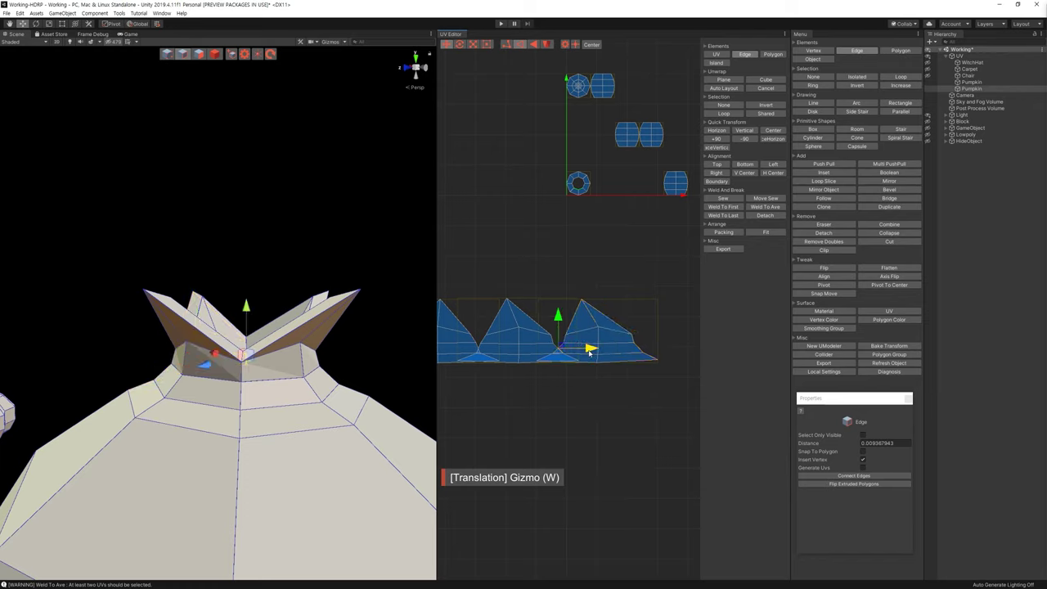
pyautogui.press('r')
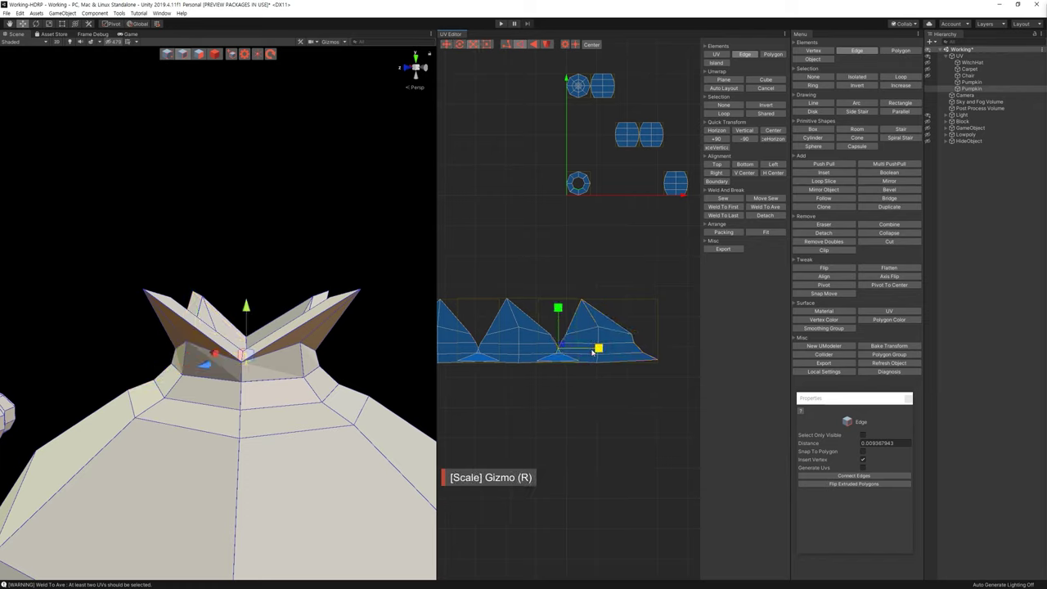
pyautogui.moveTo(598, 348); pyautogui.dragTo(647, 357)
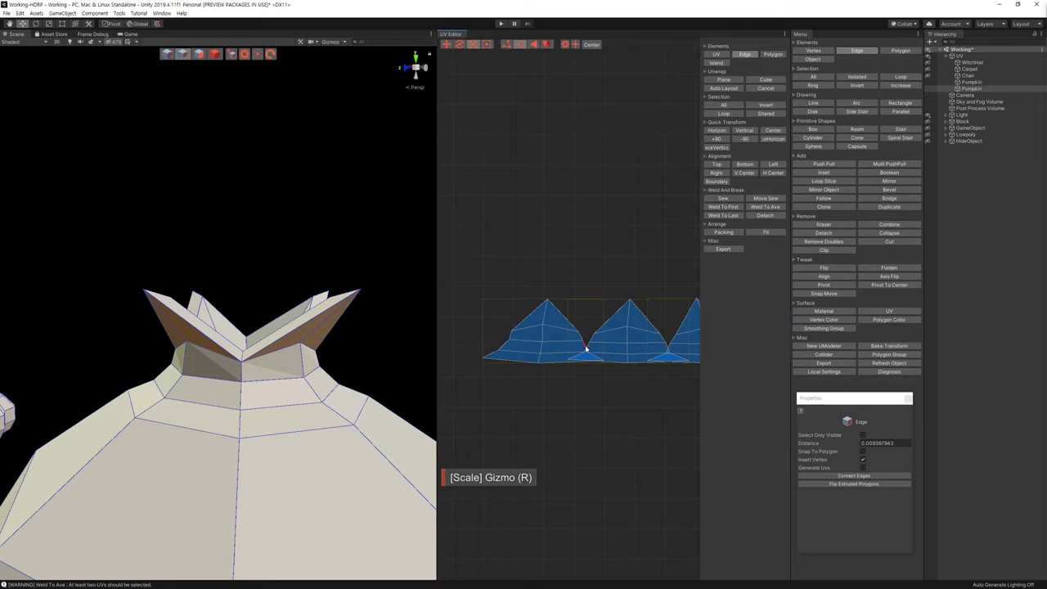
# Step: Move Sew the remaining peak seams so the pieces join into one arc island
pyautogui.click(765, 199)
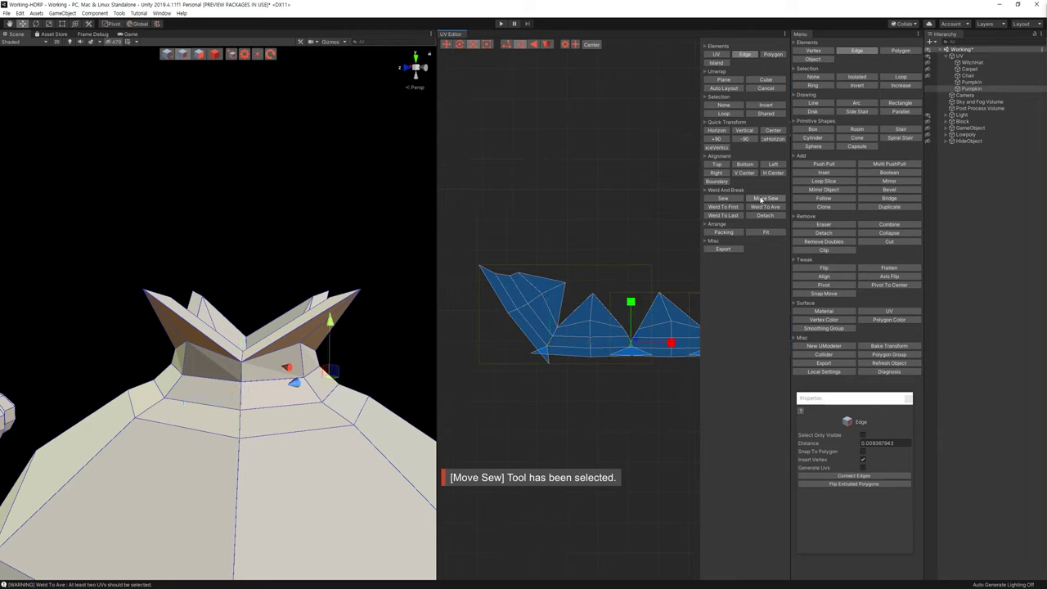
pyautogui.click(613, 301)
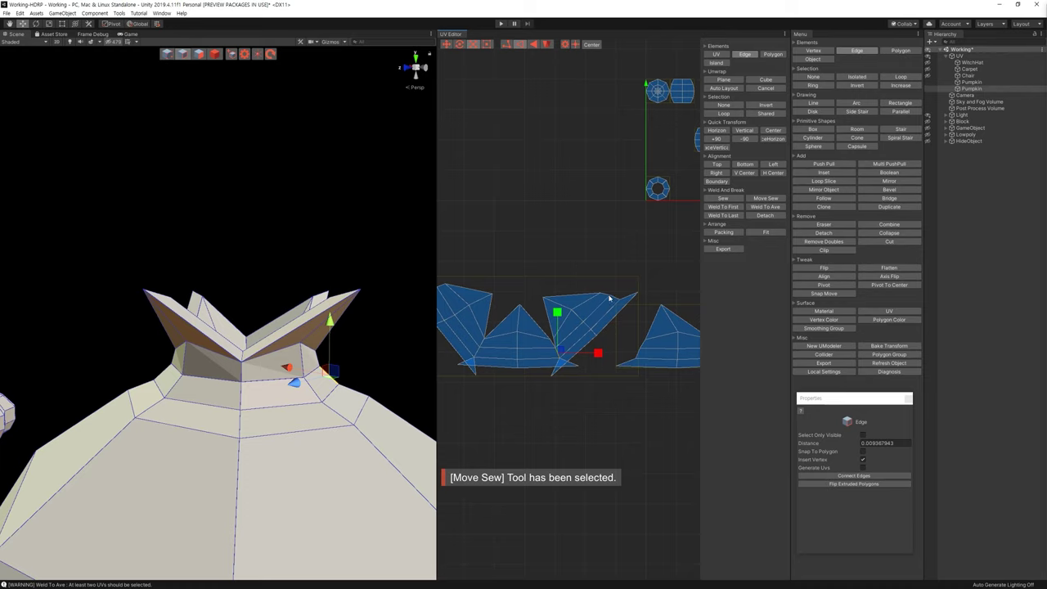
pyautogui.click(616, 301)
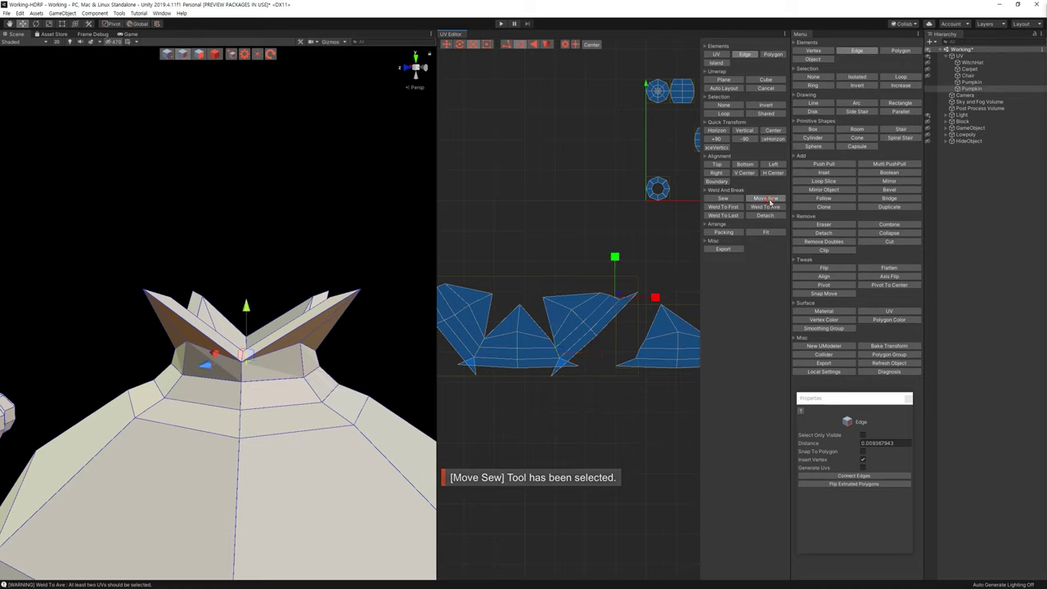
pyautogui.click(765, 199)
pyautogui.click(765, 199)
pyautogui.click(613, 305)
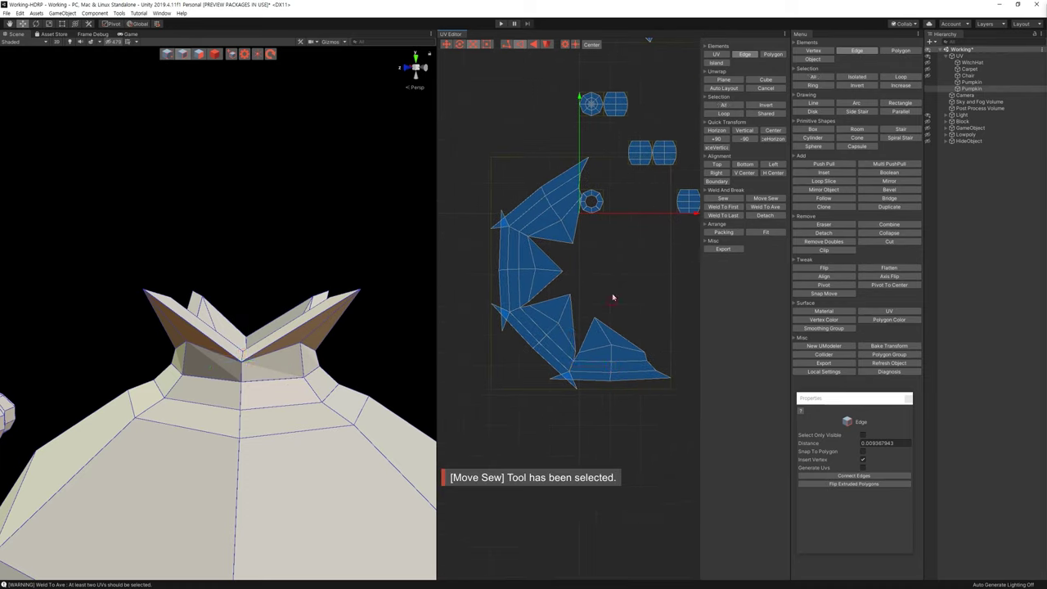
# Step: Move the joined arc island left, beside the crown islands
pyautogui.doubleClick(539, 222)
pyautogui.press('w')
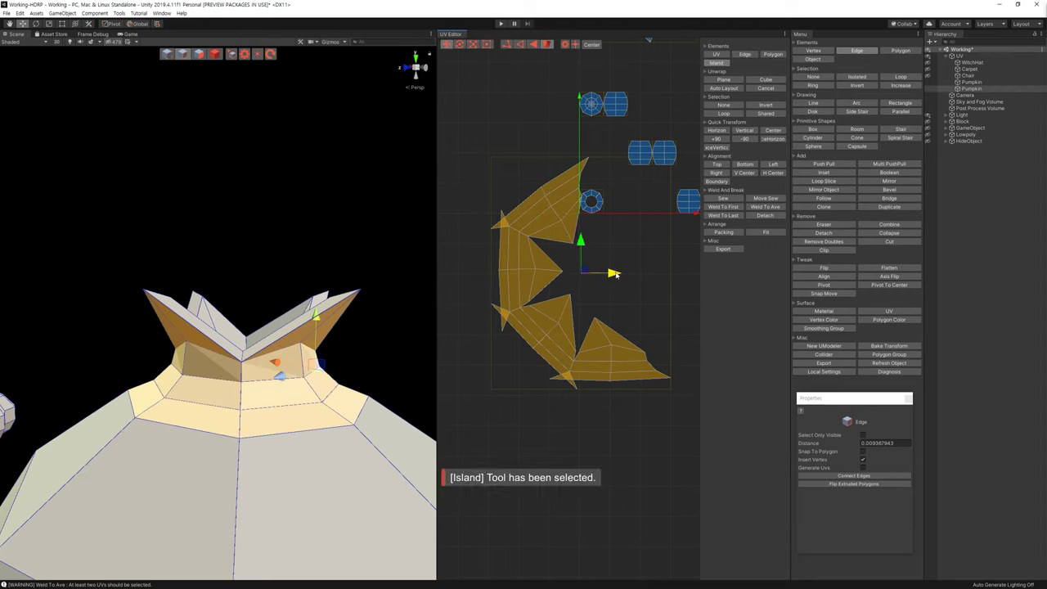
pyautogui.moveTo(608, 271); pyautogui.dragTo(558, 273)
pyautogui.click(544, 227)
pyautogui.moveTo(458, 127); pyautogui.dragTo(520, 153, button='middle')
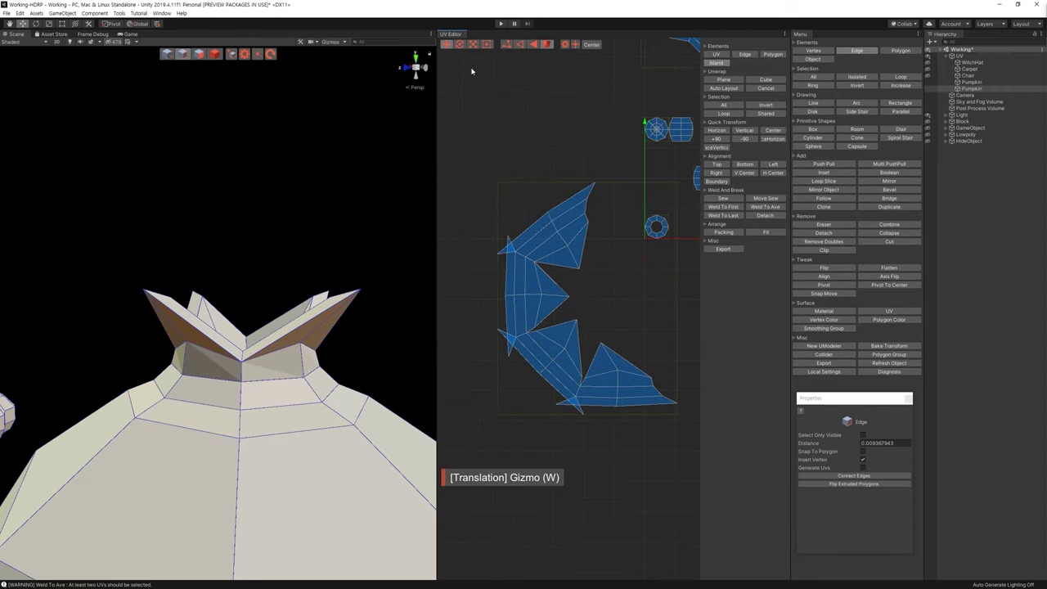
# Step: In vertex mode, Weld To Ave the split vertices on the island's left edge and bottom
pyautogui.press('1')
pyautogui.click(507, 235)
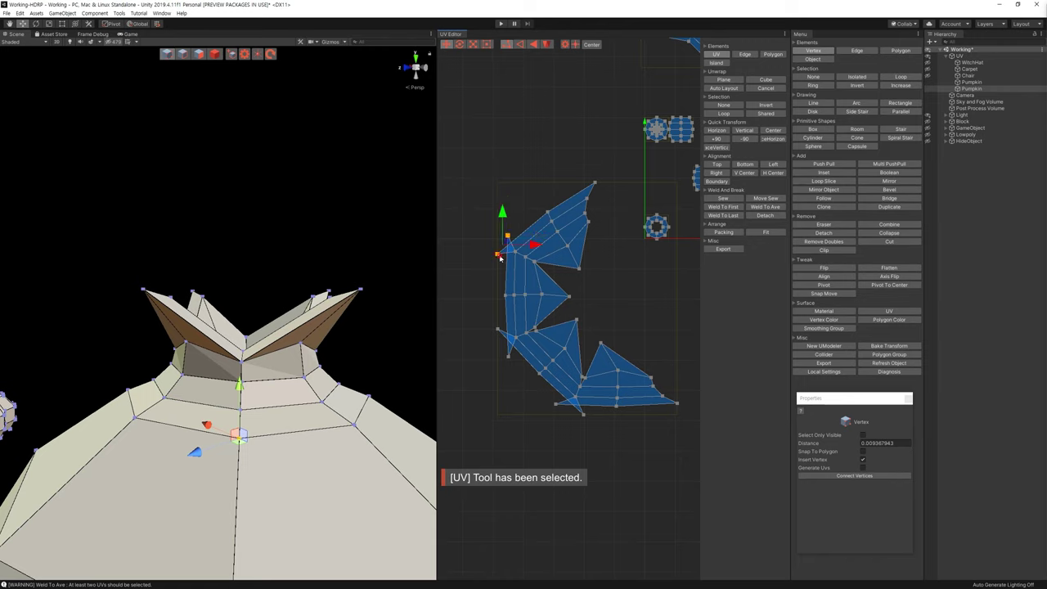
pyautogui.click(765, 206)
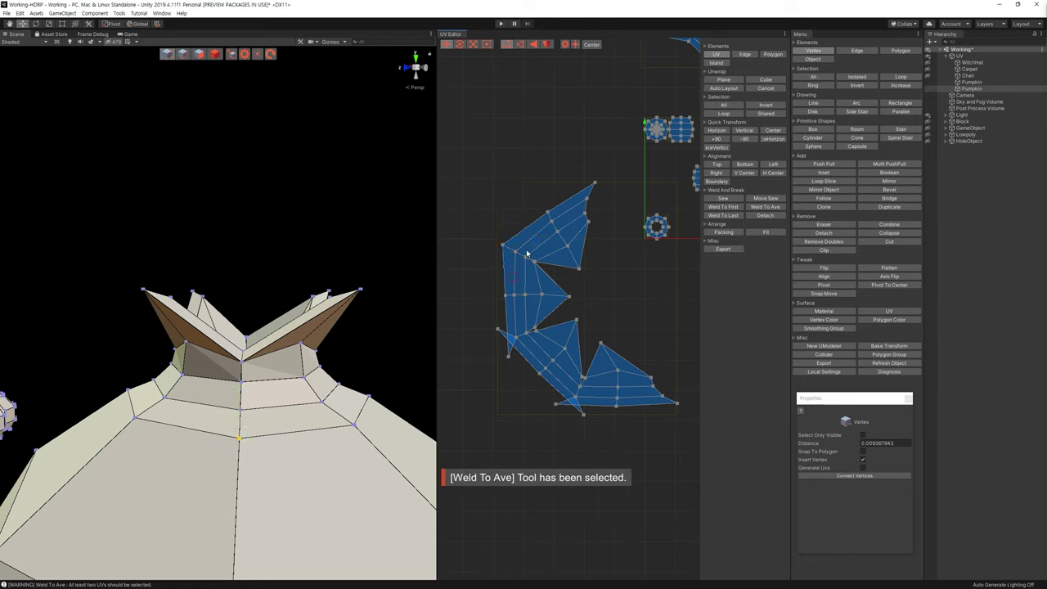
pyautogui.moveTo(496, 333); pyautogui.dragTo(514, 362)
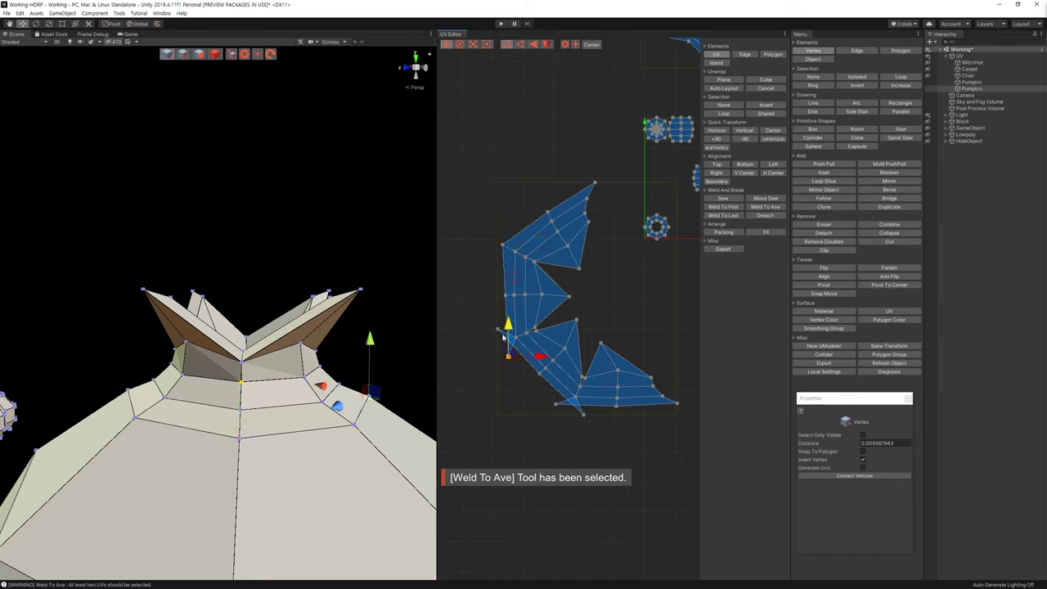
pyautogui.click(765, 198)
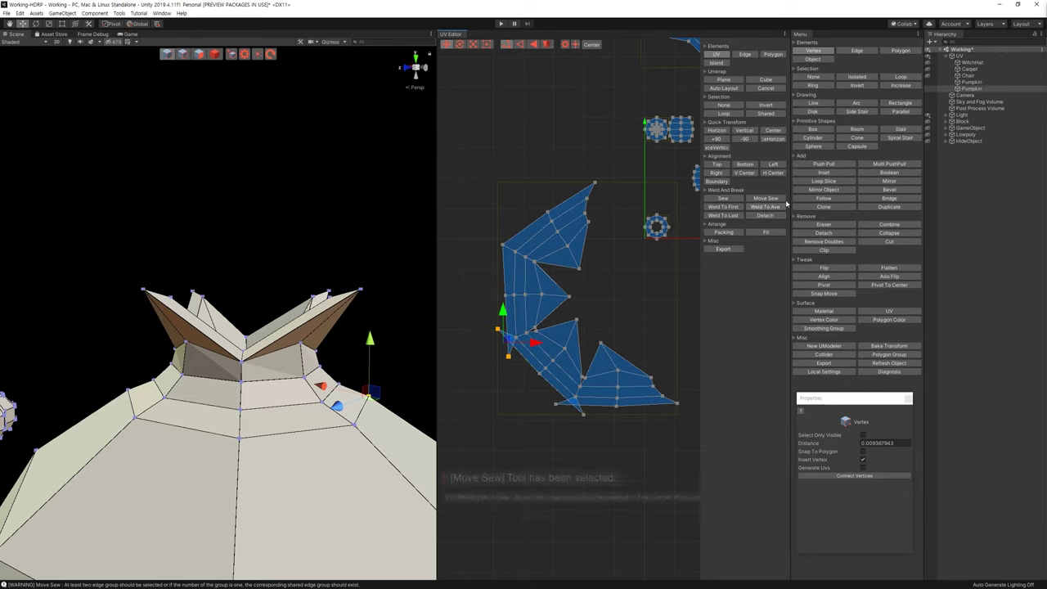
pyautogui.click(777, 207)
pyautogui.moveTo(552, 398); pyautogui.dragTo(585, 415)
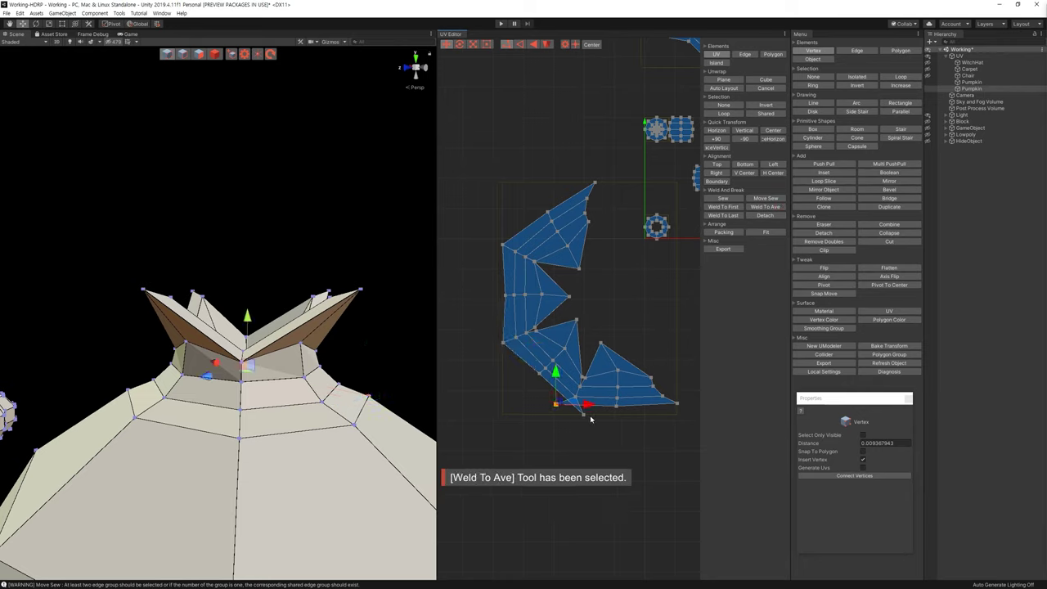
pyautogui.click(767, 211)
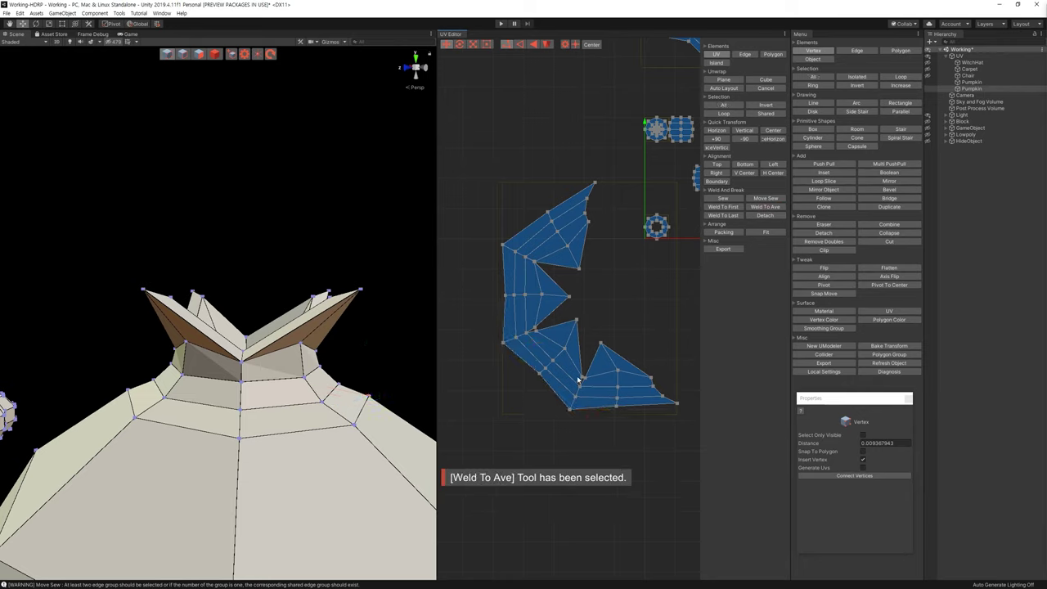
# Step: Weld vertices along the inner seam, middle notch and top corner, undoing the last change
pyautogui.click(589, 380)
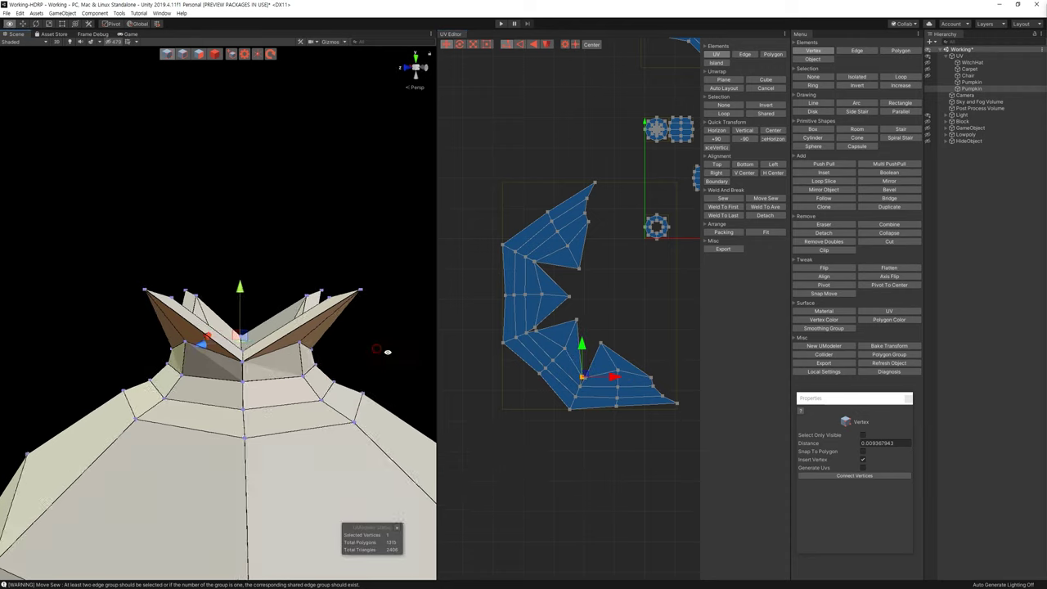
pyautogui.keyDown('alt'); pyautogui.moveTo(392, 352); pyautogui.dragTo(426, 345); pyautogui.keyUp('alt')
pyautogui.click(592, 389)
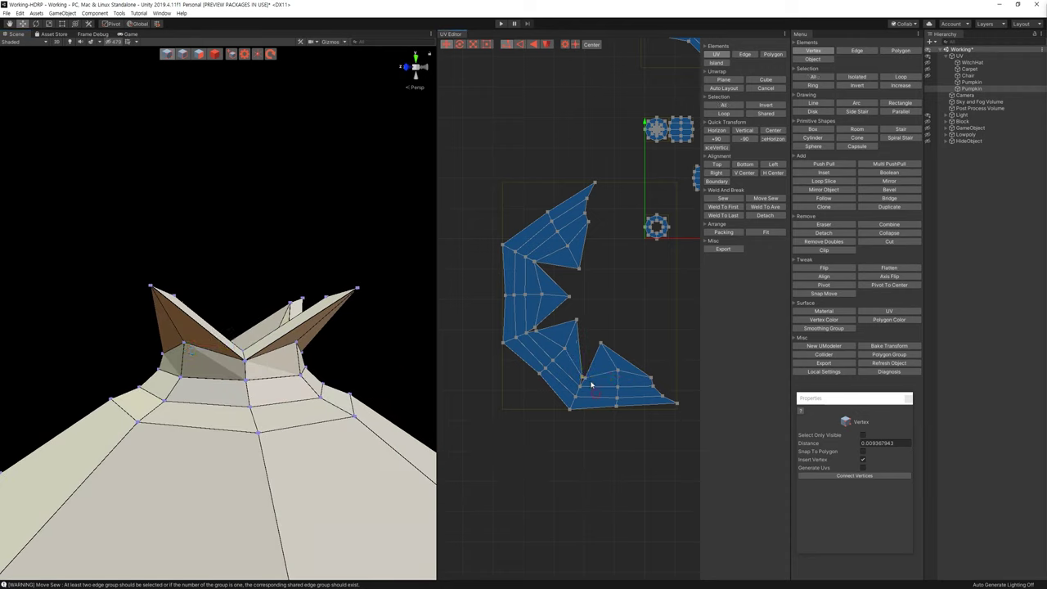
pyautogui.click(585, 374)
pyautogui.click(767, 206)
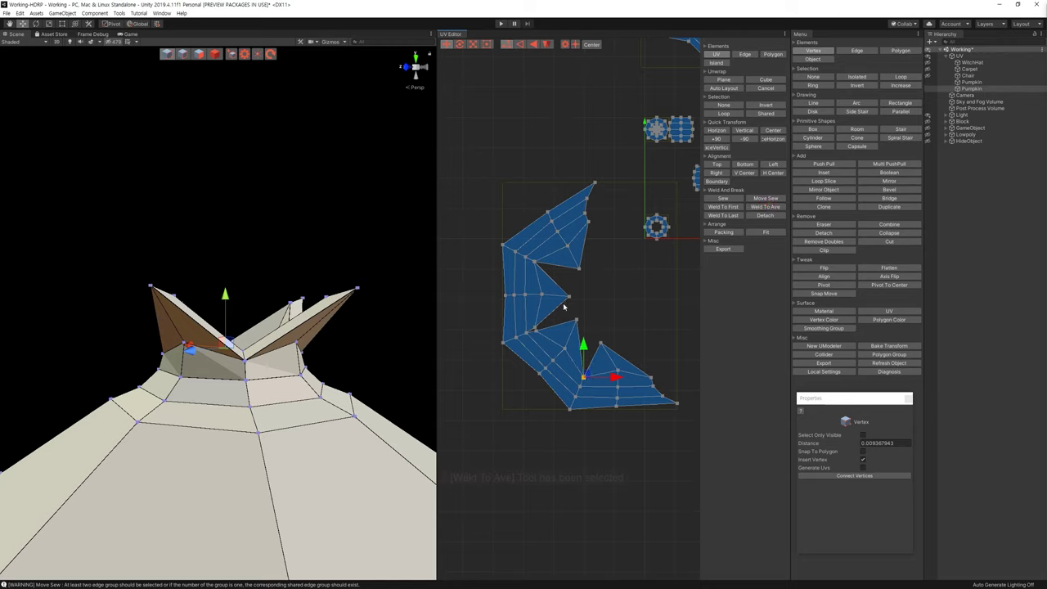
pyautogui.click(532, 327)
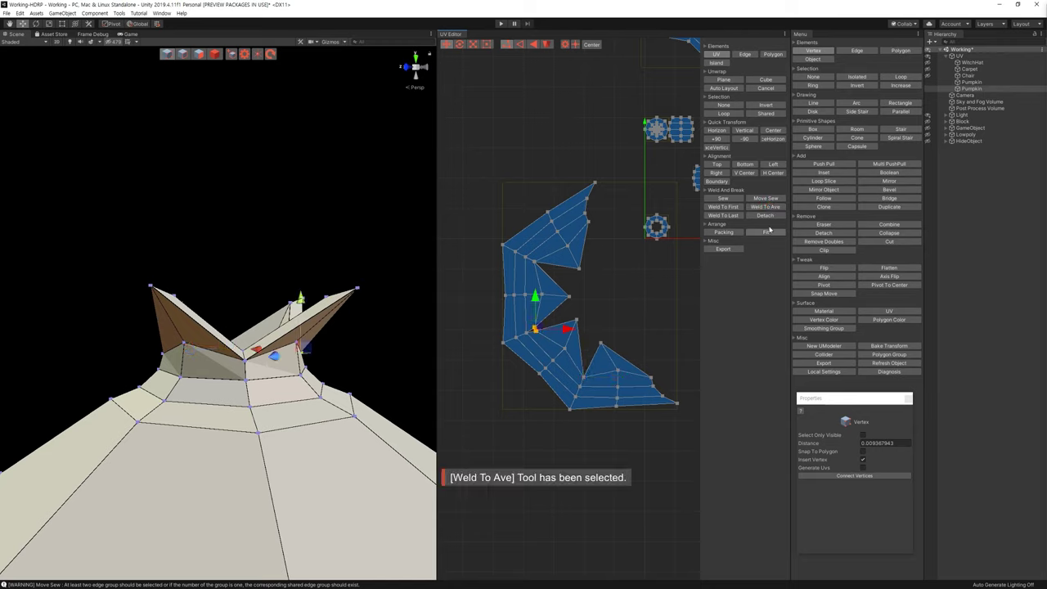
pyautogui.click(534, 260)
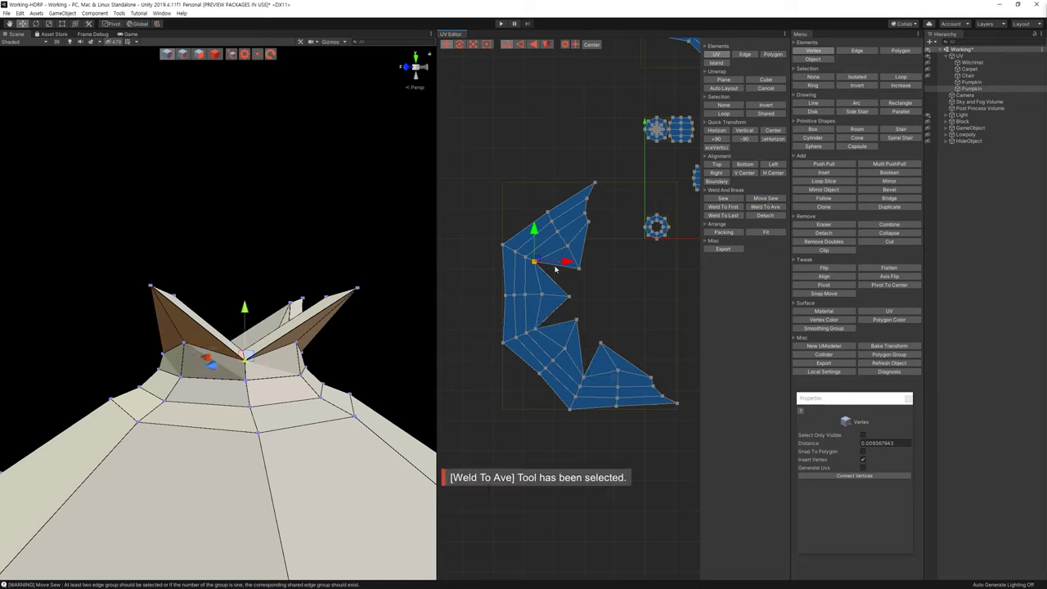
pyautogui.click(522, 250)
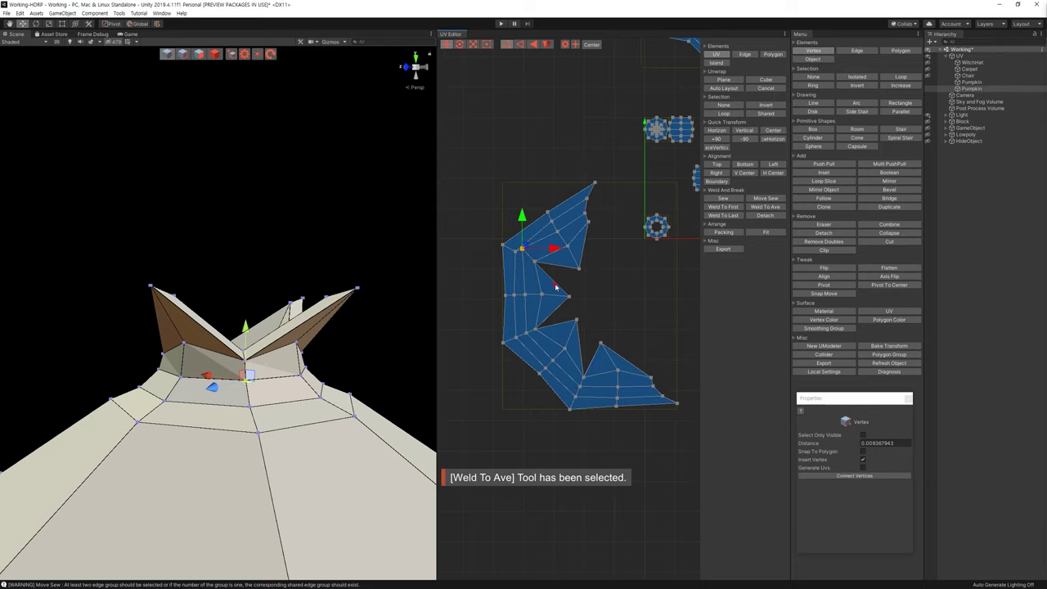
pyautogui.hotkey('ctrl', 'z')
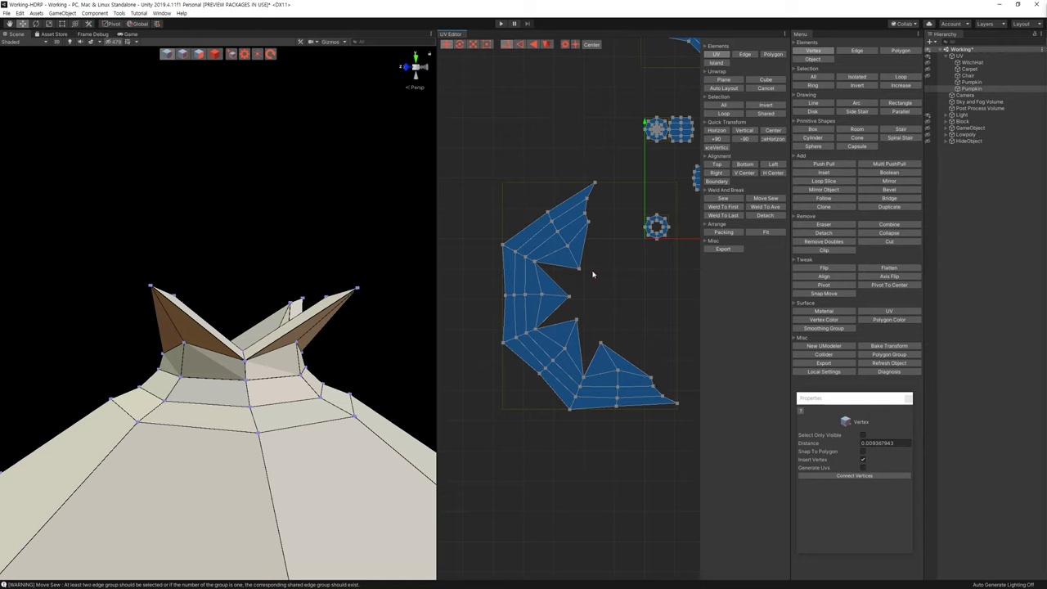
# Step: Select the body island's faces, then pick individual vertices on the crown island
pyautogui.click(532, 44)
pyautogui.moveTo(493, 186); pyautogui.dragTo(607, 472)
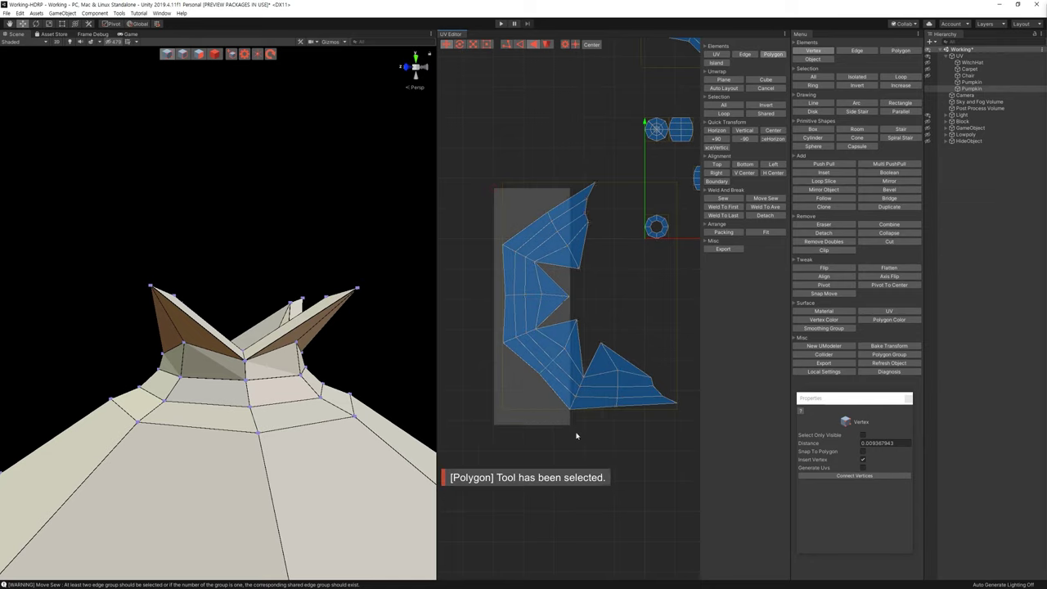
pyautogui.keyDown('shift'); pyautogui.click(617, 378); pyautogui.keyUp('shift')
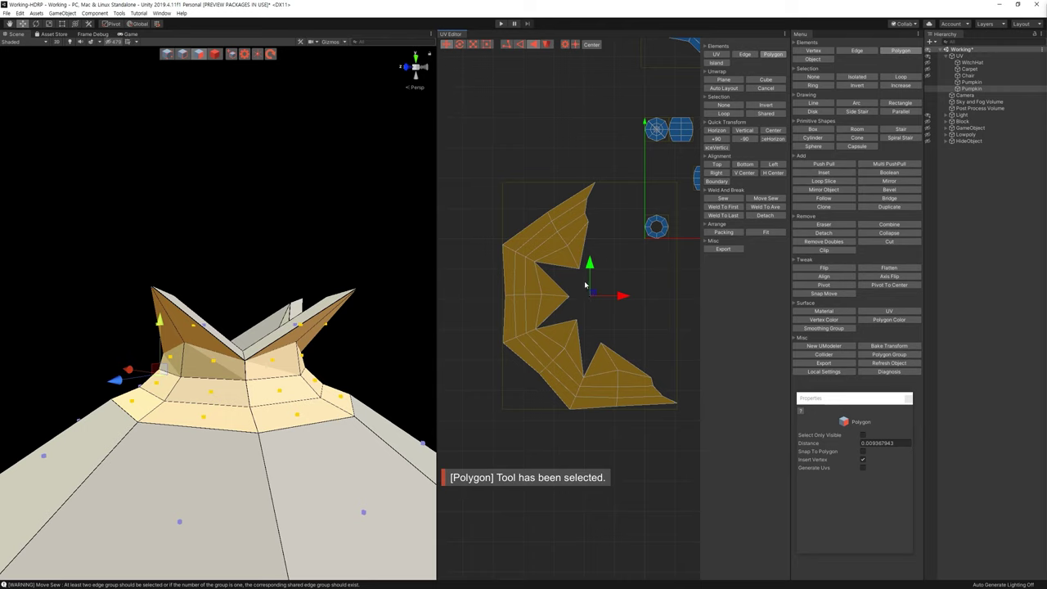
pyautogui.keyDown('alt'); pyautogui.moveTo(257, 235); pyautogui.dragTo(348, 224); pyautogui.keyUp('alt')
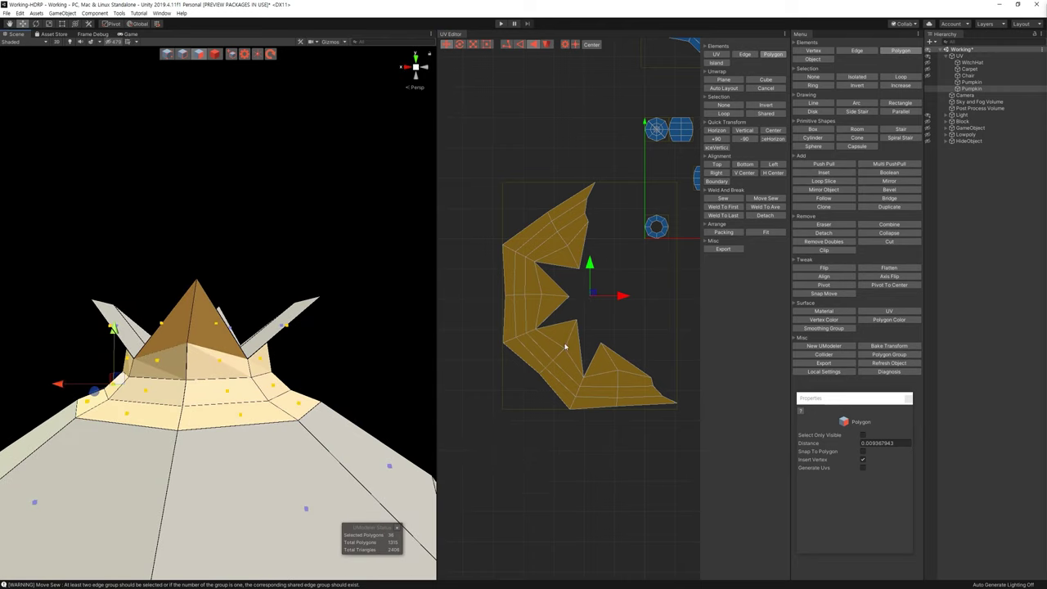
pyautogui.click(603, 145)
pyautogui.click(507, 44)
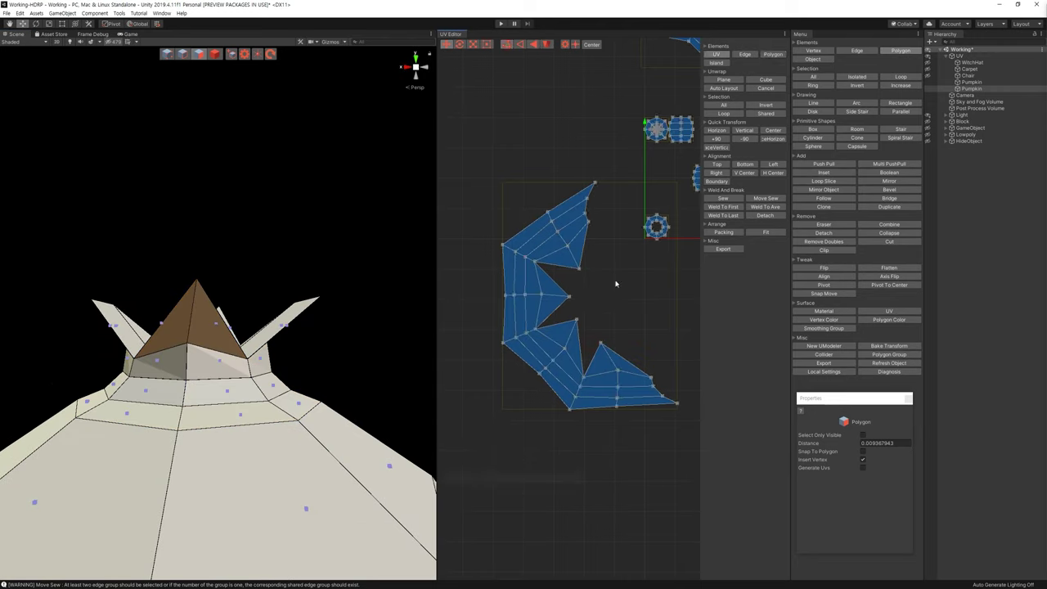
pyautogui.click(606, 343)
pyautogui.click(579, 320)
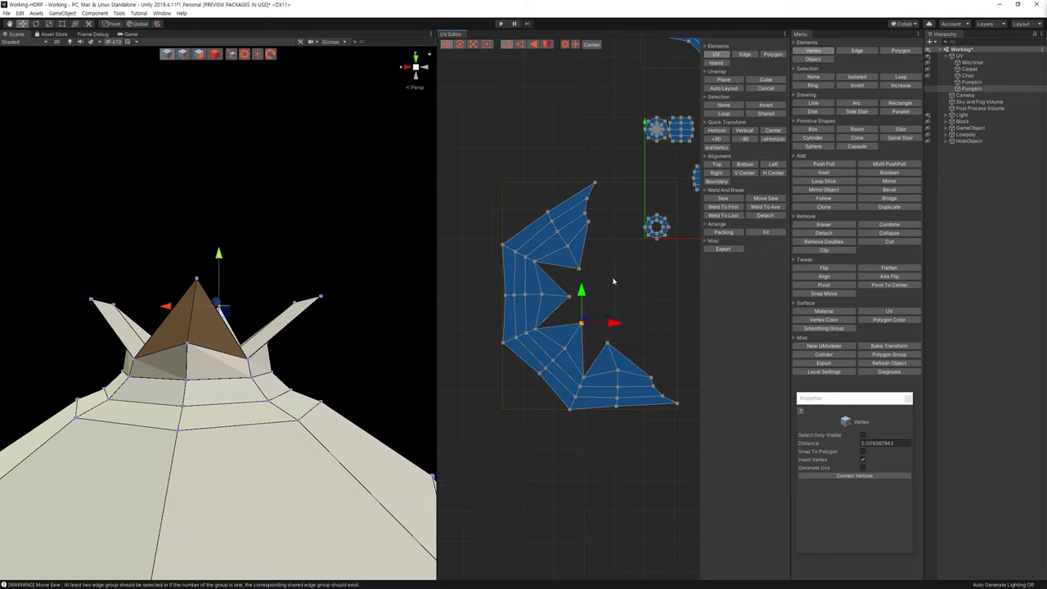
pyautogui.click(570, 261)
pyautogui.click(576, 221)
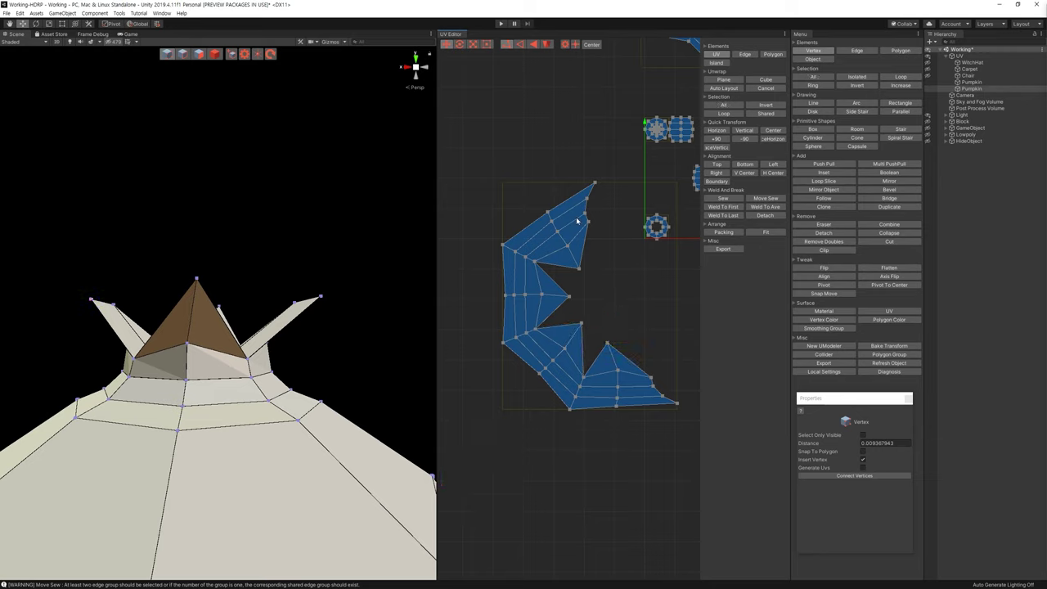
# Step: Select the whole crown island in Polygon mode and scale it down uniformly
pyautogui.click(533, 44)
pyautogui.moveTo(467, 140); pyautogui.dragTo(618, 409)
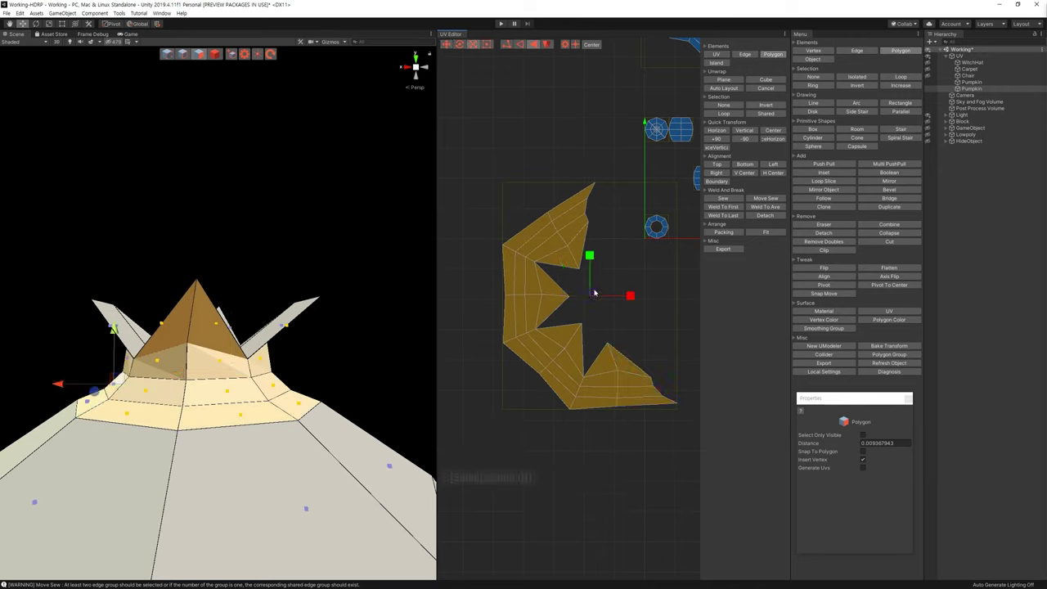
pyautogui.press('r')
pyautogui.moveTo(589, 260); pyautogui.dragTo(595, 333)
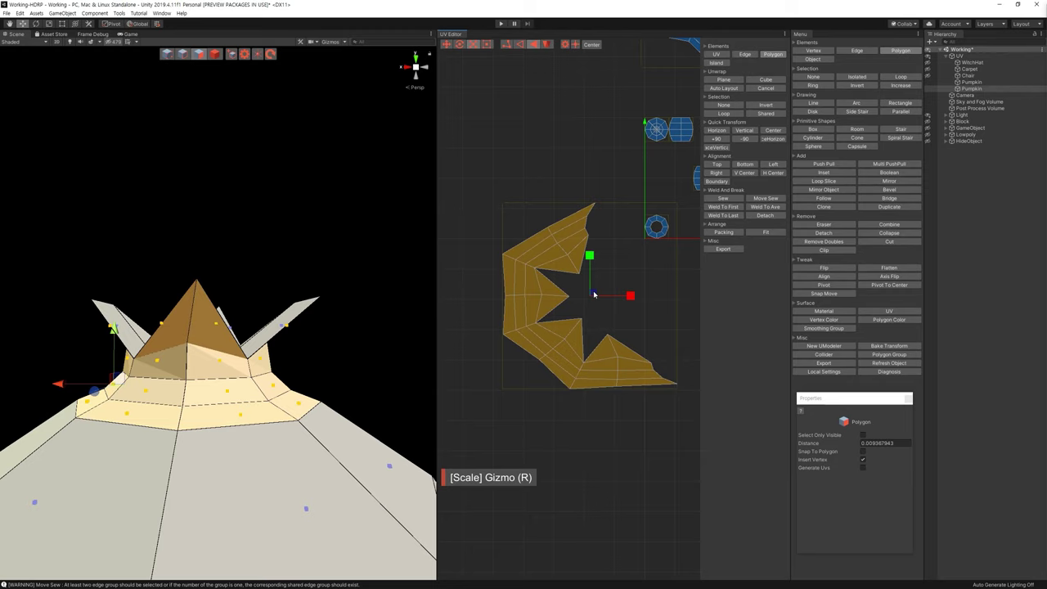
pyautogui.hotkey('ctrl', 'z')
pyautogui.moveTo(488, 150); pyautogui.dragTo(622, 455)
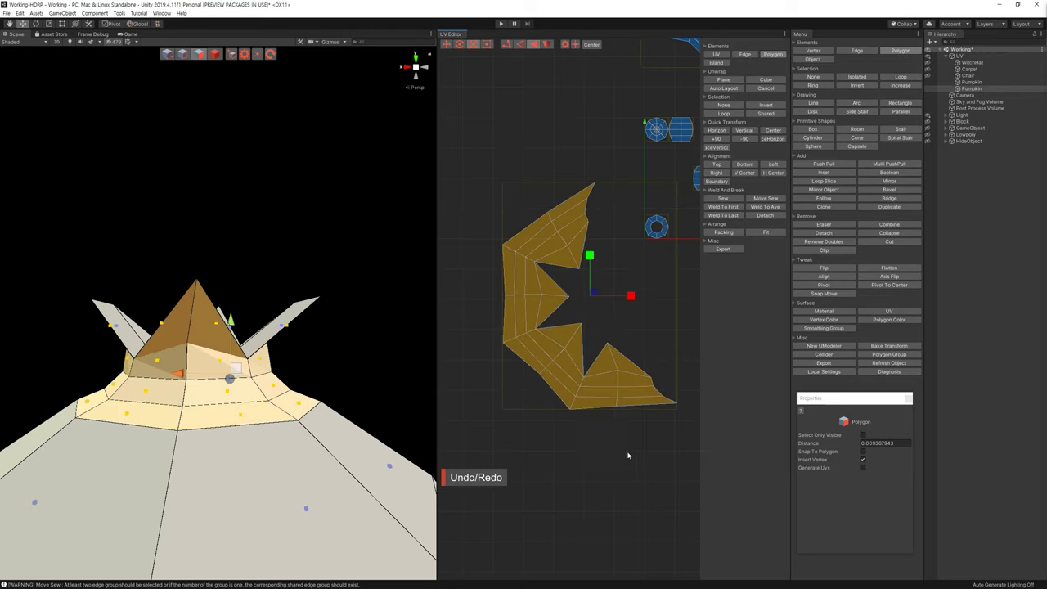
pyautogui.moveTo(591, 295); pyautogui.dragTo(613, 444)
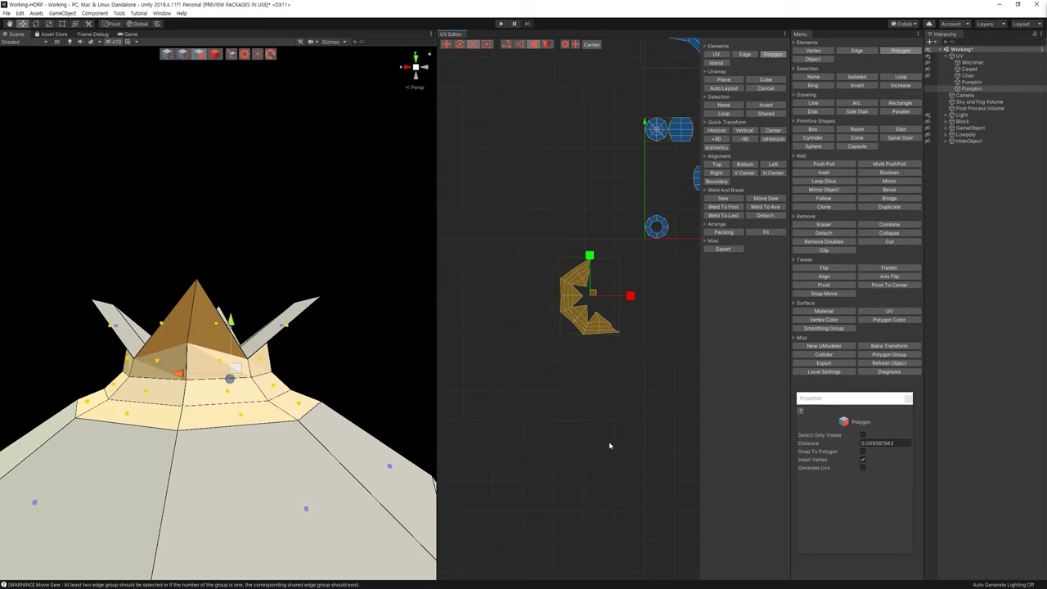
pyautogui.scroll(-3, 581, 385)
pyautogui.click(559, 90)
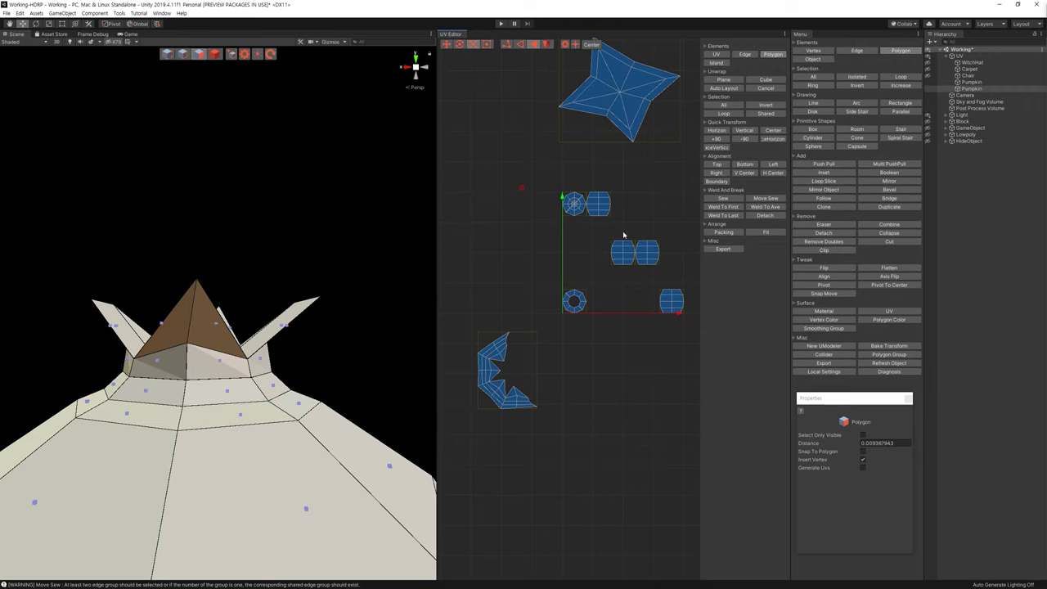
# Step: Select the pumpkin's bottom faces and move their round base island to the left
pyautogui.moveTo(520, 186); pyautogui.dragTo(696, 343)
pyautogui.scroll(-5, 372, 328)
pyautogui.press('f')
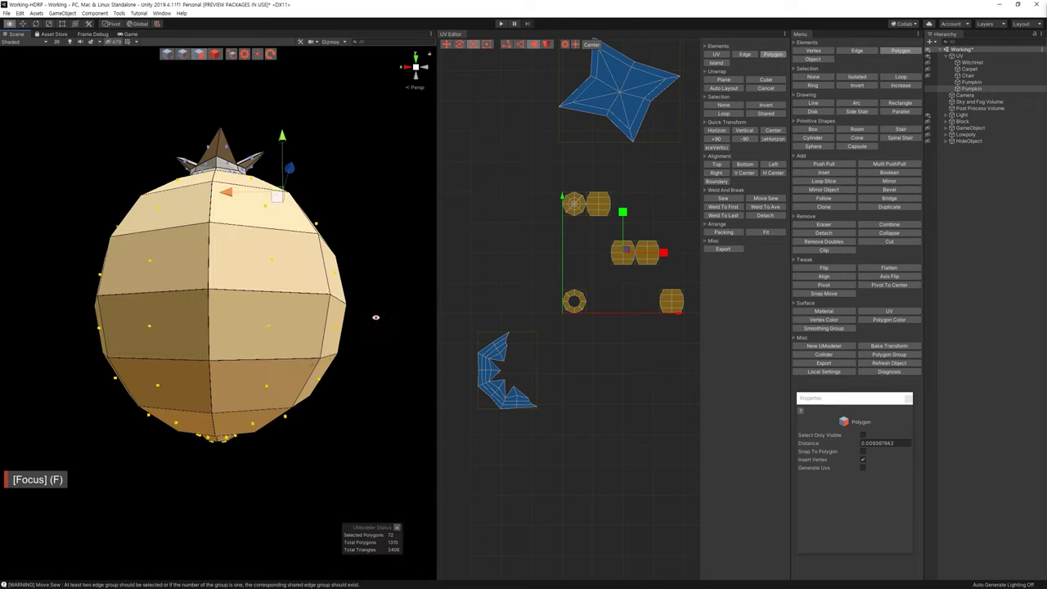
pyautogui.keyDown('alt'); pyautogui.moveTo(319, 417); pyautogui.dragTo(320, 426); pyautogui.keyUp('alt')
pyautogui.moveTo(350, 495); pyautogui.dragTo(151, 412)
pyautogui.keyDown('alt'); pyautogui.moveTo(325, 394); pyautogui.dragTo(327, 385); pyautogui.keyUp('alt')
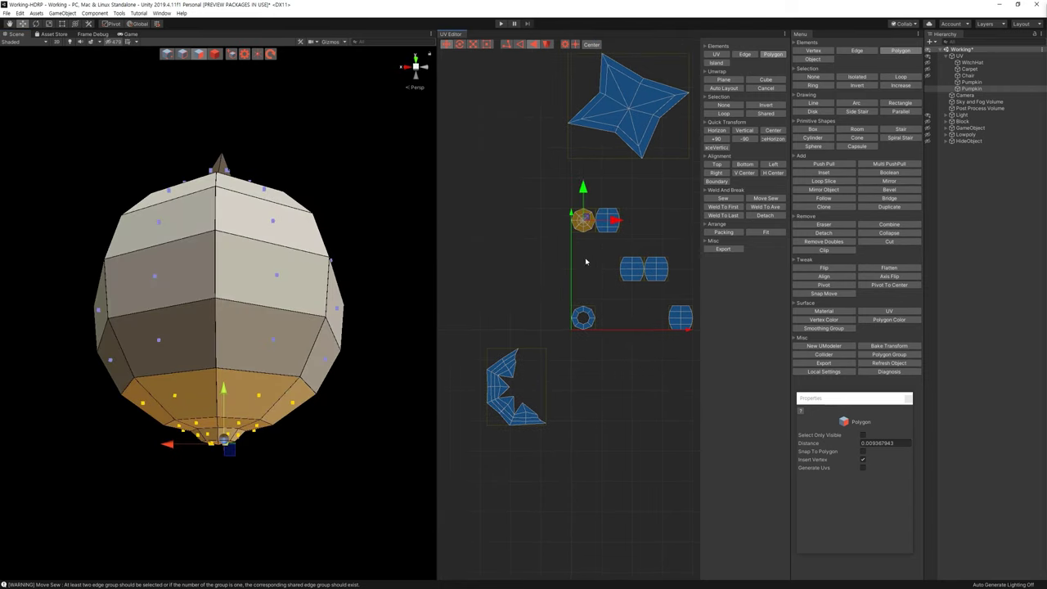
pyautogui.moveTo(594, 230); pyautogui.dragTo(618, 251, button='middle')
pyautogui.press('w')
pyautogui.moveTo(603, 226); pyautogui.dragTo(530, 244)
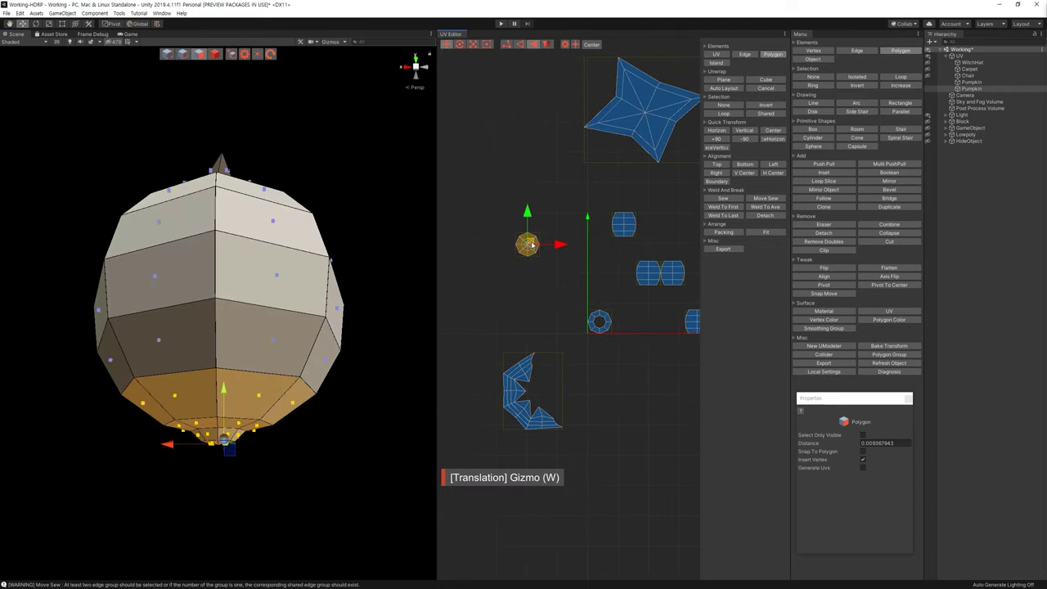
# Step: Select the body UV islands, then keep only one half of the body faces in the Scene view
pyautogui.click(249, 394)
pyautogui.click(449, 313)
pyautogui.moveTo(482, 319); pyautogui.dragTo(535, 233)
pyautogui.click(581, 199)
pyautogui.moveTo(581, 199); pyautogui.dragTo(685, 355)
pyautogui.moveTo(686, 355); pyautogui.dragTo(646, 353, button='middle')
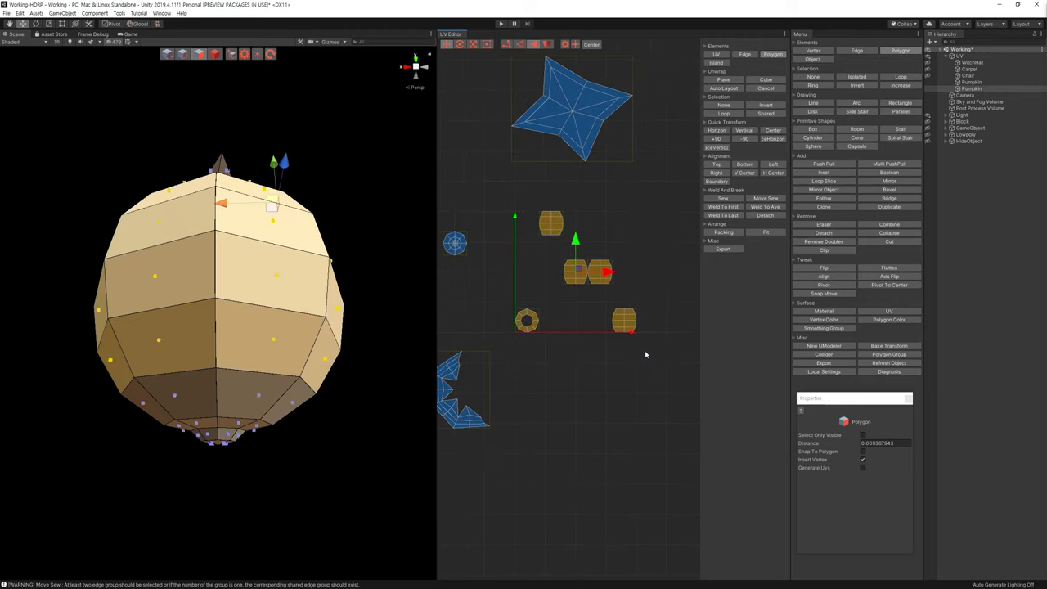
pyautogui.moveTo(670, 363); pyautogui.dragTo(518, 199)
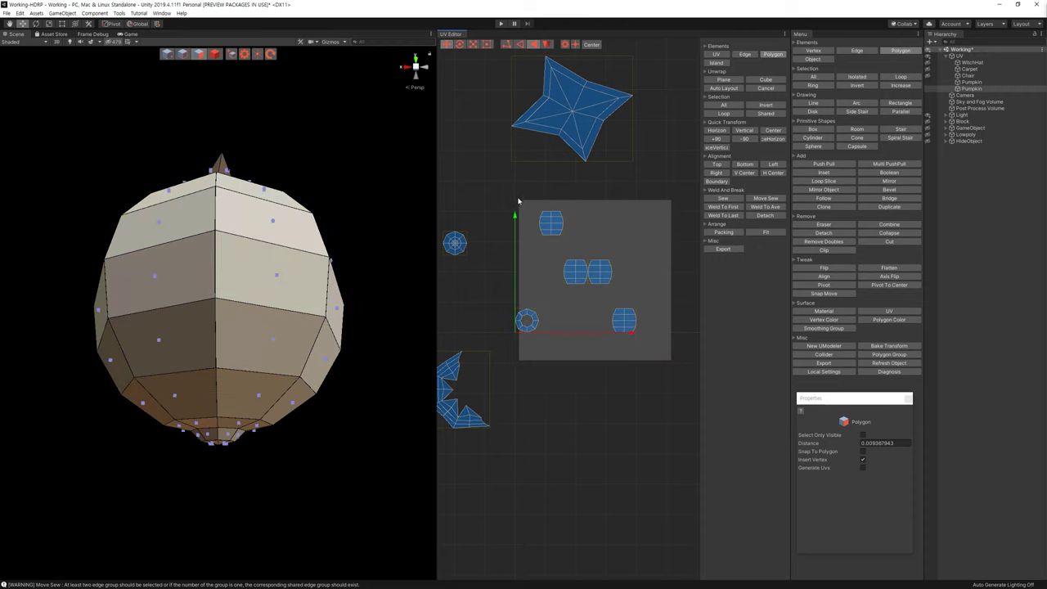
pyautogui.moveTo(414, 226)
pyautogui.keyDown('alt'); pyautogui.mouseDown()
pyautogui.moveTo(395, 335)
pyautogui.moveTo(345, 293)
pyautogui.moveTo(334, 420)
pyautogui.moveTo(377, 238)
pyautogui.moveTo(369, 427)
pyautogui.mouseUp(); pyautogui.keyUp('alt')
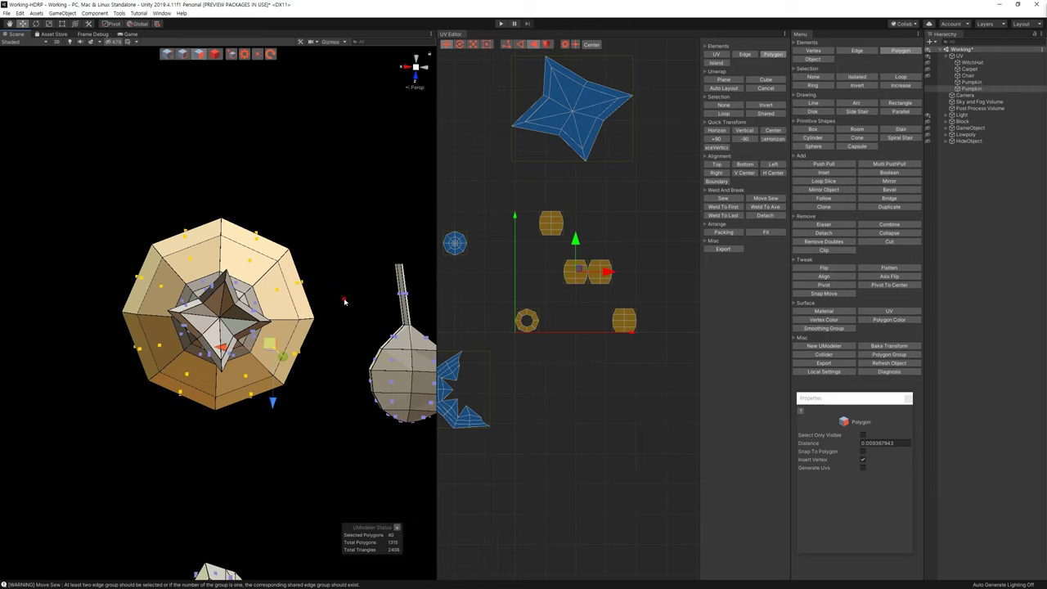
pyautogui.keyDown('ctrl'); pyautogui.moveTo(344, 302); pyautogui.dragTo(103, 136); pyautogui.keyUp('ctrl')
pyautogui.keyDown('alt'); pyautogui.moveTo(328, 289); pyautogui.dragTo(344, 80); pyautogui.keyUp('alt')
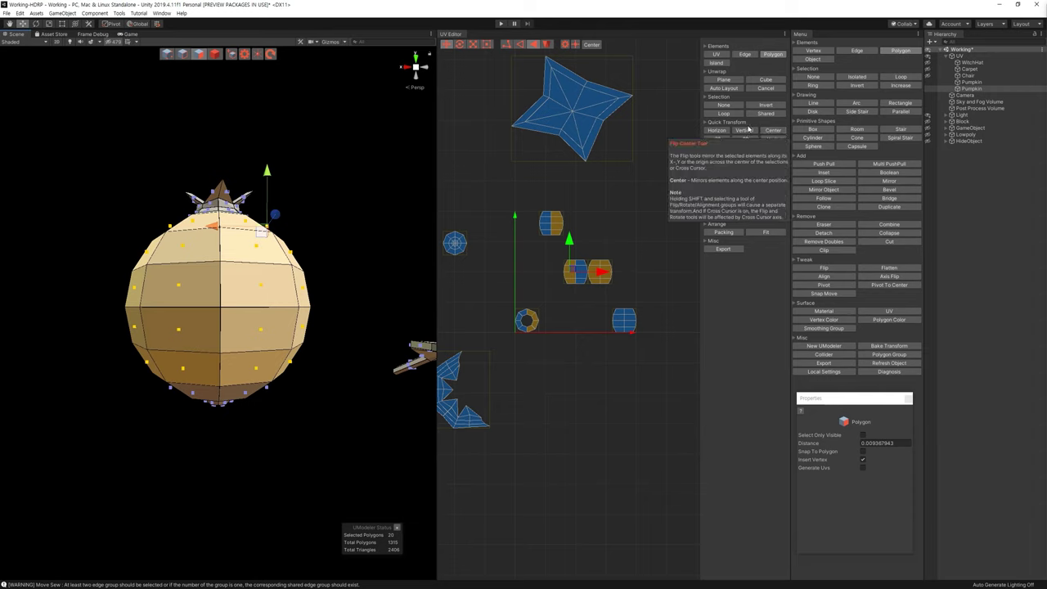
# Step: Plane-unwrap the first body half, move its island below the others and flip it horizontally
pyautogui.click(733, 80)
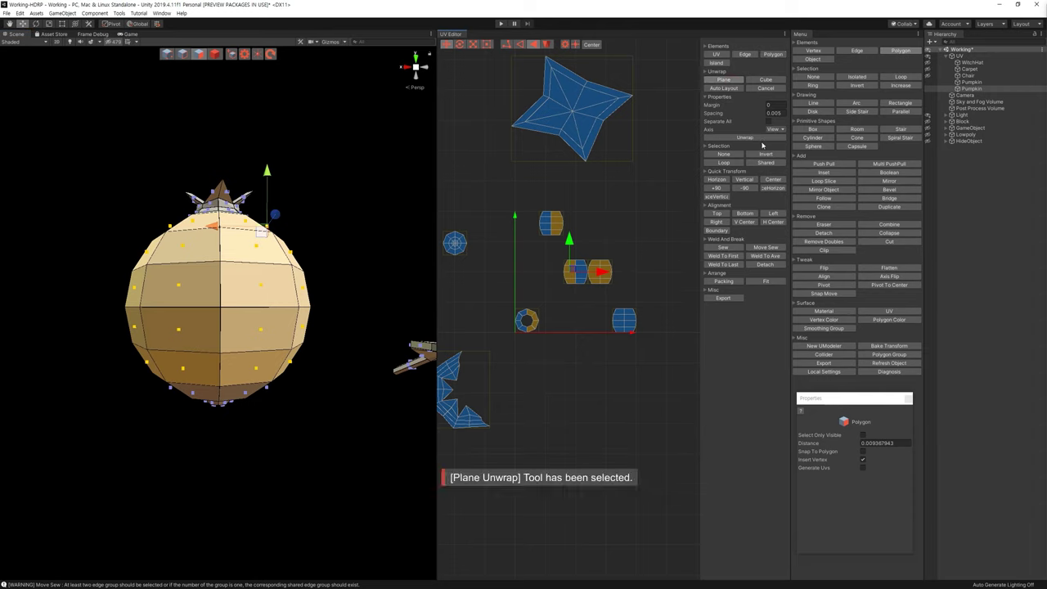
pyautogui.moveTo(582, 271); pyautogui.dragTo(589, 422)
pyautogui.click(601, 378)
pyautogui.click(596, 384)
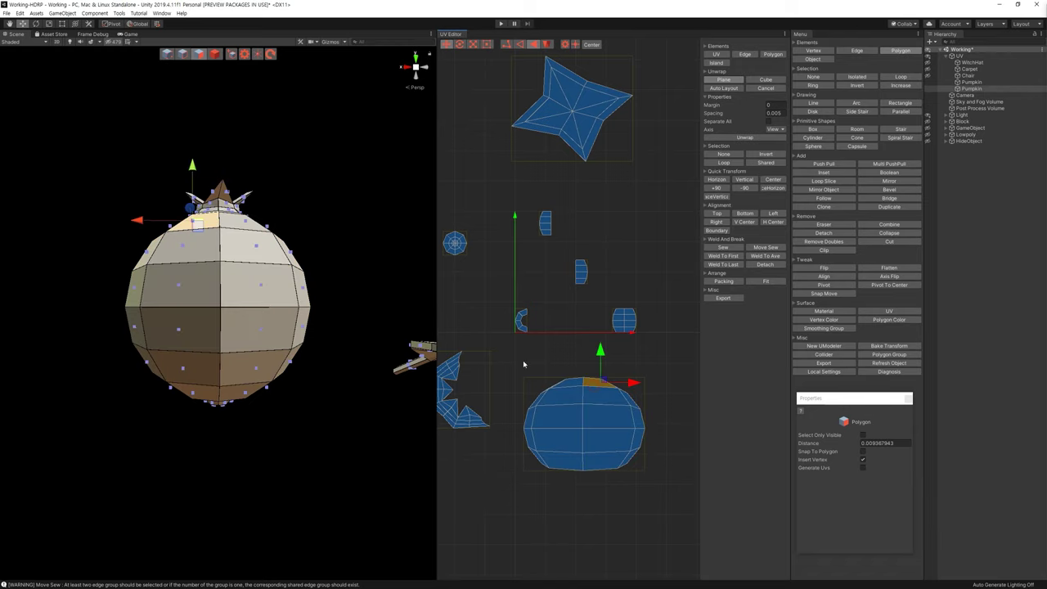
pyautogui.moveTo(513, 370); pyautogui.dragTo(692, 512)
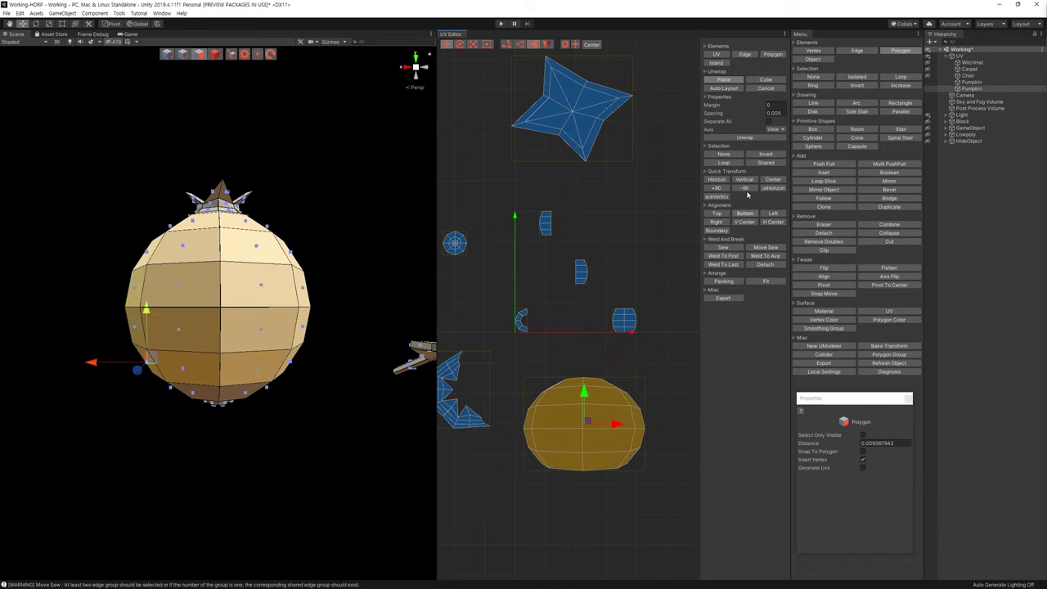
pyautogui.click(721, 182)
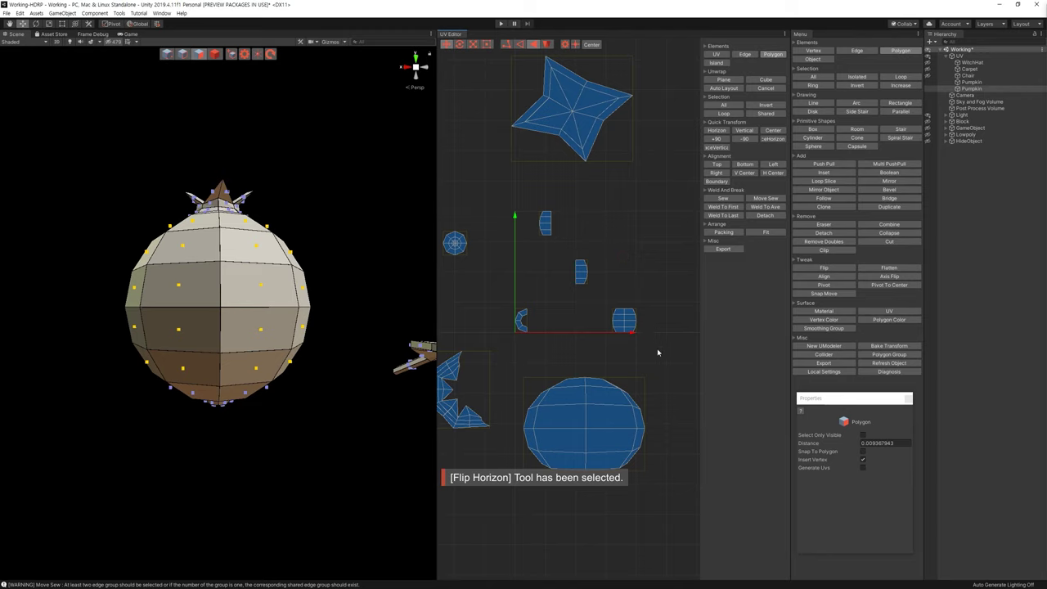
# Step: Plane-unwrap the second body half, flip it horizontally and place it beside the first
pyautogui.moveTo(662, 360); pyautogui.dragTo(494, 174)
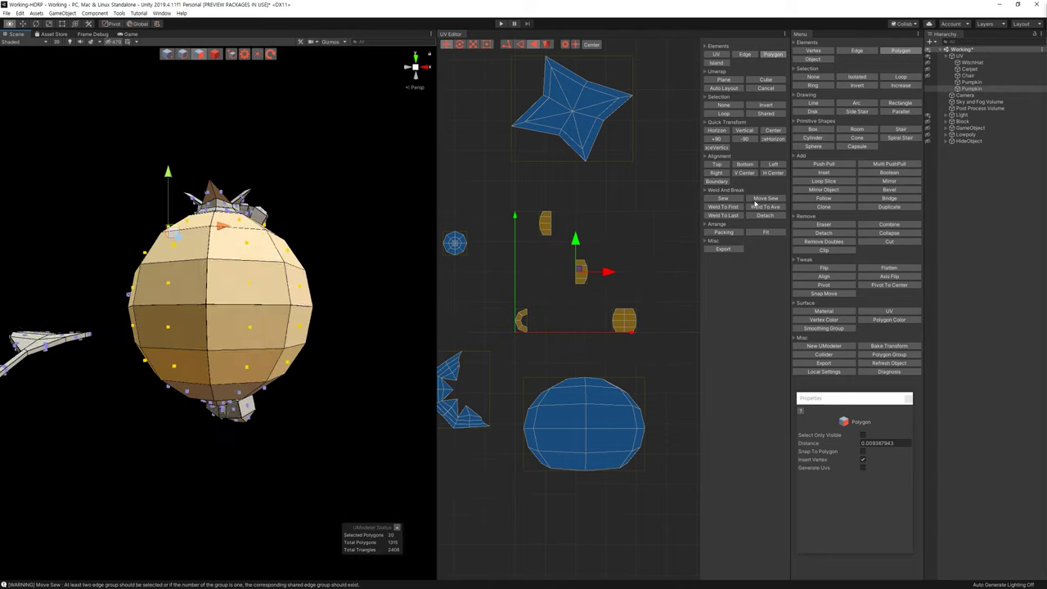
pyautogui.click(723, 79)
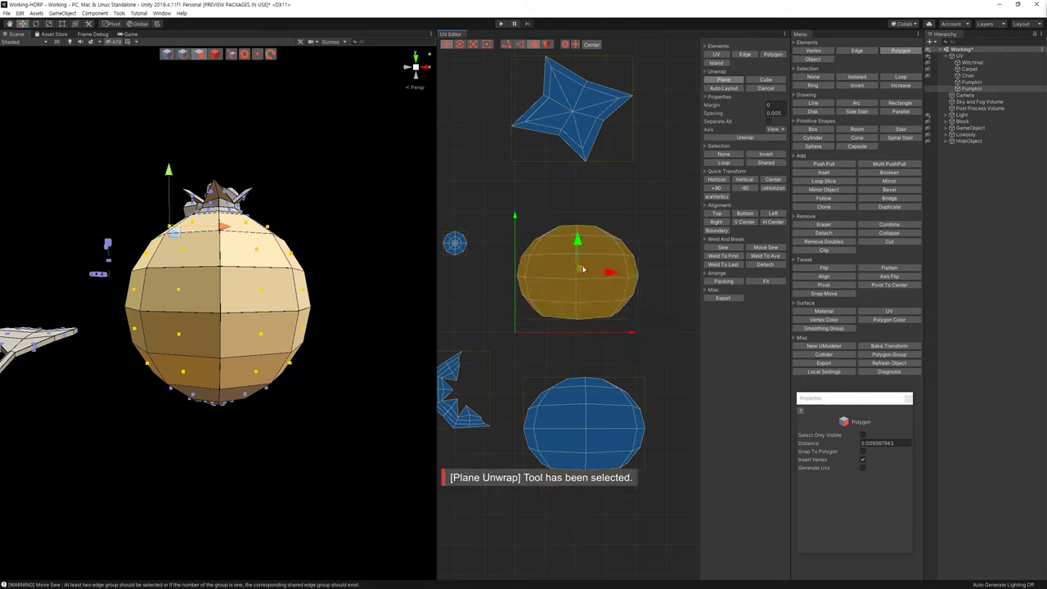
pyautogui.click(594, 232)
pyautogui.moveTo(505, 206); pyautogui.dragTo(646, 325)
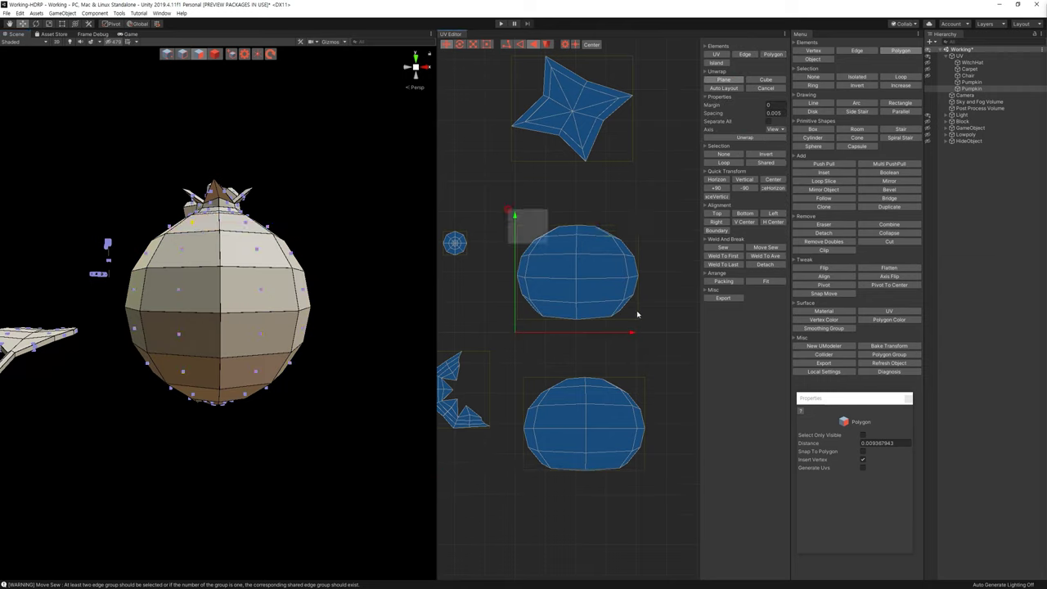
pyautogui.click(725, 180)
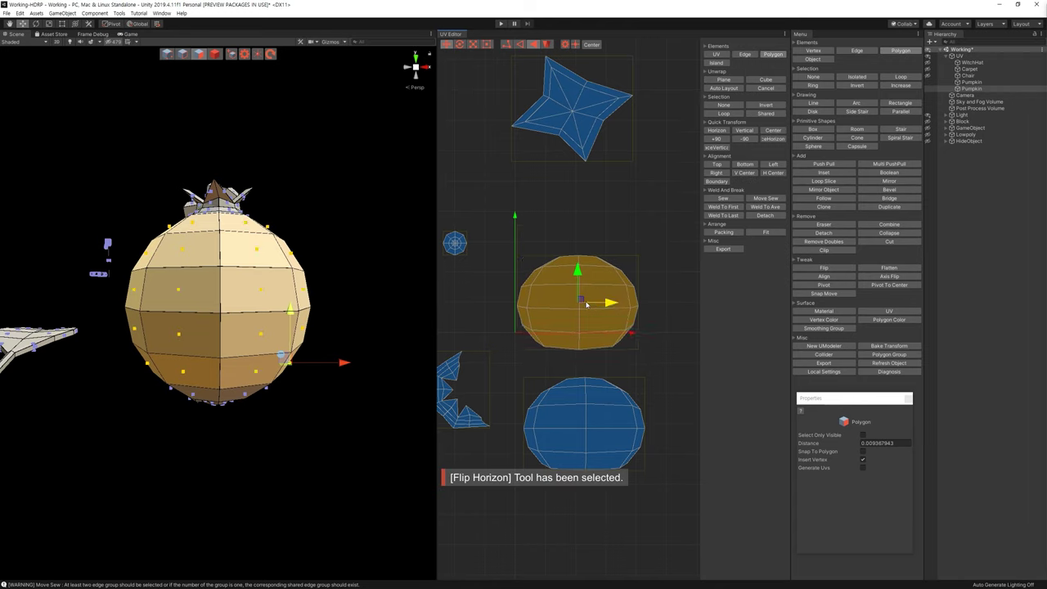
pyautogui.moveTo(586, 304); pyautogui.dragTo(724, 427)
pyautogui.moveTo(588, 378); pyautogui.dragTo(495, 256, button='middle')
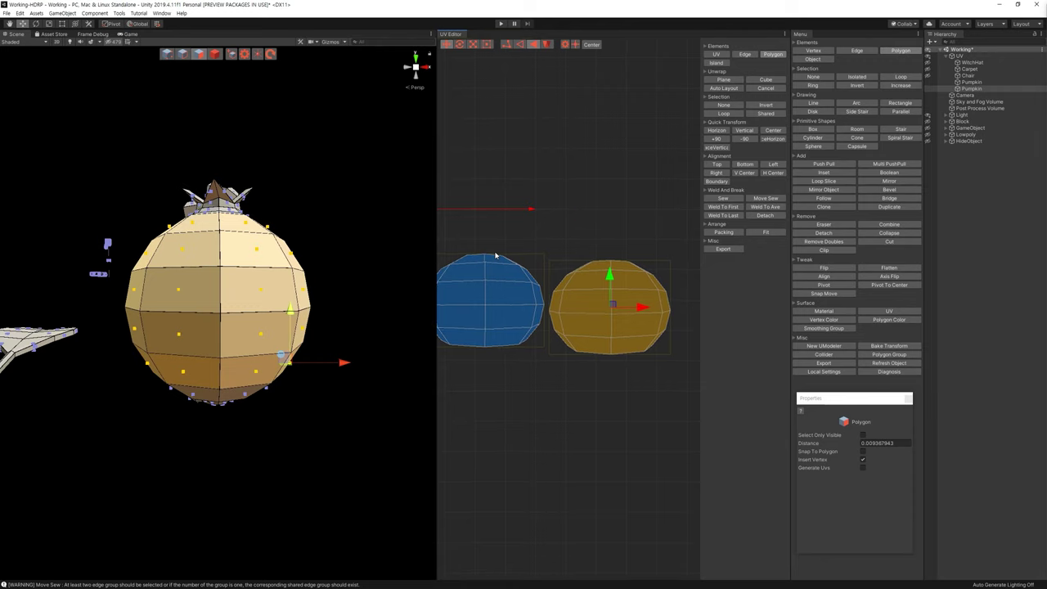
pyautogui.click(568, 254)
pyautogui.click(517, 44)
pyautogui.click(540, 293)
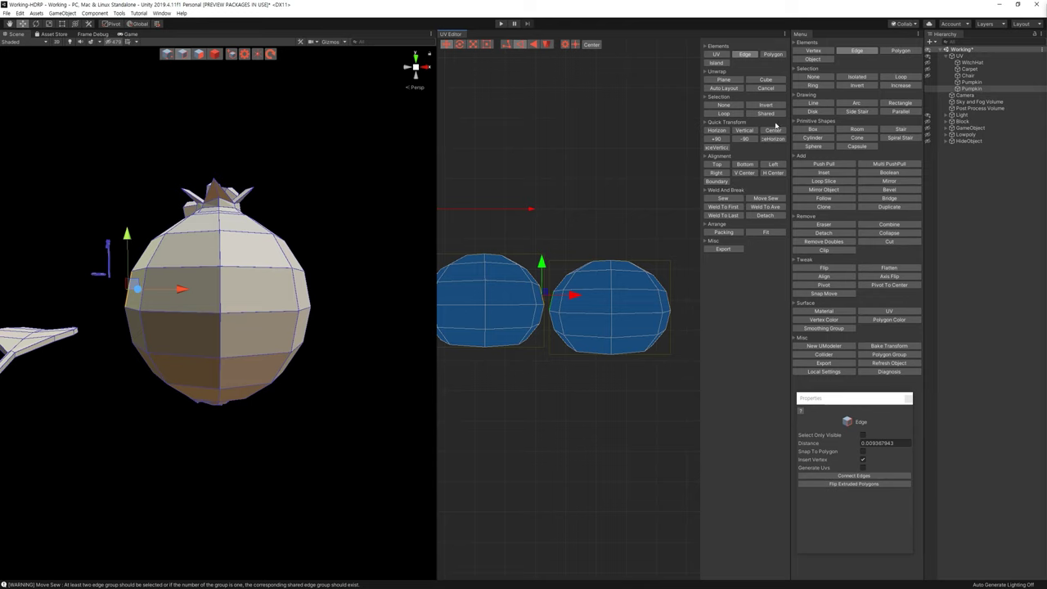
# Step: Select the boundary edge loops where the two body islands face each other
pyautogui.click(723, 113)
pyautogui.click(534, 281)
pyautogui.keyDown('alt'); pyautogui.moveTo(409, 274); pyautogui.dragTo(354, 275); pyautogui.keyUp('alt')
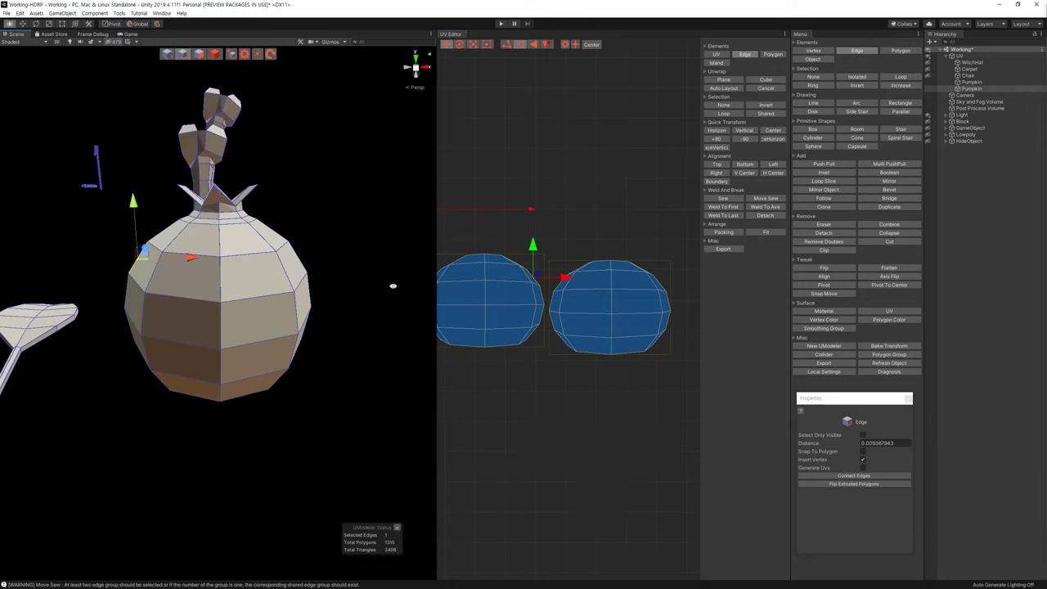
pyautogui.click(541, 323)
pyautogui.click(556, 340)
pyautogui.click(553, 326)
pyautogui.click(548, 296)
pyautogui.click(560, 284)
pyautogui.scroll(1, 532, 307)
pyautogui.moveTo(533, 307); pyautogui.dragTo(556, 338, button='middle')
pyautogui.scroll(1, 572, 274)
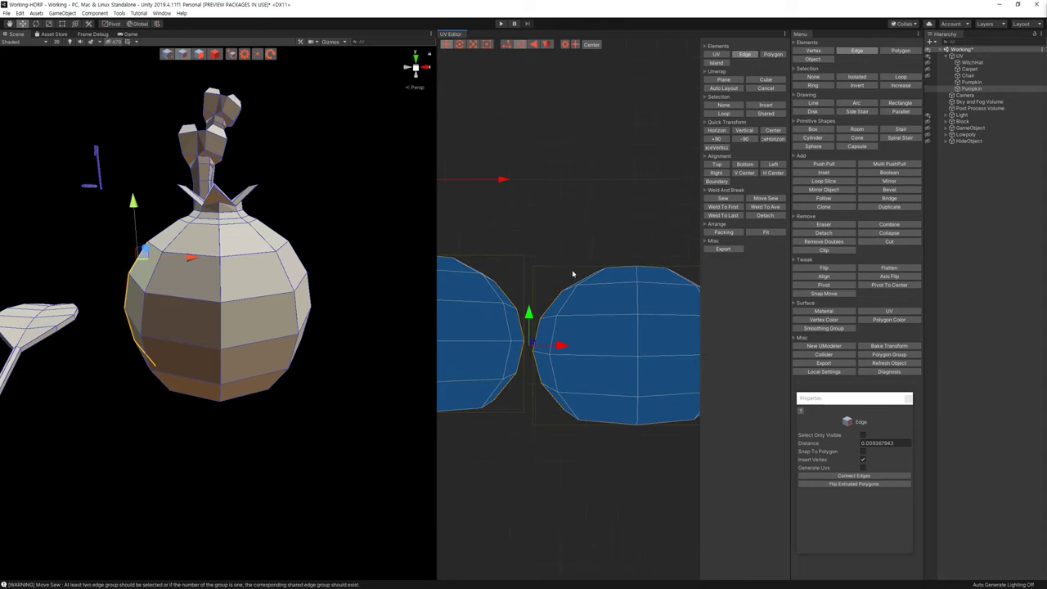
pyautogui.click(564, 288)
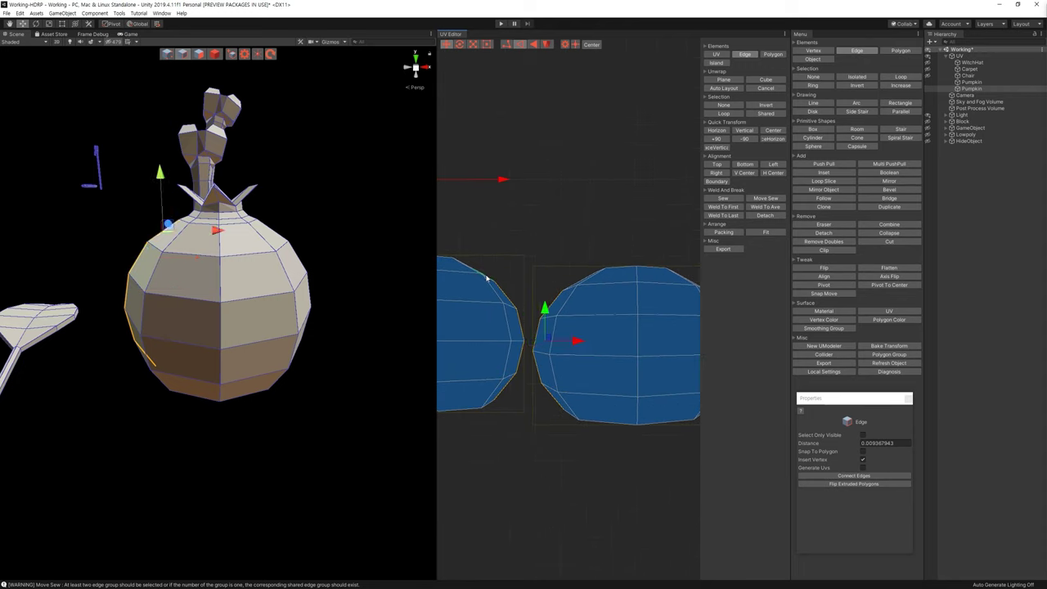
# Step: Scale the facing ends of both body islands flat
pyautogui.press('r')
pyautogui.click(551, 335)
pyautogui.hotkey('ctrl', 'z')
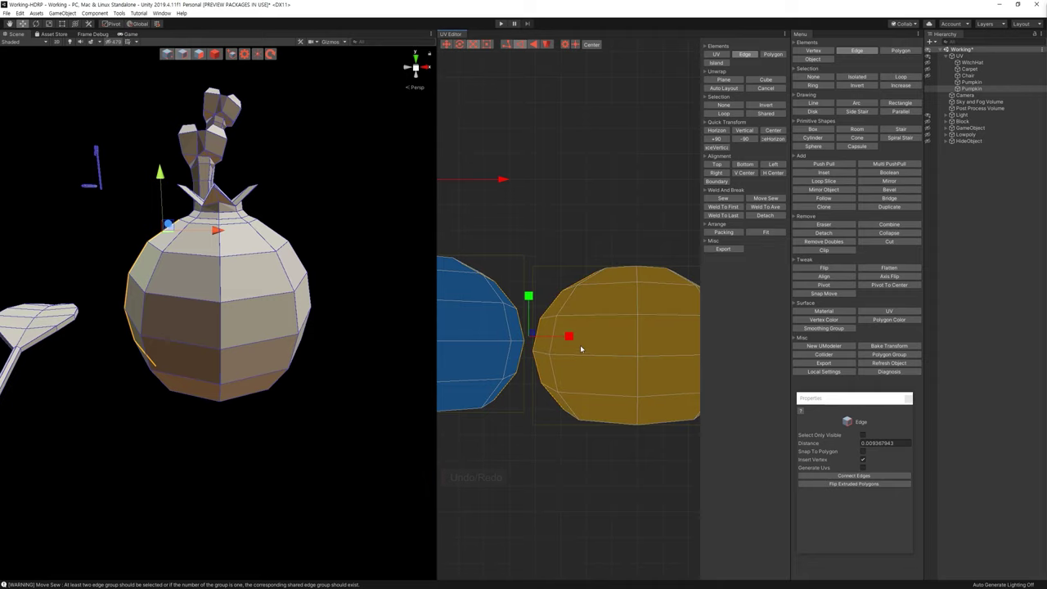
pyautogui.moveTo(569, 337); pyautogui.dragTo(539, 348)
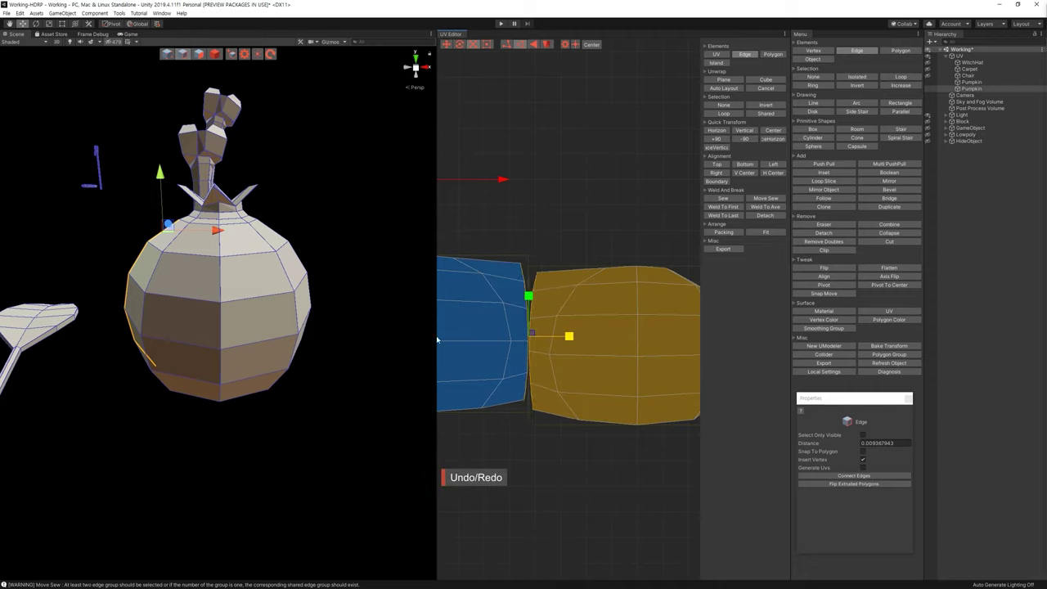
# Step: Select the island's right-end edges, flatten them into a vertical line and push it outward
pyautogui.moveTo(540, 347); pyautogui.dragTo(482, 362, button='middle')
pyautogui.click(640, 327)
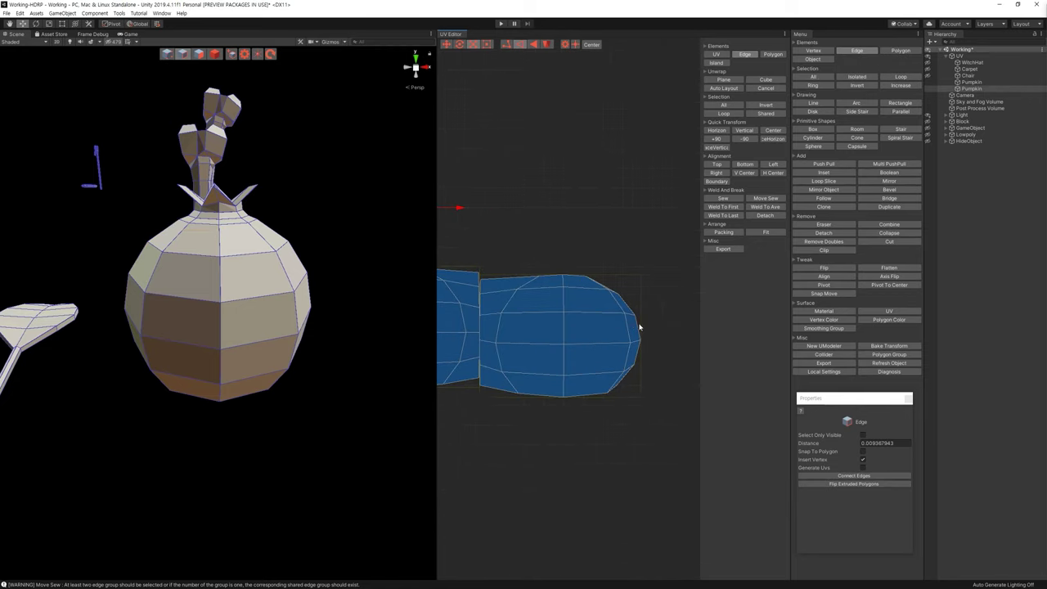
pyautogui.moveTo(456, 247); pyautogui.dragTo(462, 255, button='middle')
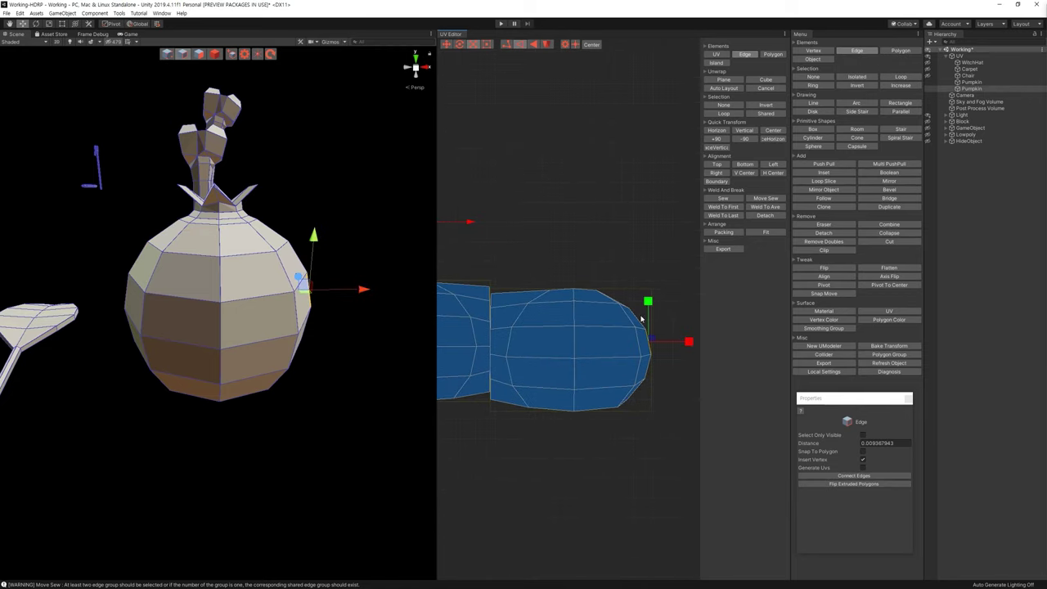
pyautogui.click(642, 332)
pyautogui.click(646, 376)
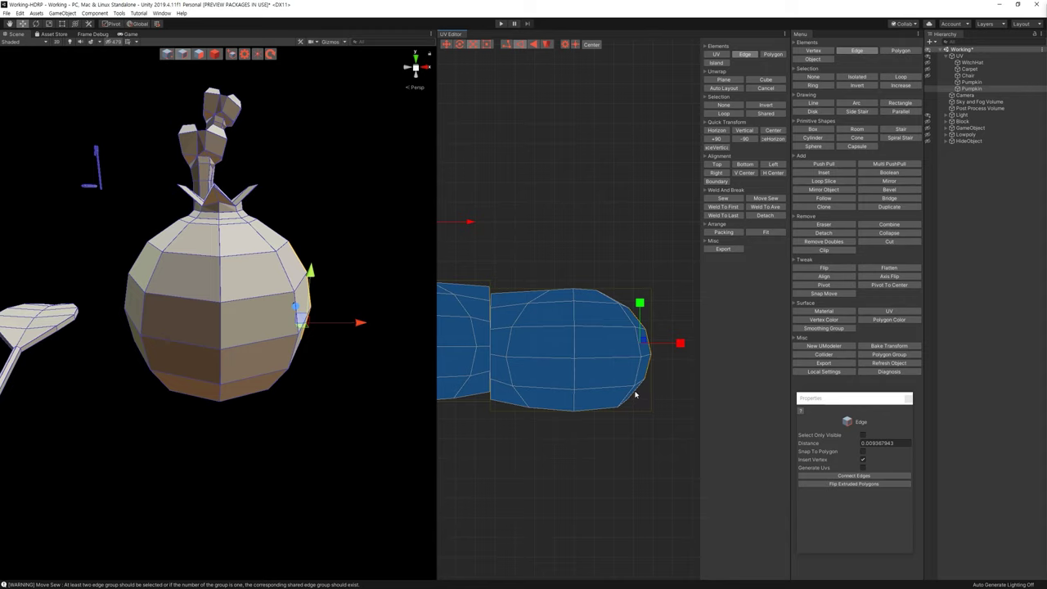
pyautogui.click(636, 395)
pyautogui.scroll(5, 575, 301)
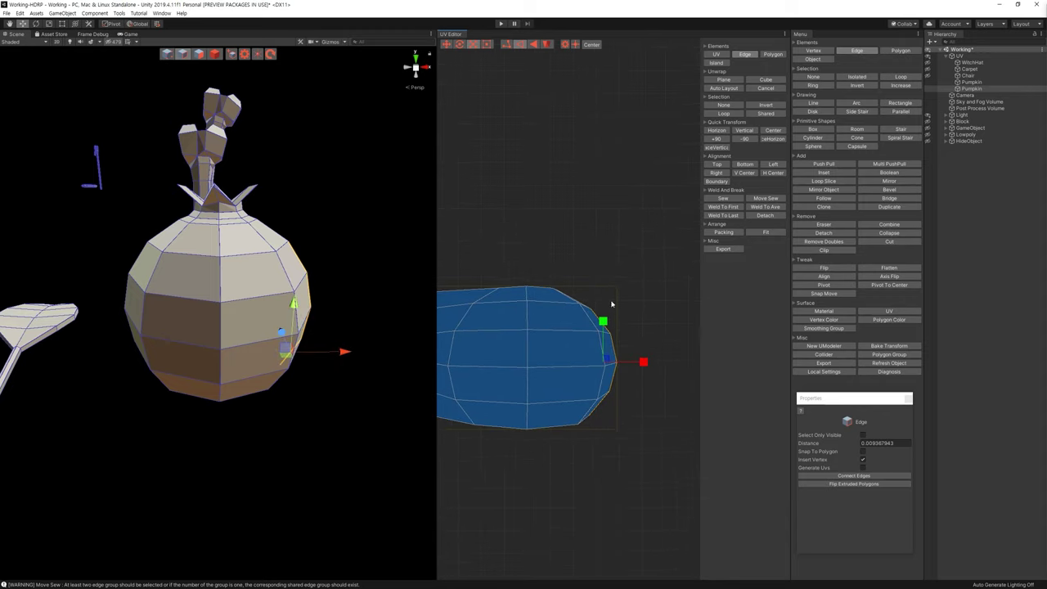
pyautogui.scroll(2, 534, 296)
pyautogui.click(552, 298)
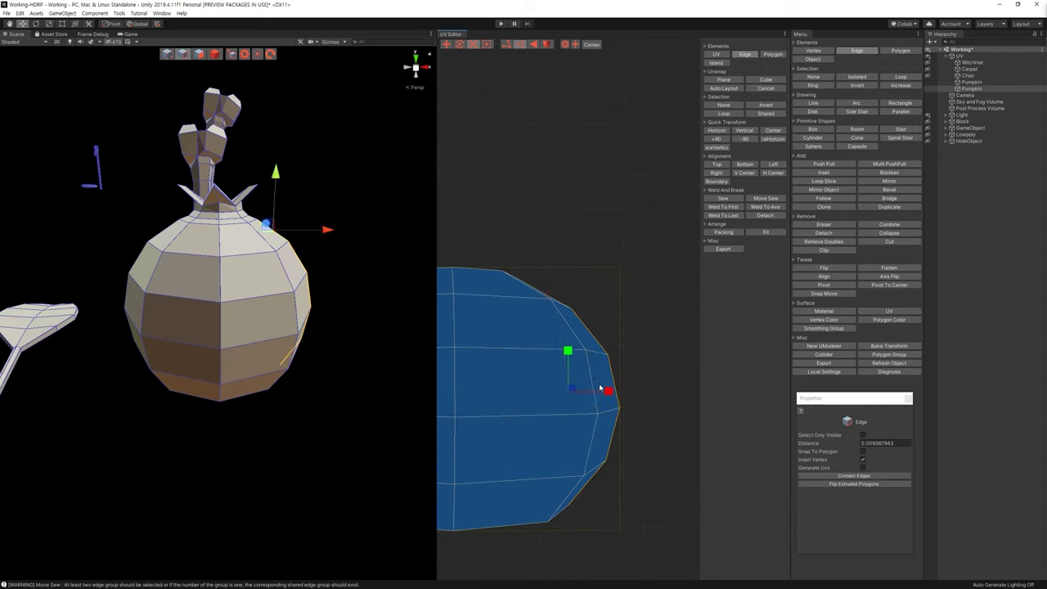
pyautogui.moveTo(610, 392); pyautogui.dragTo(469, 374)
pyautogui.press('w')
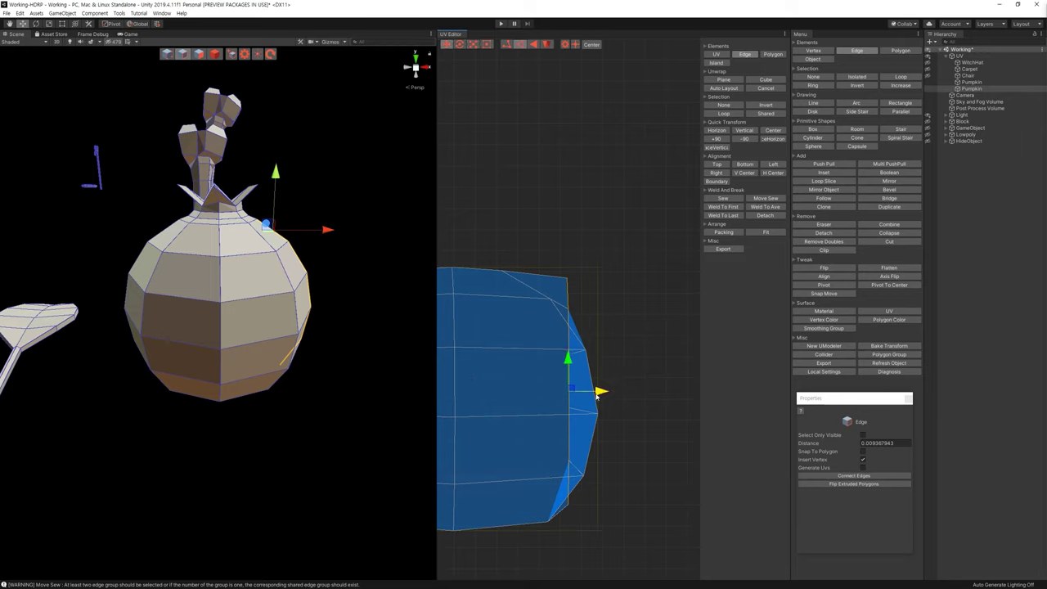
pyautogui.moveTo(627, 397); pyautogui.dragTo(670, 393)
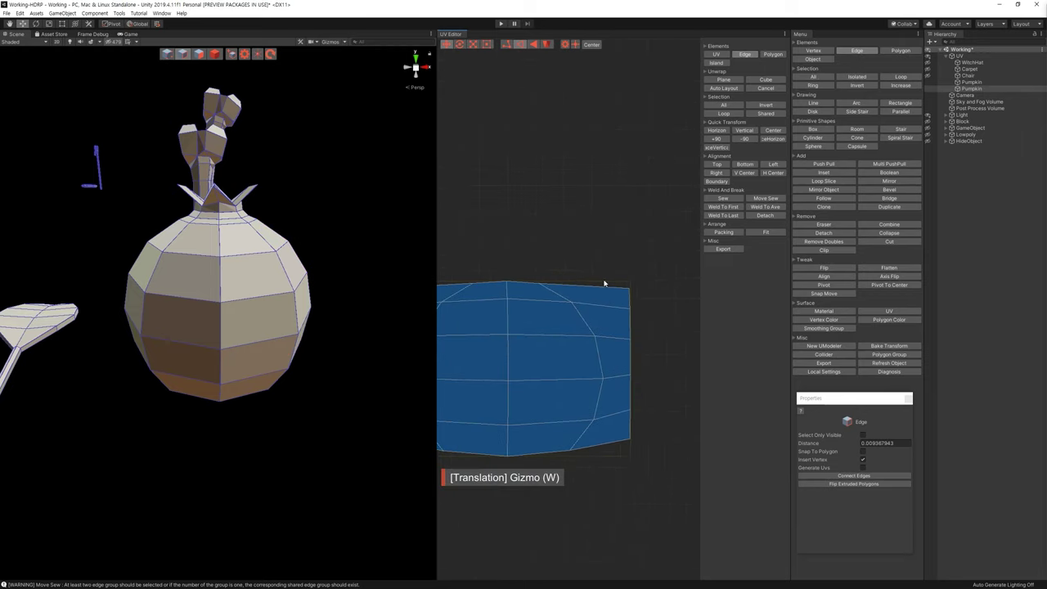
# Step: Select the body island's left-end UV vertices and scale them flat along X into a straight edge
pyautogui.click(514, 341)
pyautogui.click(528, 398)
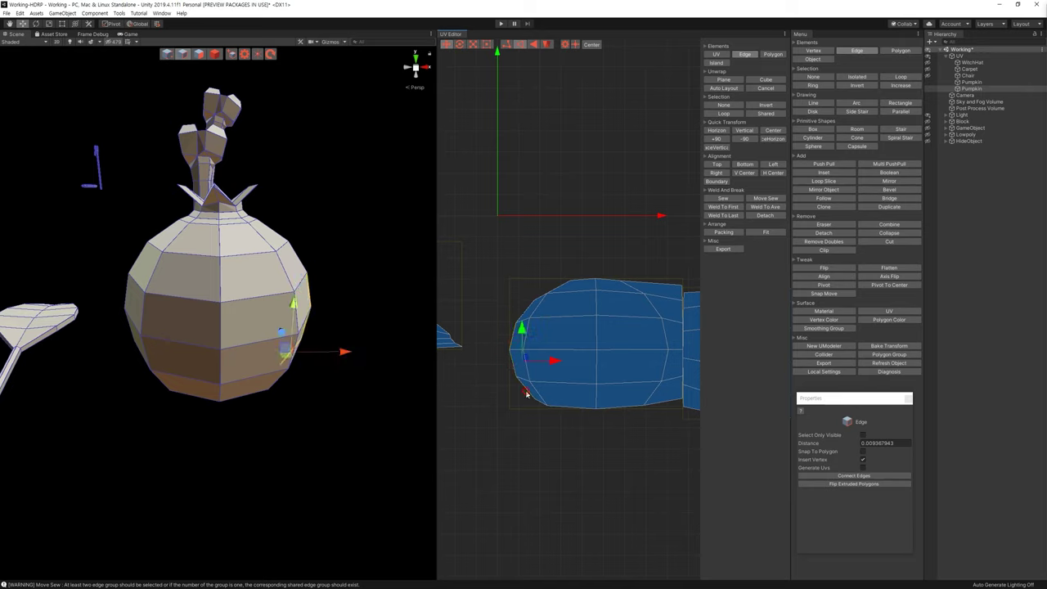
pyautogui.click(564, 327)
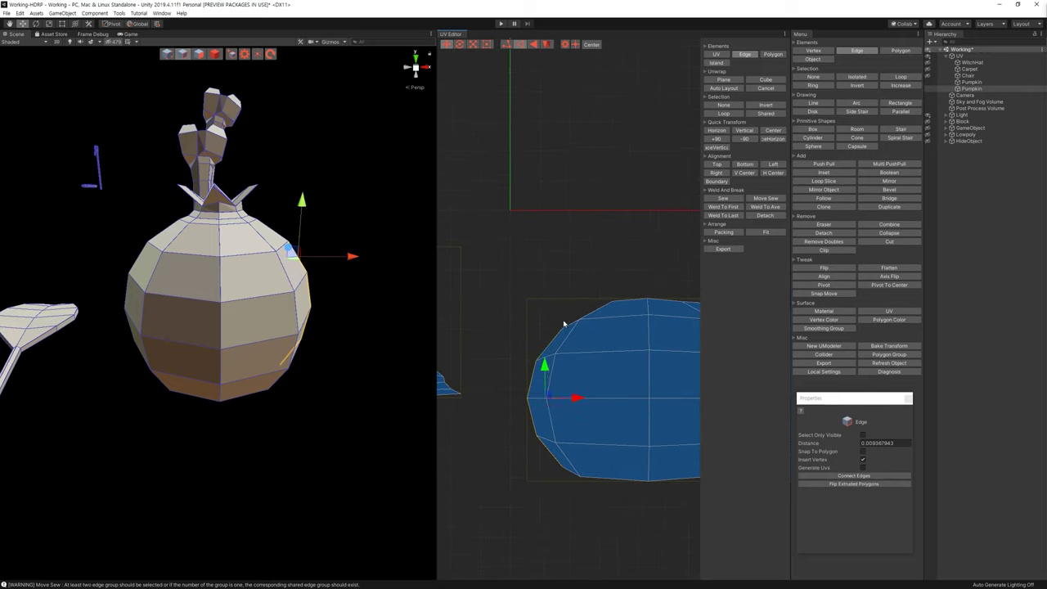
pyautogui.scroll(5, 563, 323)
pyautogui.scroll(1, 562, 321)
pyautogui.click(525, 334)
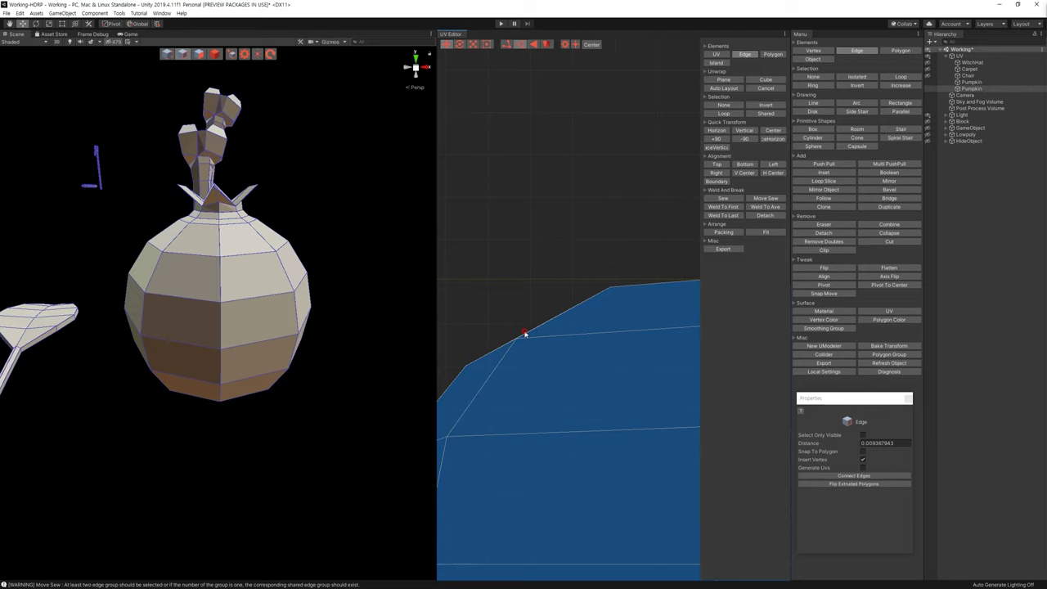
pyautogui.moveTo(524, 337); pyautogui.dragTo(514, 323)
pyautogui.scroll(-4, 495, 368)
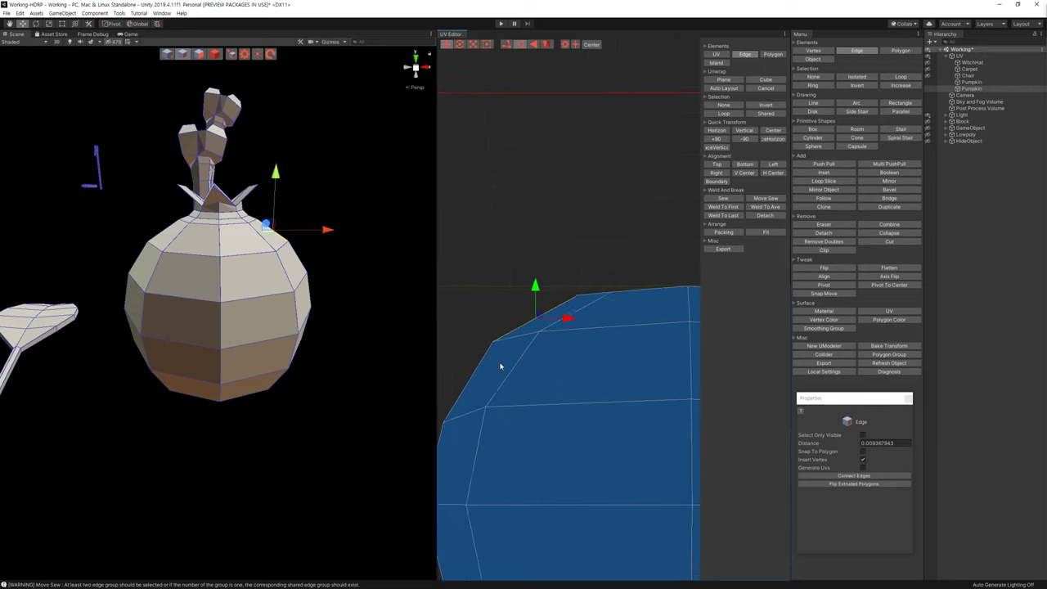
pyautogui.keyDown('shift'); pyautogui.click(498, 378); pyautogui.keyUp('shift')
pyautogui.keyDown('shift'); pyautogui.click(506, 469); pyautogui.keyUp('shift')
pyautogui.keyDown('shift'); pyautogui.click(539, 509); pyautogui.keyUp('shift')
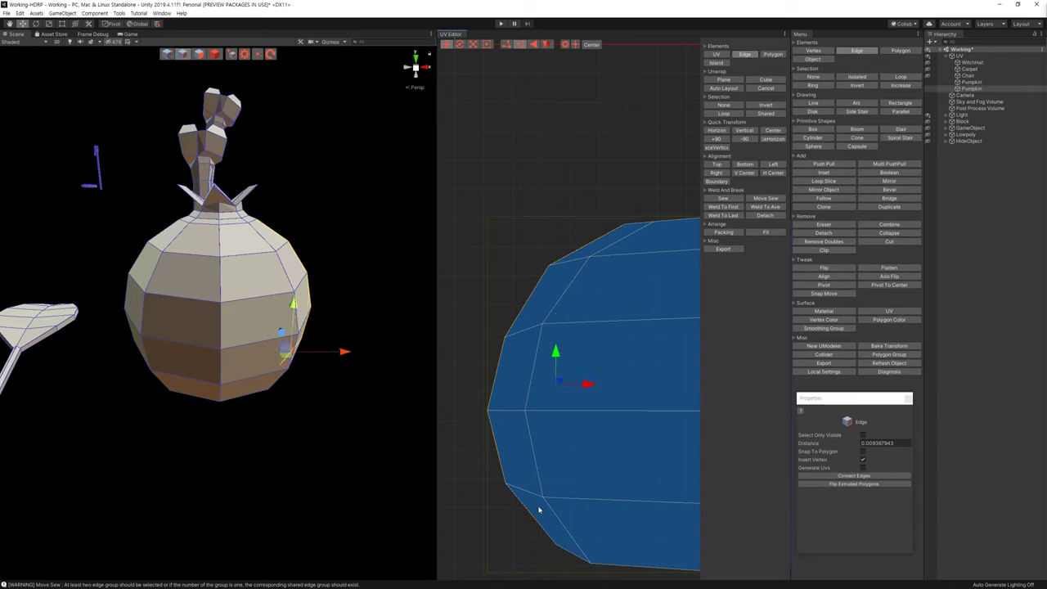
pyautogui.press('r')
pyautogui.moveTo(599, 377); pyautogui.dragTo(501, 378)
# Step: In Island mode, move the body islands down beneath the star and circle islands
pyautogui.press('w')
pyautogui.scroll(-2, 519, 374)
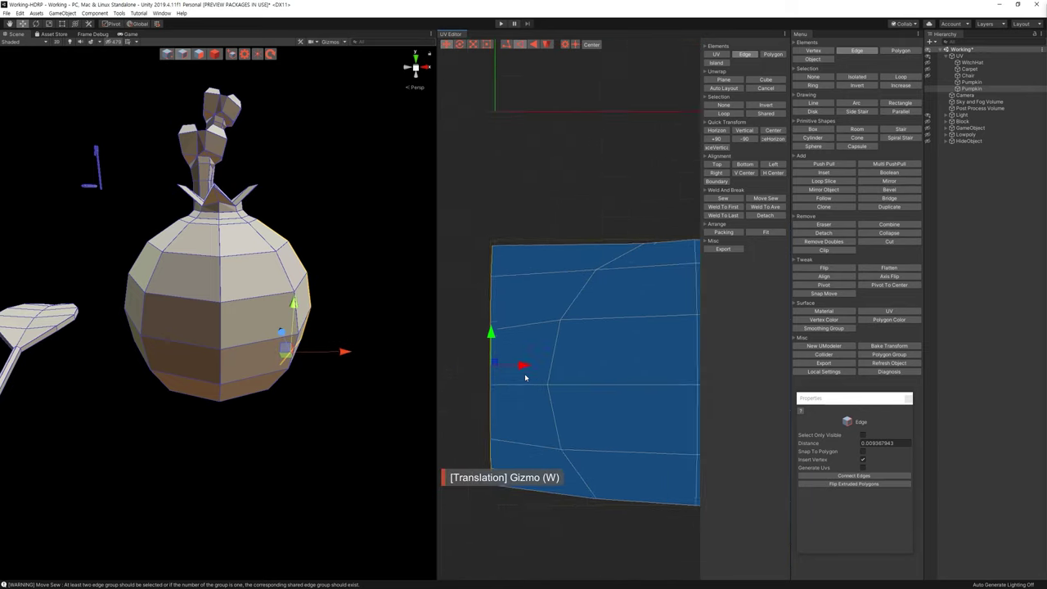
pyautogui.scroll(-2, 527, 376)
pyautogui.scroll(-2, 527, 373)
pyautogui.scroll(1, 539, 360)
pyautogui.scroll(-2, 557, 340)
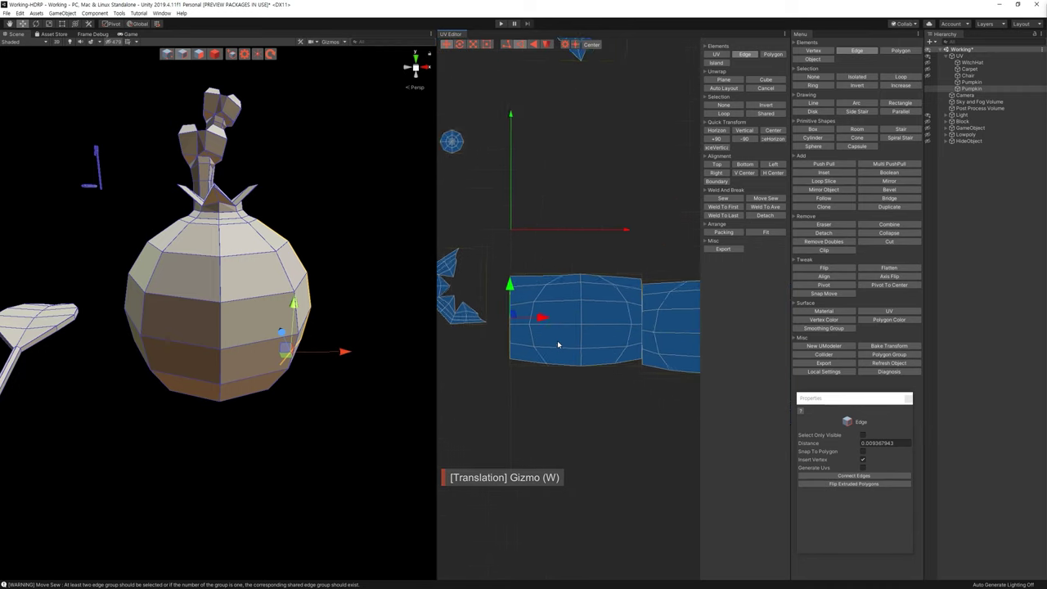
pyautogui.press('4')
pyautogui.scroll(1, 580, 316)
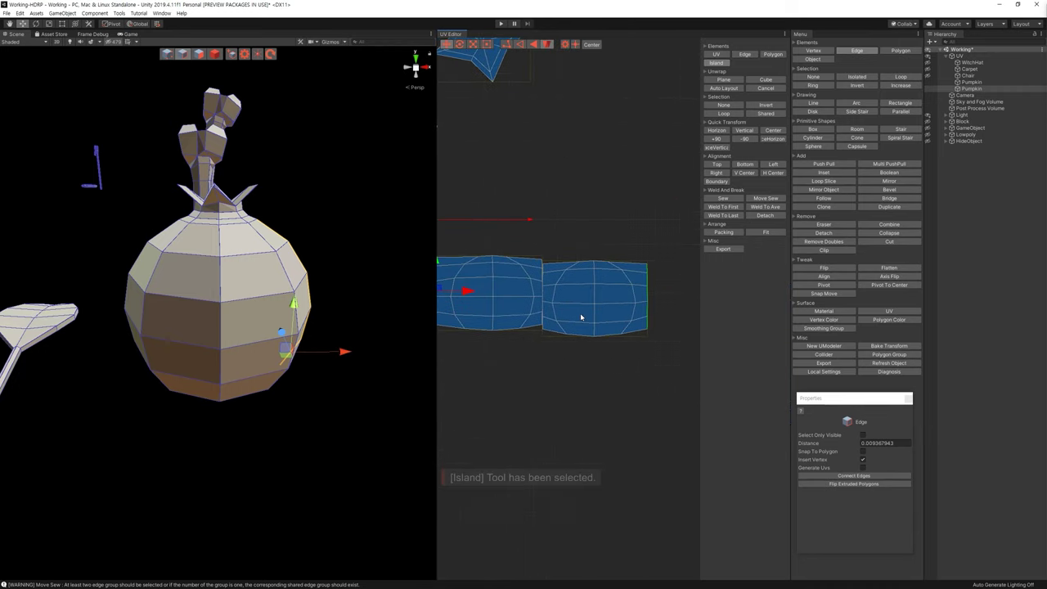
pyautogui.scroll(-1, 572, 303)
pyautogui.scroll(-2, 552, 278)
pyautogui.scroll(-1, 552, 278)
pyautogui.click(609, 304)
pyautogui.moveTo(610, 304); pyautogui.dragTo(610, 372)
pyautogui.press('3')
pyautogui.moveTo(609, 372); pyautogui.dragTo(608, 304, button='middle')
# Step: In UV vertex mode, weld the first seam vertex pairs with Weld To Ave
pyautogui.scroll(1, 607, 304)
pyautogui.click(606, 306)
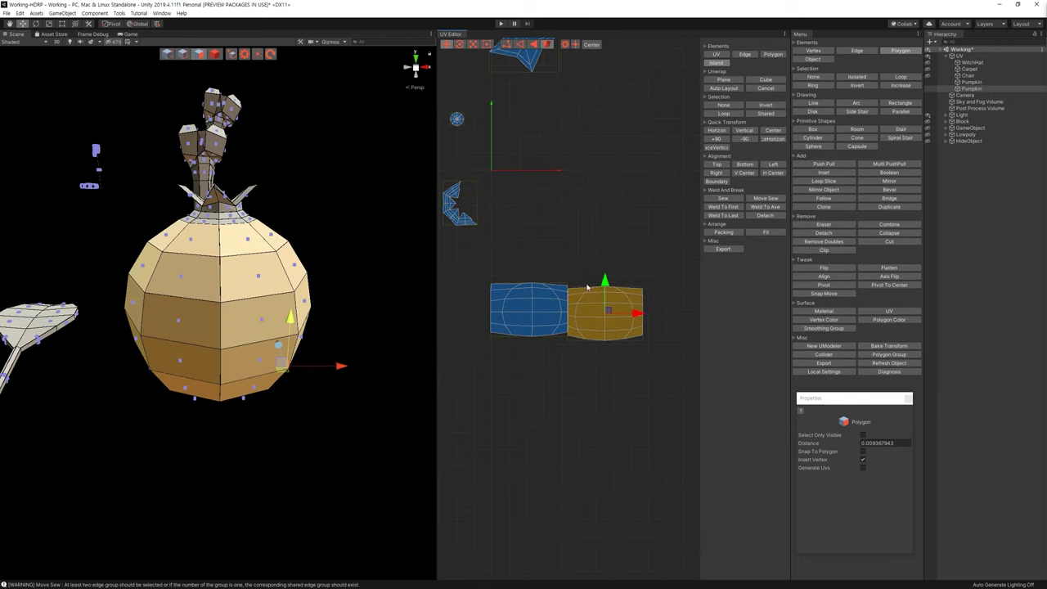
pyautogui.click(567, 281)
pyautogui.scroll(1, 574, 282)
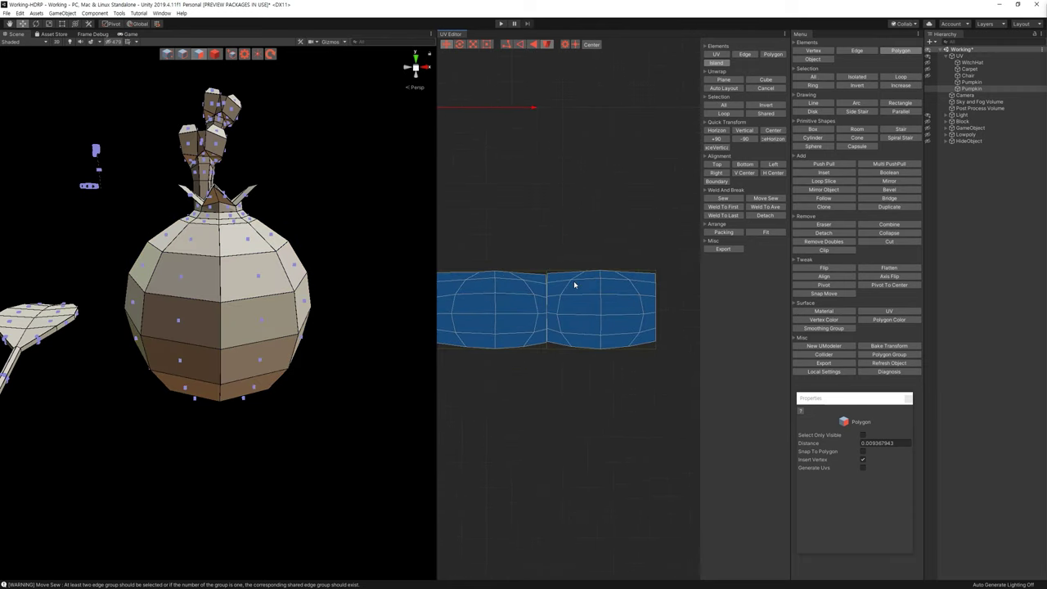
pyautogui.scroll(1, 564, 253)
pyautogui.press('1')
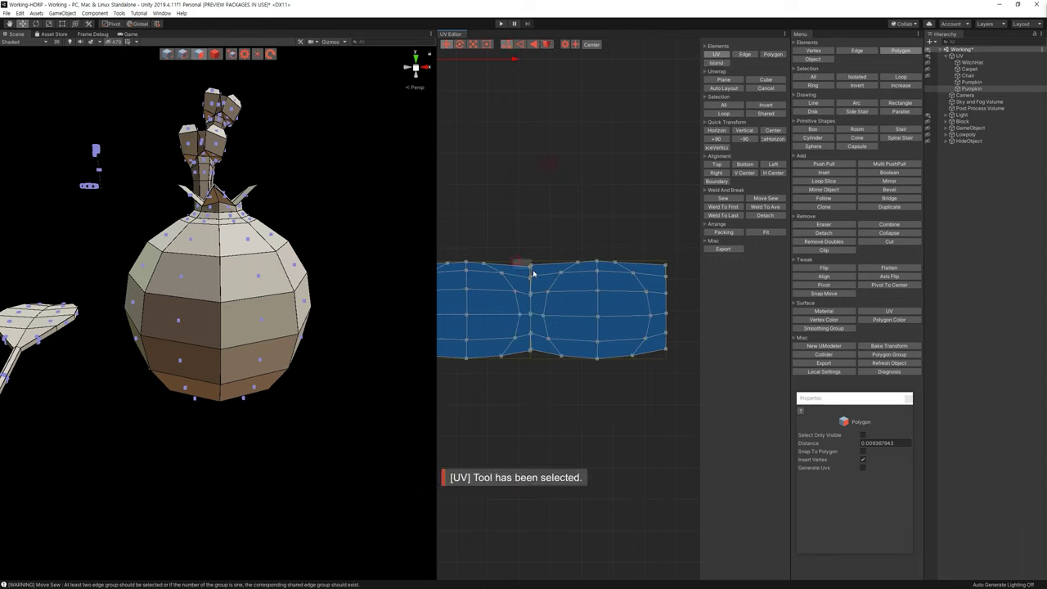
pyautogui.click(530, 266)
pyautogui.click(766, 206)
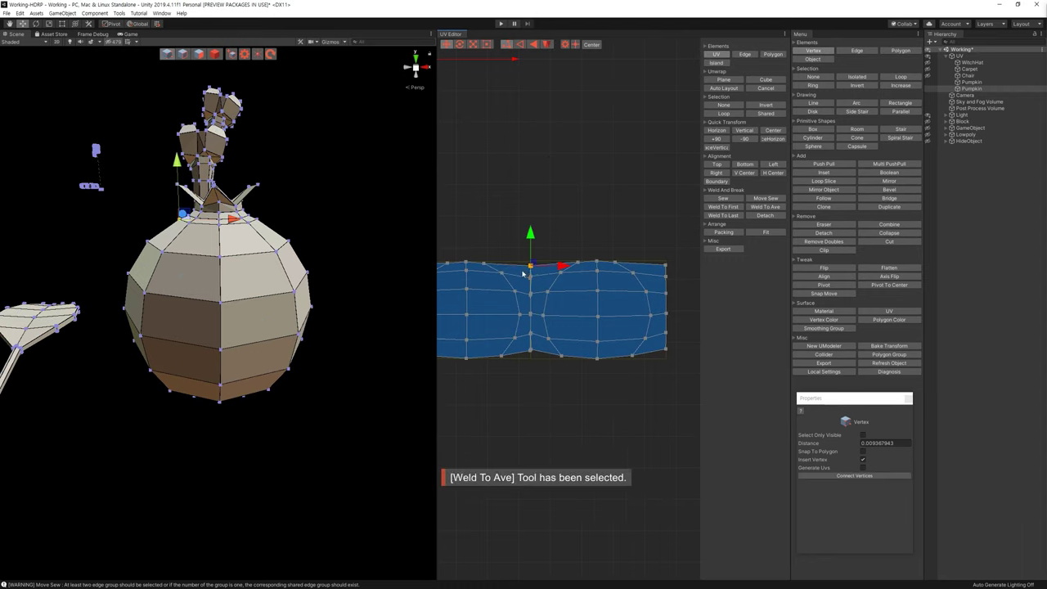
pyautogui.click(767, 207)
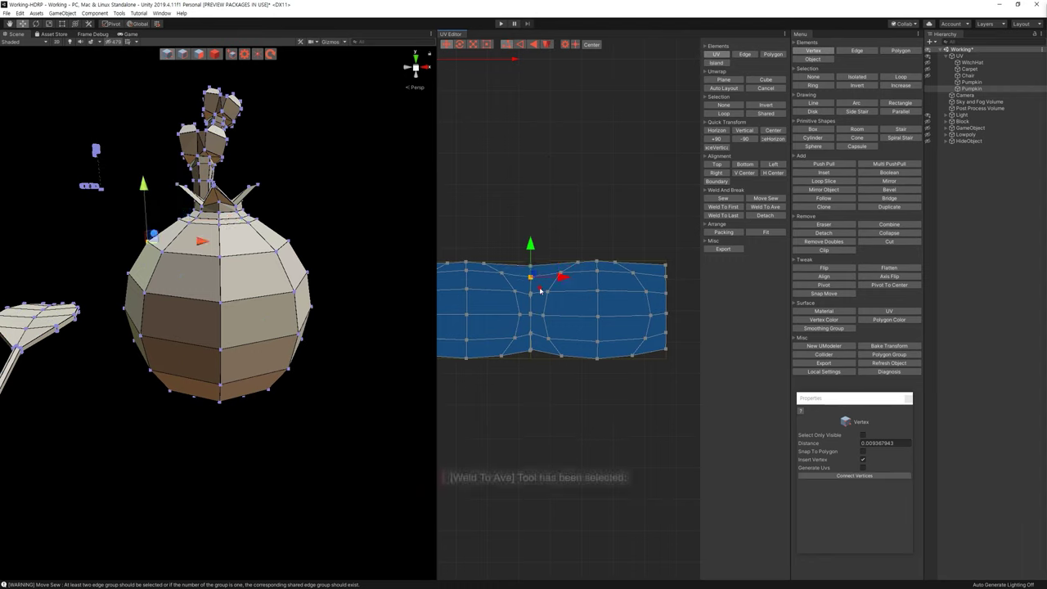
pyautogui.click(765, 208)
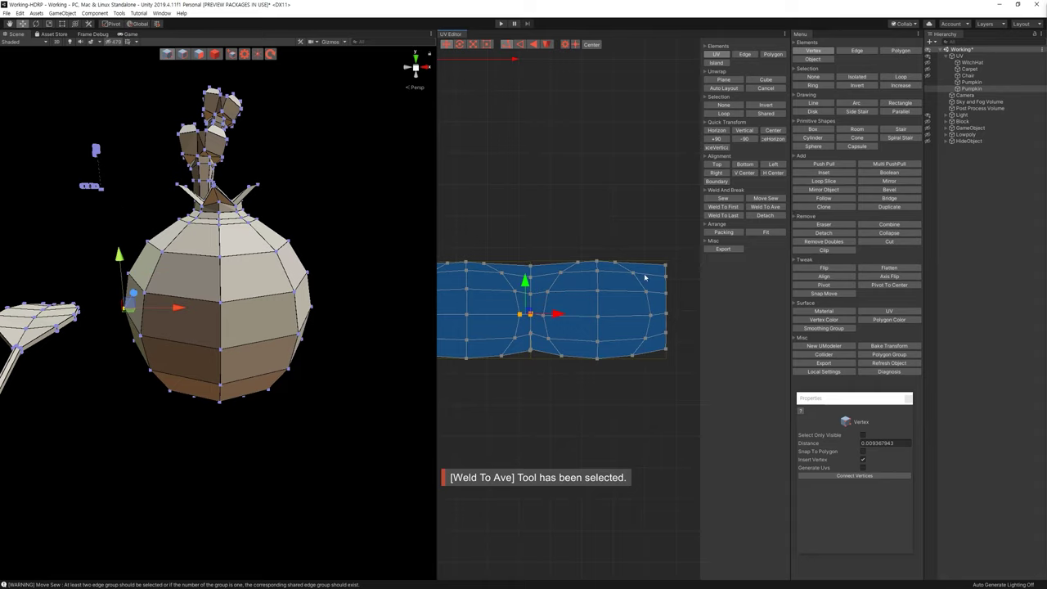
# Step: Weld the remaining seam vertex pairs so both halves share one middle seam
pyautogui.click(532, 311)
pyautogui.click(759, 209)
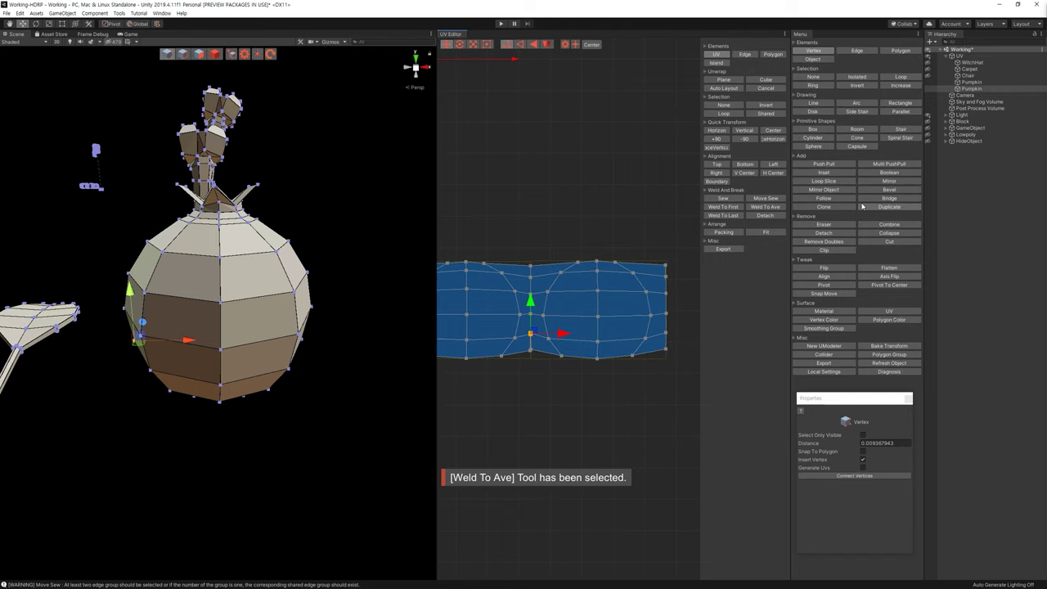
pyautogui.click(777, 209)
pyautogui.moveTo(524, 352); pyautogui.dragTo(543, 366)
pyautogui.click(766, 206)
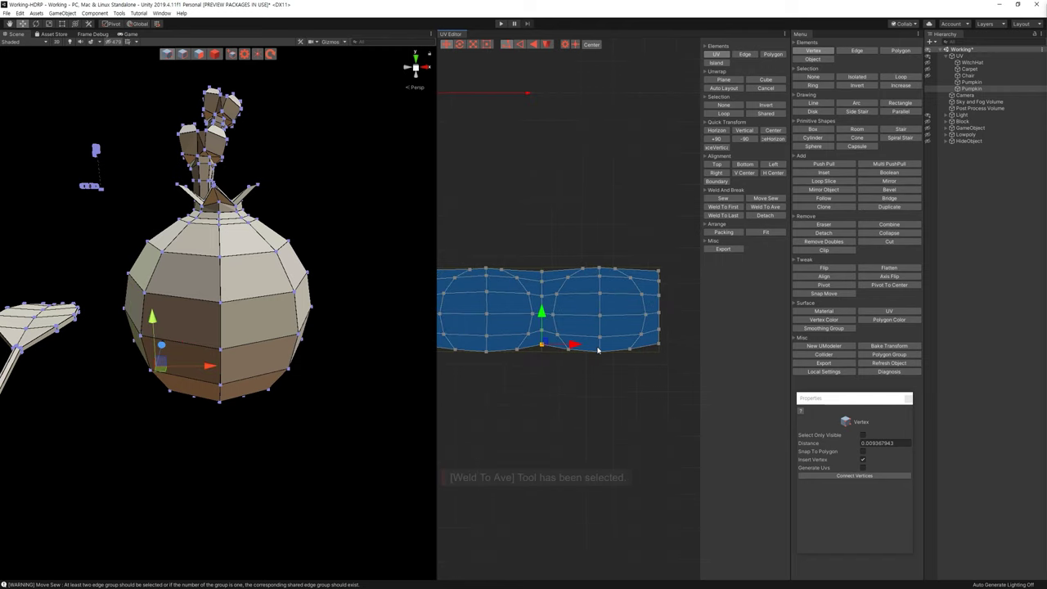
# Step: Box-select the strip's left-edge vertices and its top row
pyautogui.click(455, 247)
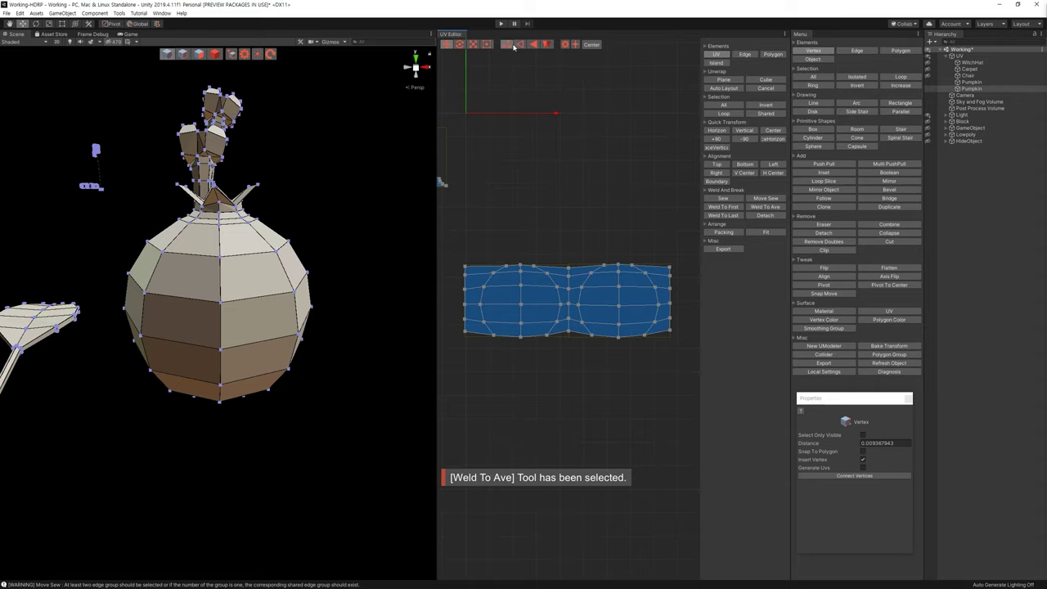
pyautogui.moveTo(457, 245); pyautogui.dragTo(476, 354)
pyautogui.moveTo(453, 236); pyautogui.dragTo(688, 269)
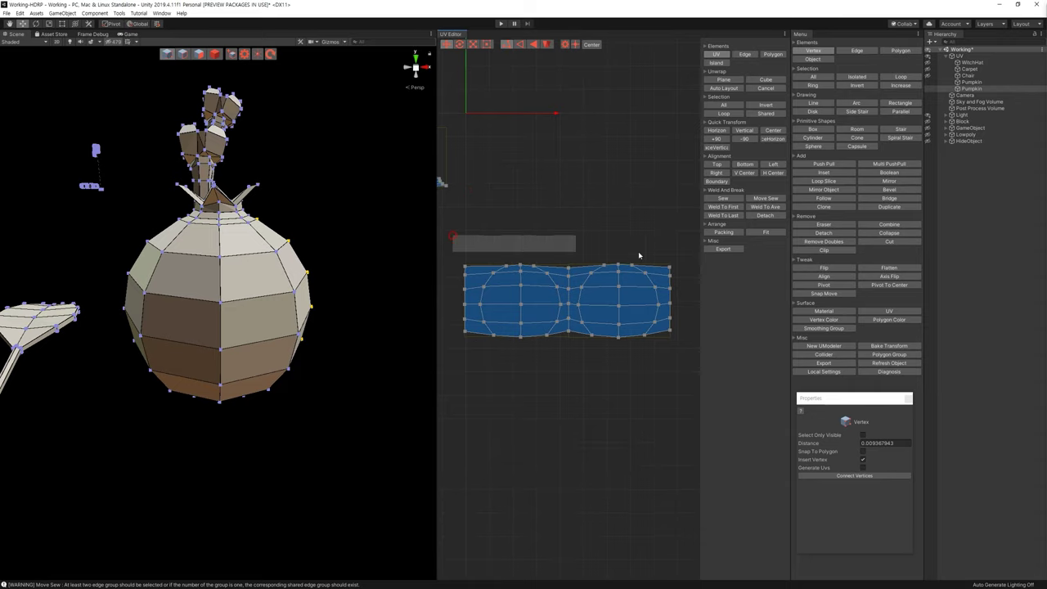
# Step: Select the strip's bottom row and right edge, undoing an accidental stretch of the bottom vertex
pyautogui.press('r')
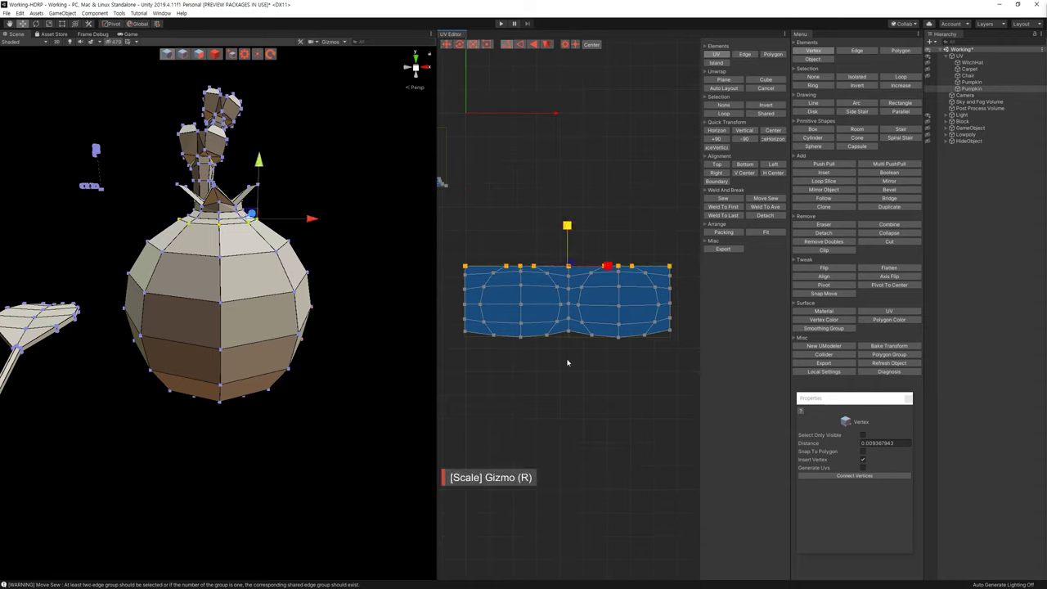
pyautogui.moveTo(691, 379); pyautogui.dragTo(450, 330)
pyautogui.moveTo(568, 336); pyautogui.dragTo(571, 379)
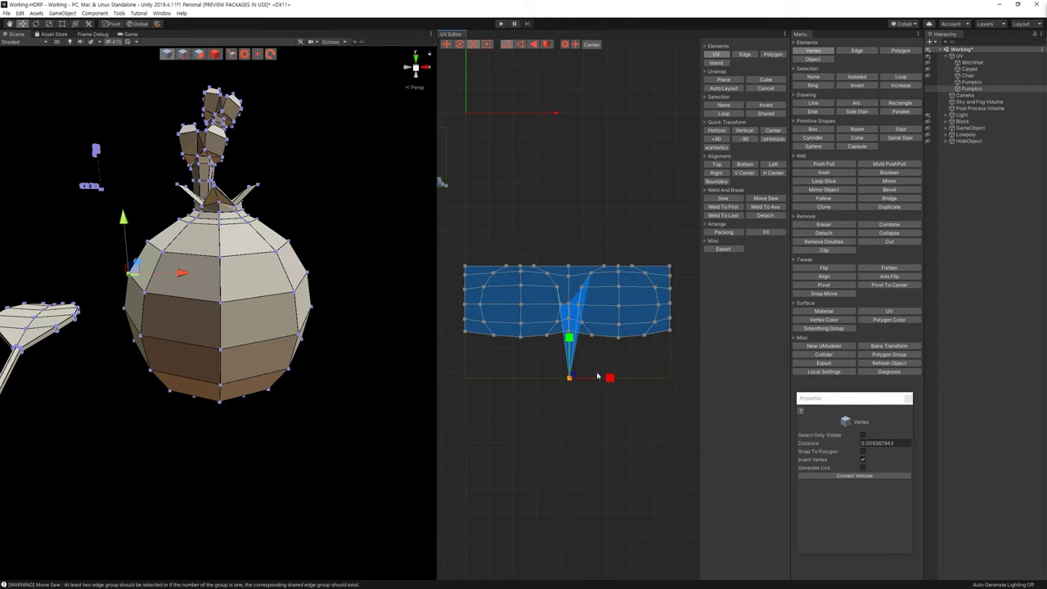
pyautogui.hotkey('ctrl', 'z')
pyautogui.hotkey('ctrl', 'z')
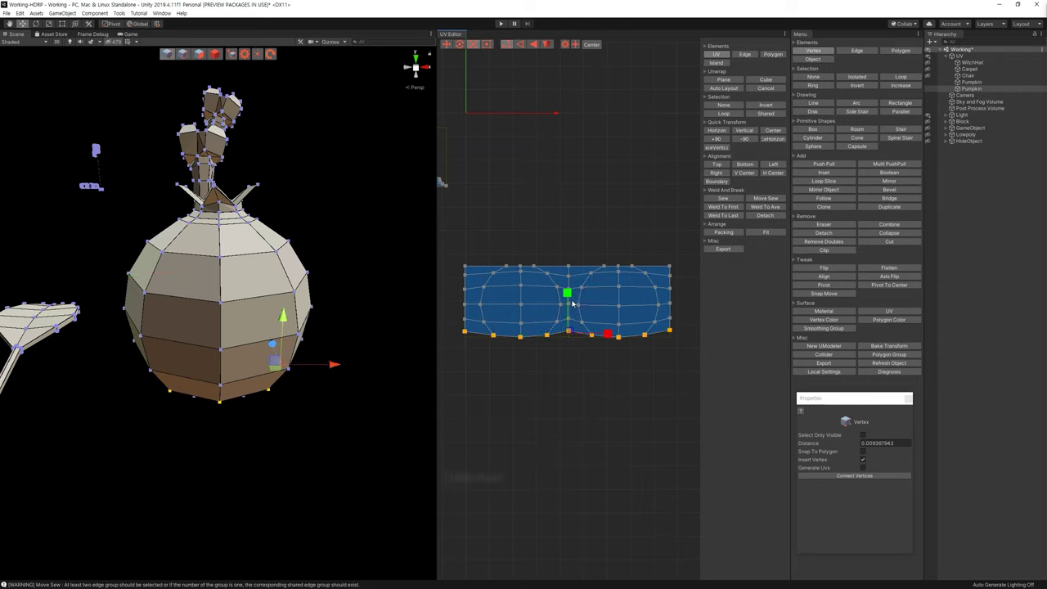
pyautogui.hotkey('ctrl', 'z')
pyautogui.click(682, 378)
pyautogui.moveTo(681, 379); pyautogui.dragTo(659, 252)
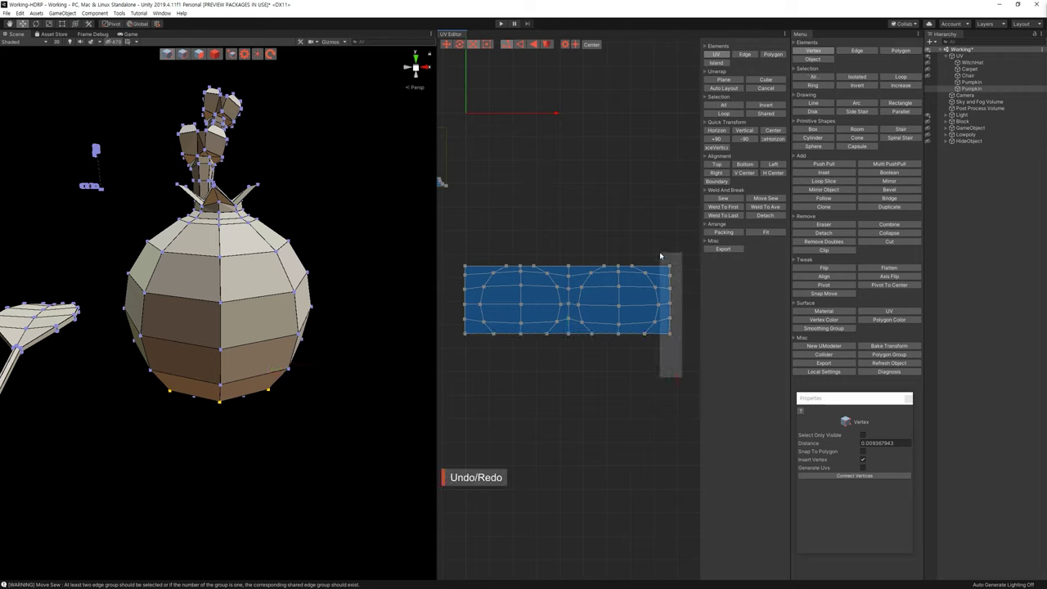
# Step: Pan the UV view and box-select the strip's left edge column of vertices
pyautogui.moveTo(683, 316); pyautogui.dragTo(663, 302, button='middle')
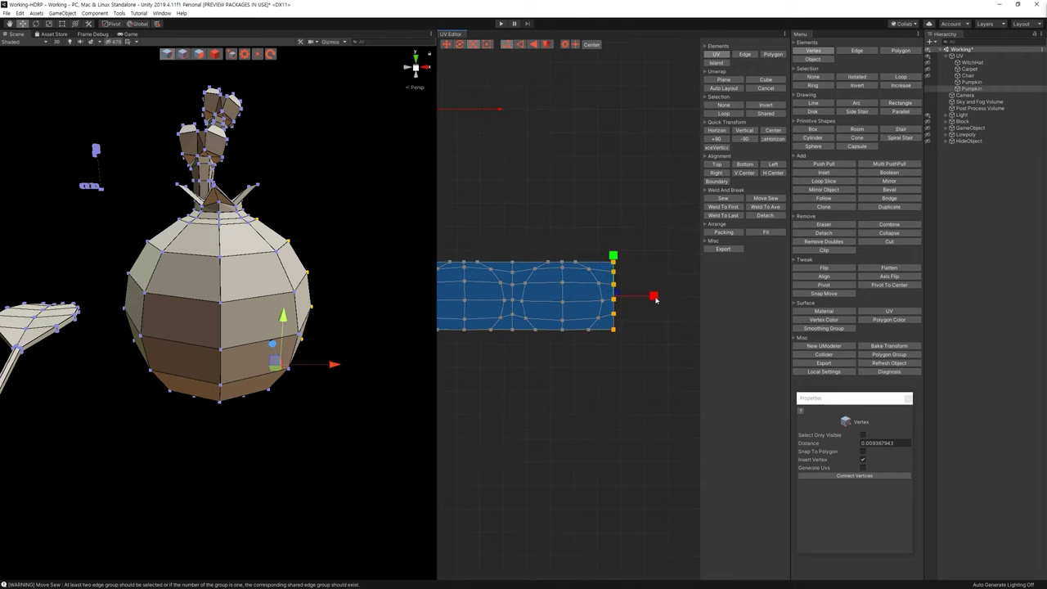
pyautogui.click(632, 299)
pyautogui.hotkey('ctrl', 'z')
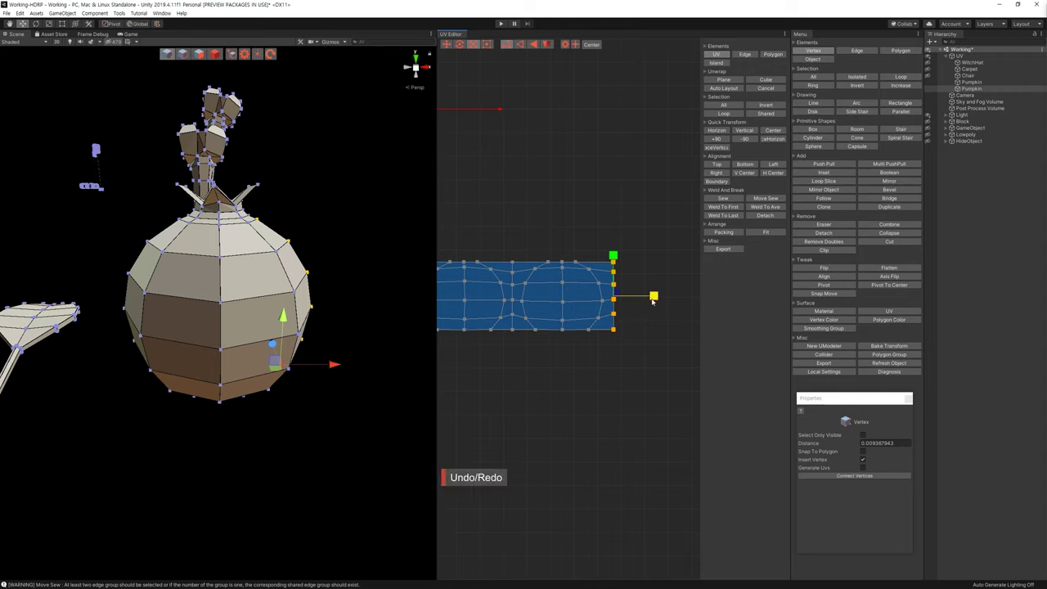
pyautogui.moveTo(549, 250); pyautogui.dragTo(643, 248, button='middle')
pyautogui.moveTo(496, 246); pyautogui.dragTo(512, 391)
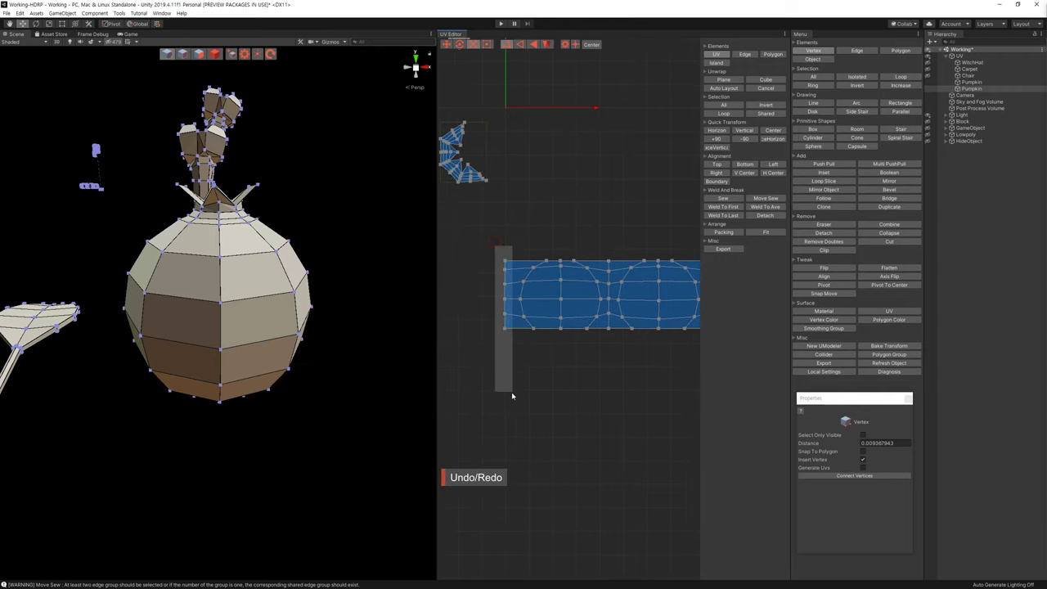
pyautogui.click(551, 374)
pyautogui.moveTo(561, 339); pyautogui.dragTo(544, 337, button='middle')
pyautogui.moveTo(494, 357); pyautogui.dragTo(479, 252)
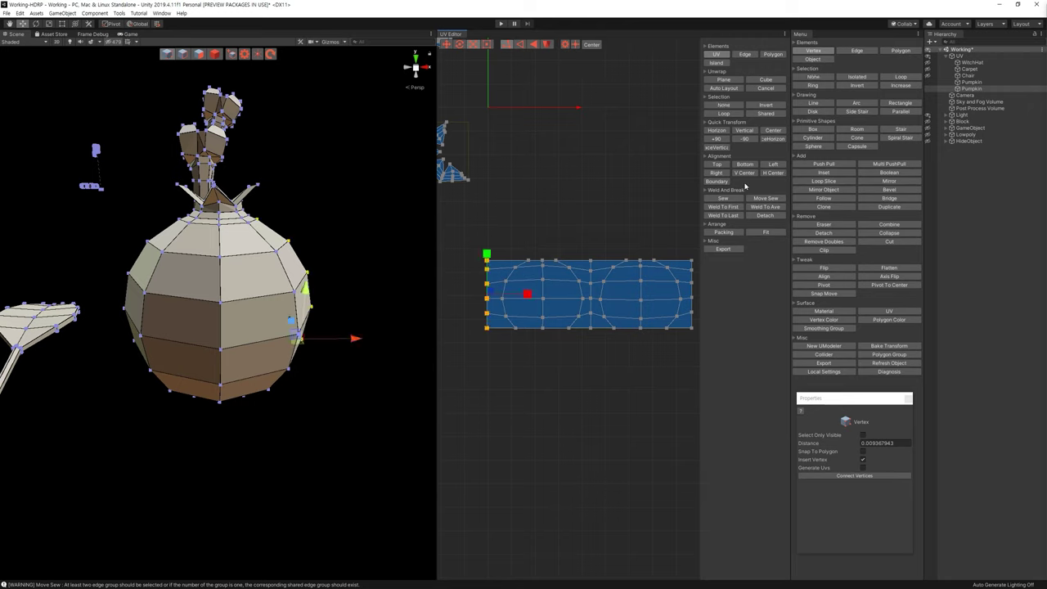
# Step: Space the left edge column vertically, then the top and second rows evenly with SpaceHorizontally
pyautogui.click(769, 144)
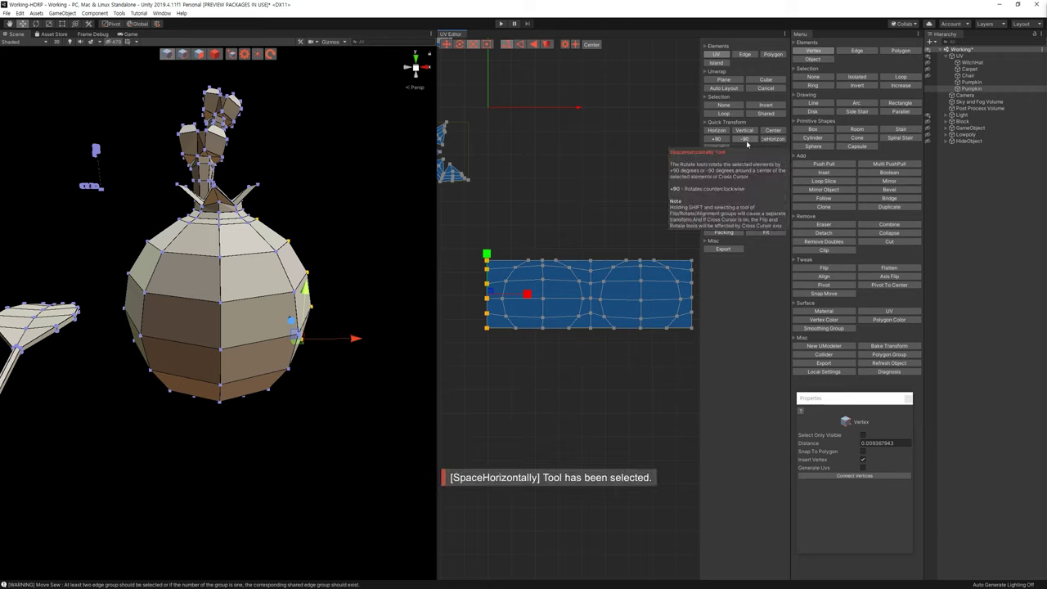
pyautogui.click(716, 148)
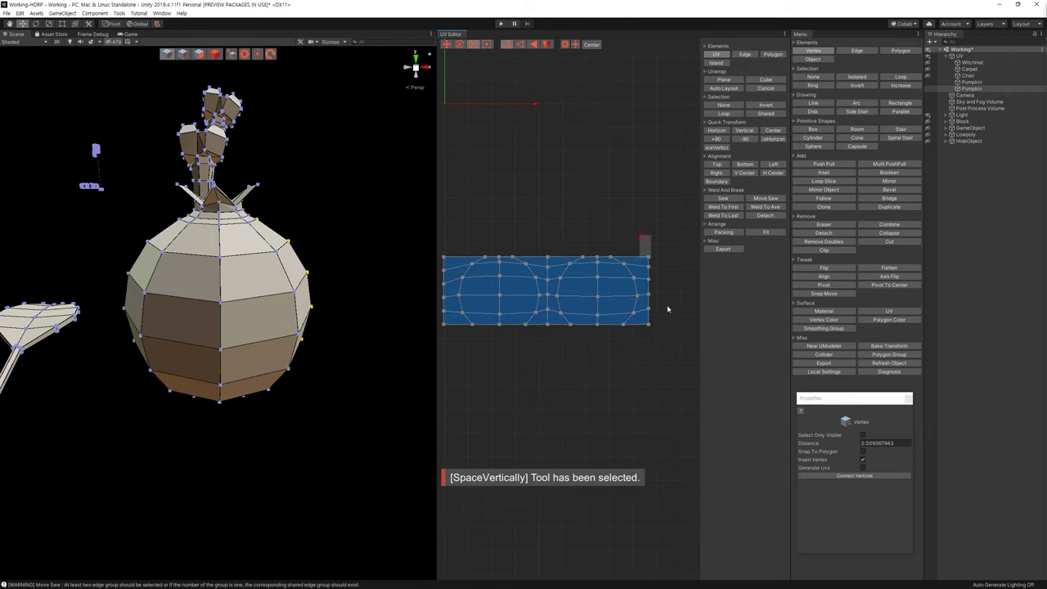
pyautogui.click(617, 251)
pyautogui.moveTo(448, 243); pyautogui.dragTo(677, 253)
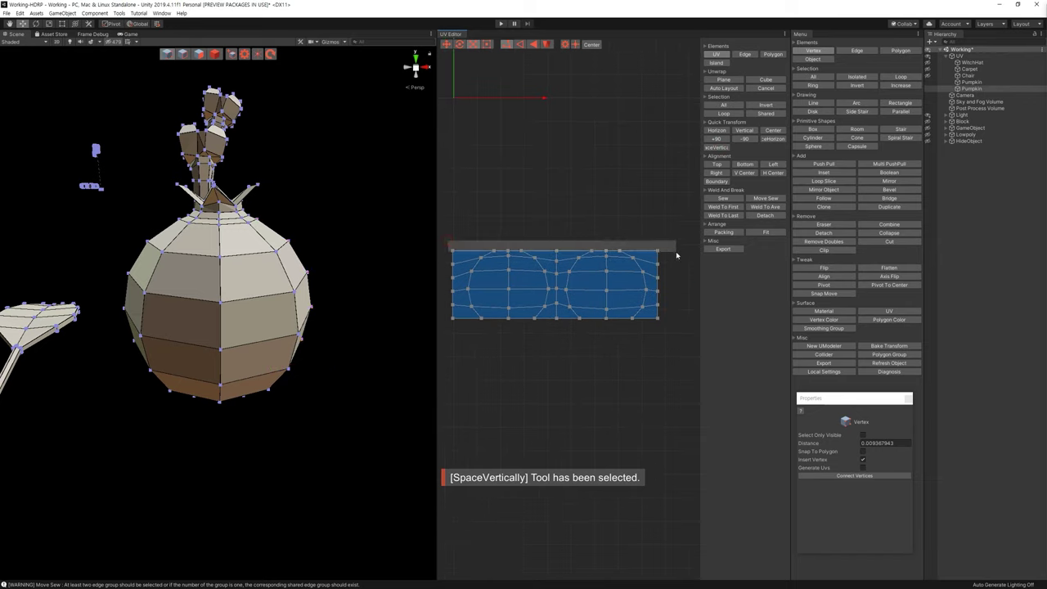
pyautogui.click(775, 140)
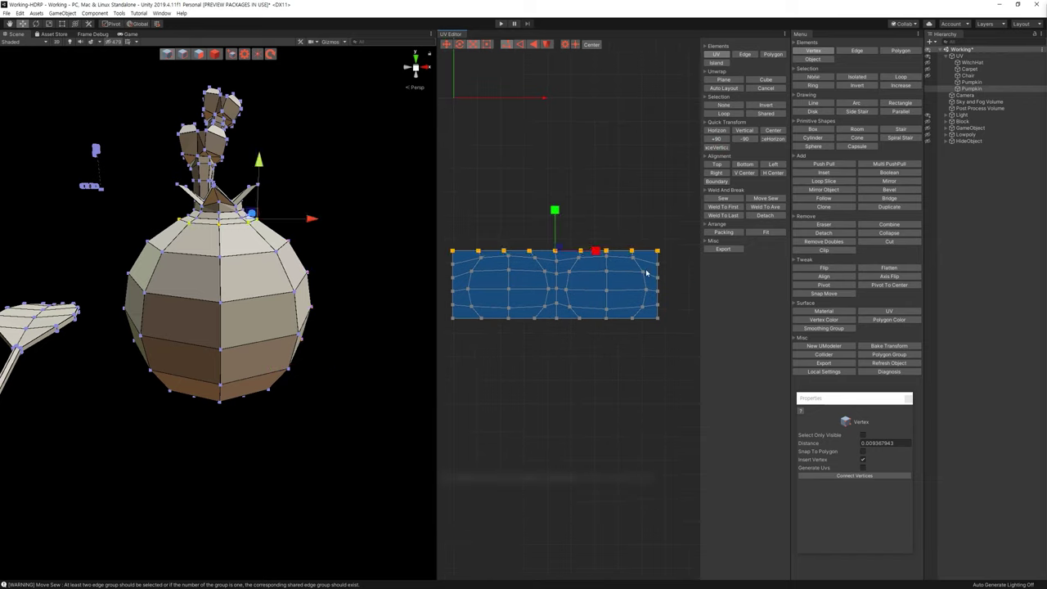
pyautogui.moveTo(672, 270); pyautogui.dragTo(436, 255)
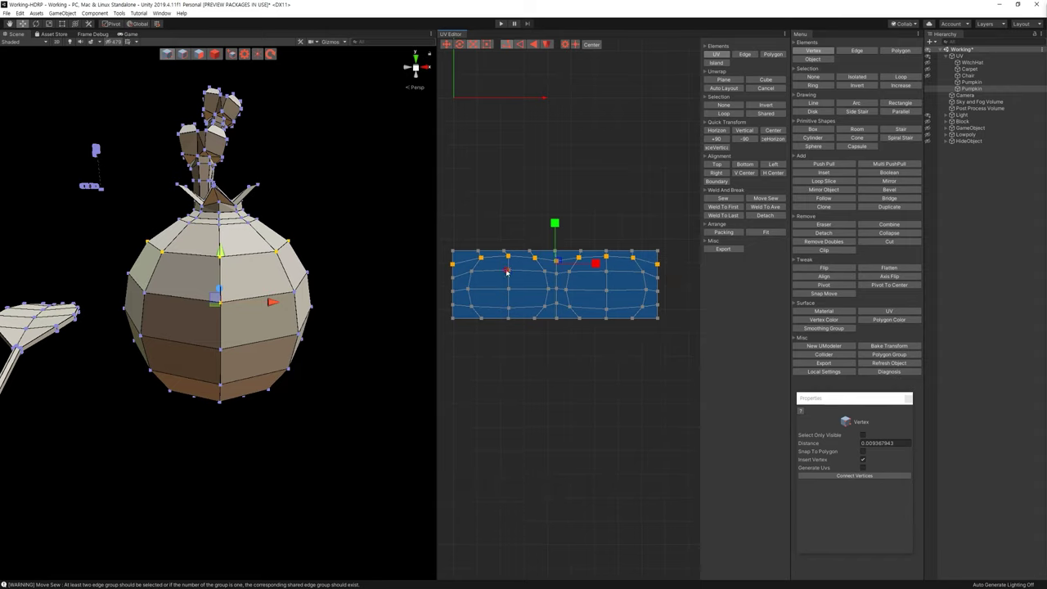
pyautogui.click(773, 140)
# Step: Space the middle, fourth and bottom vertex rows evenly with SpaceHorizontally
pyautogui.click(452, 278)
pyautogui.moveTo(488, 276); pyautogui.dragTo(668, 283)
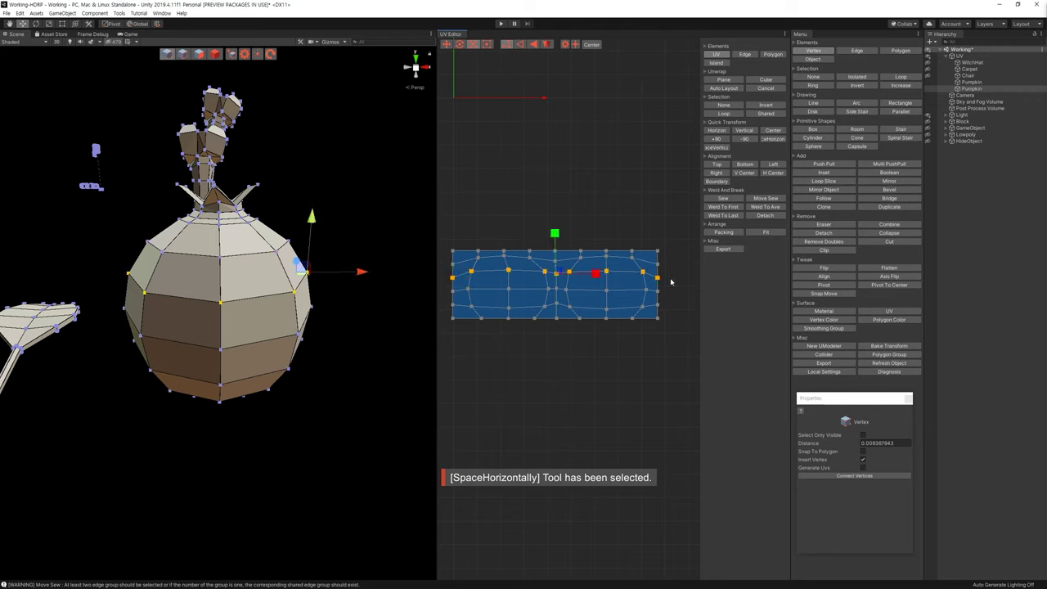
pyautogui.click(774, 140)
pyautogui.moveTo(674, 296); pyautogui.dragTo(427, 288)
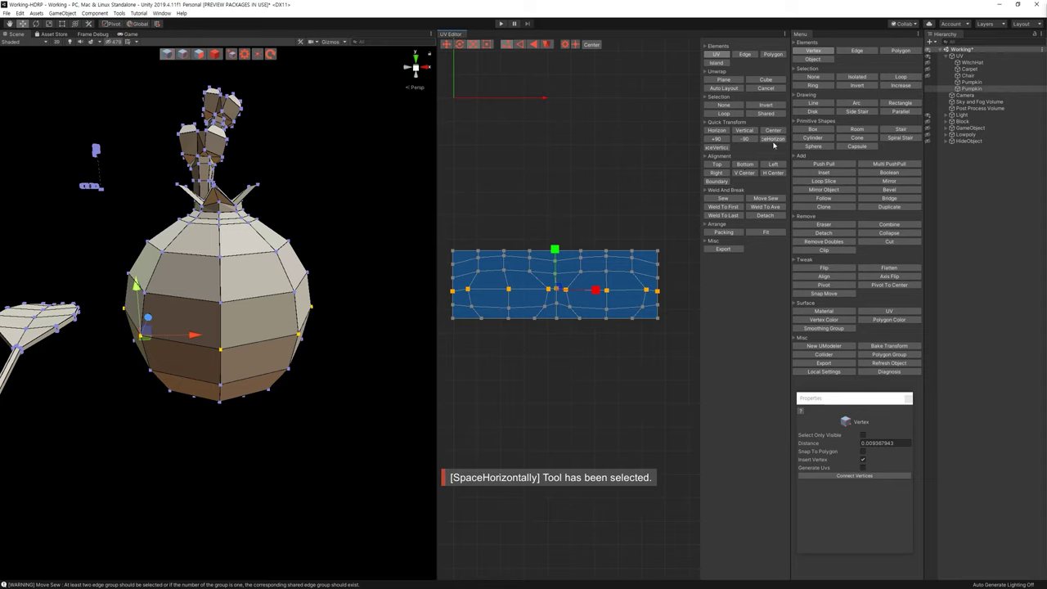
pyautogui.click(774, 141)
pyautogui.moveTo(672, 316); pyautogui.dragTo(442, 304)
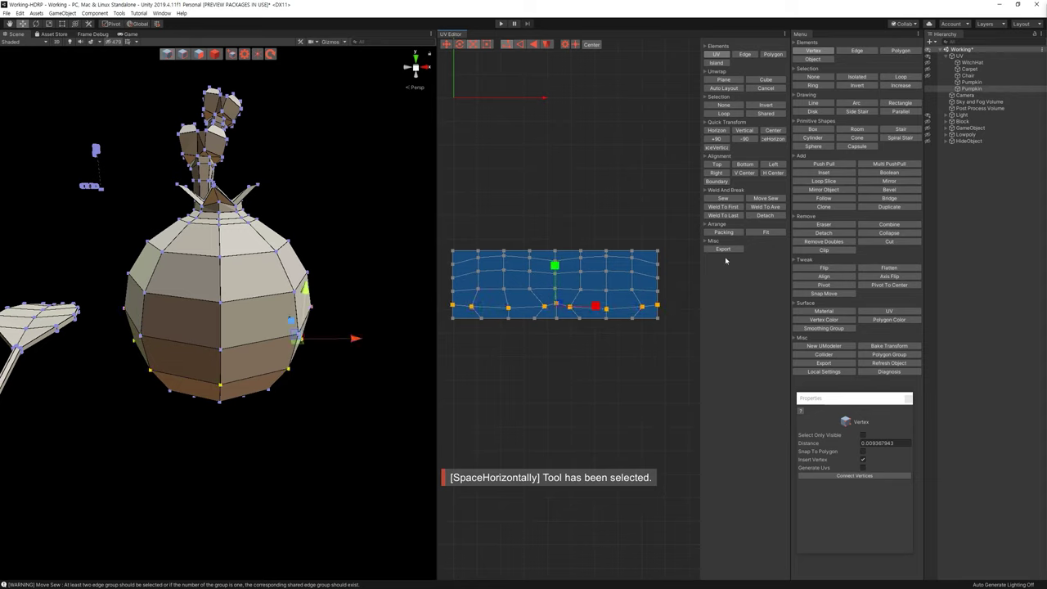
pyautogui.click(775, 140)
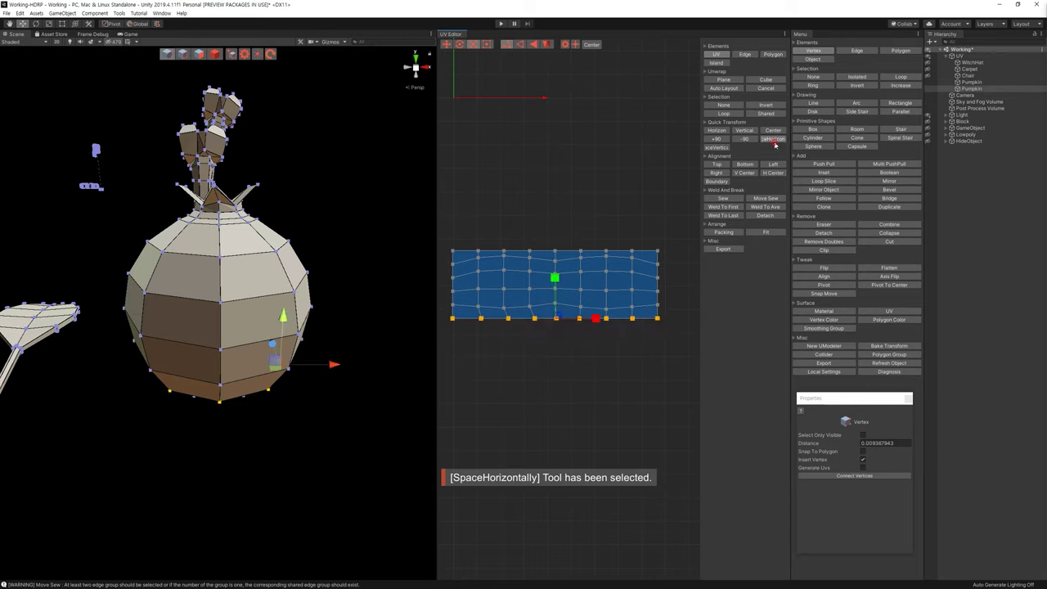
# Step: Space the left-side vertex columns one by one with SpaceVertically, undoing a multi-column attempt
pyautogui.moveTo(468, 228); pyautogui.dragTo(487, 337)
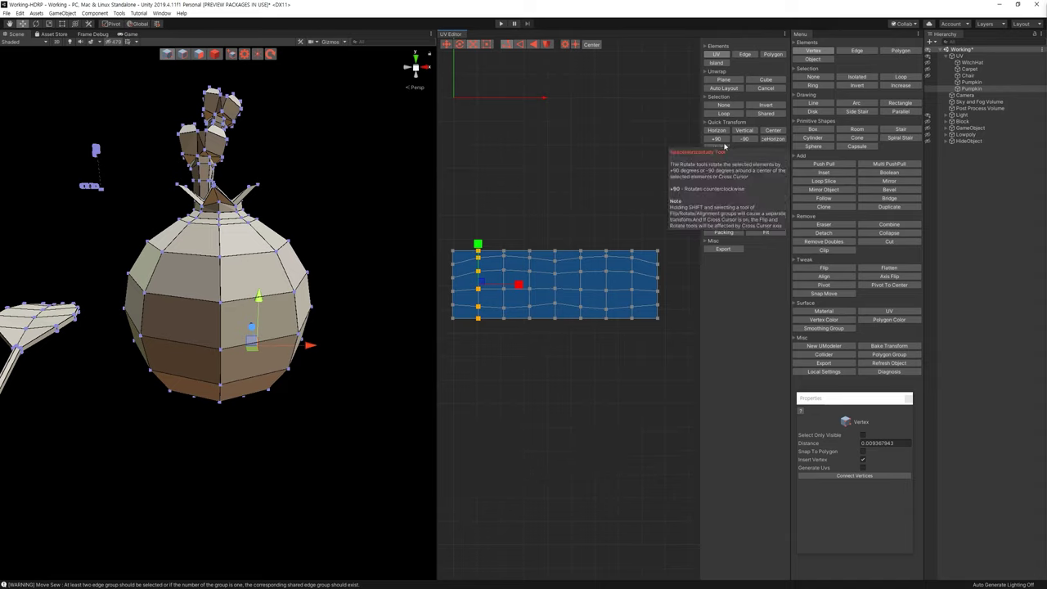
pyautogui.click(716, 148)
pyautogui.click(503, 357)
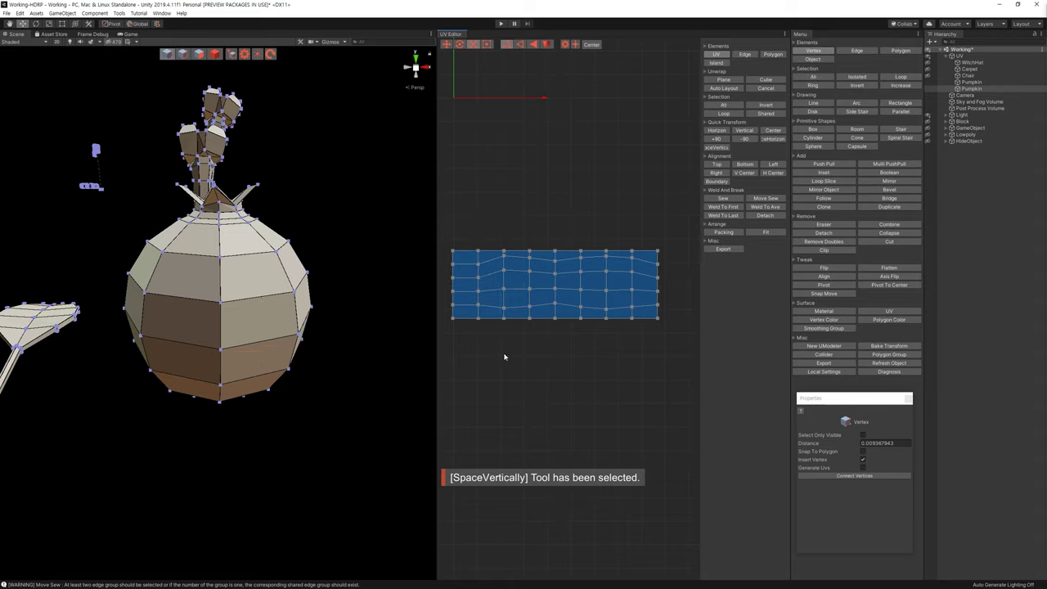
pyautogui.moveTo(503, 340); pyautogui.dragTo(516, 231)
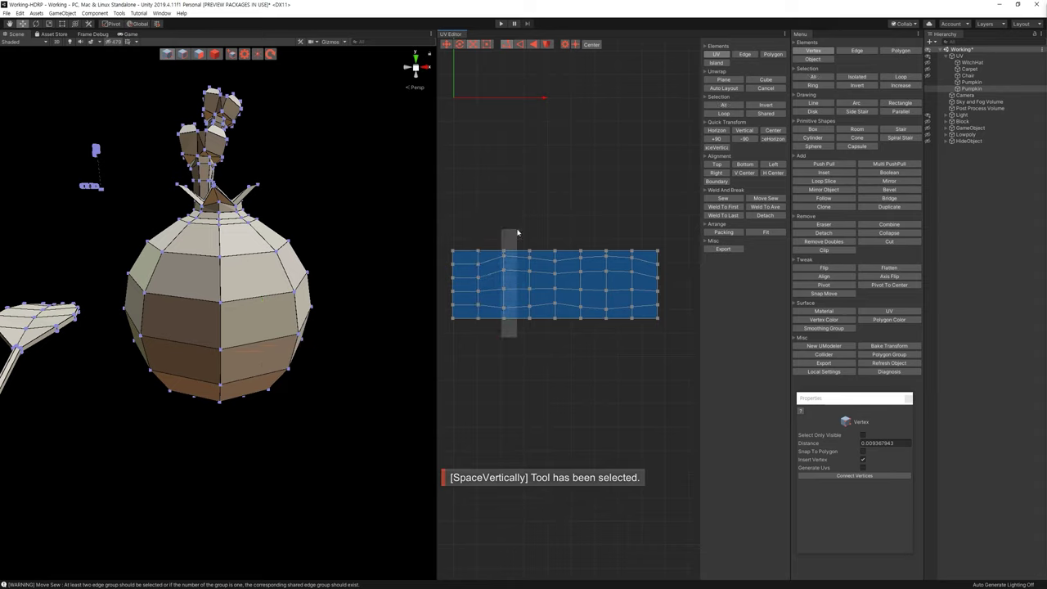
pyautogui.moveTo(500, 221); pyautogui.dragTo(635, 362)
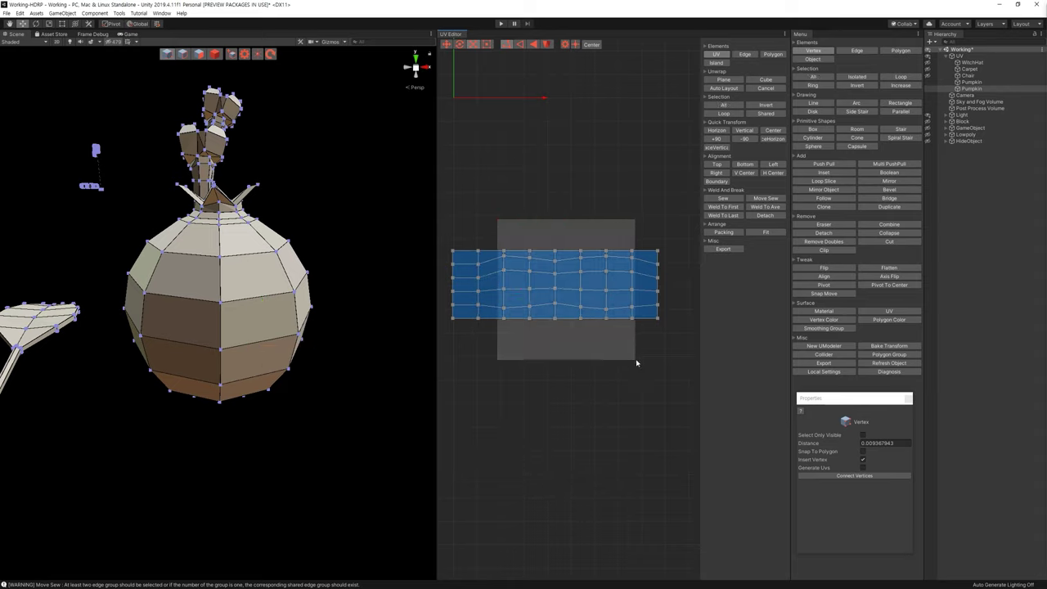
pyautogui.click(723, 147)
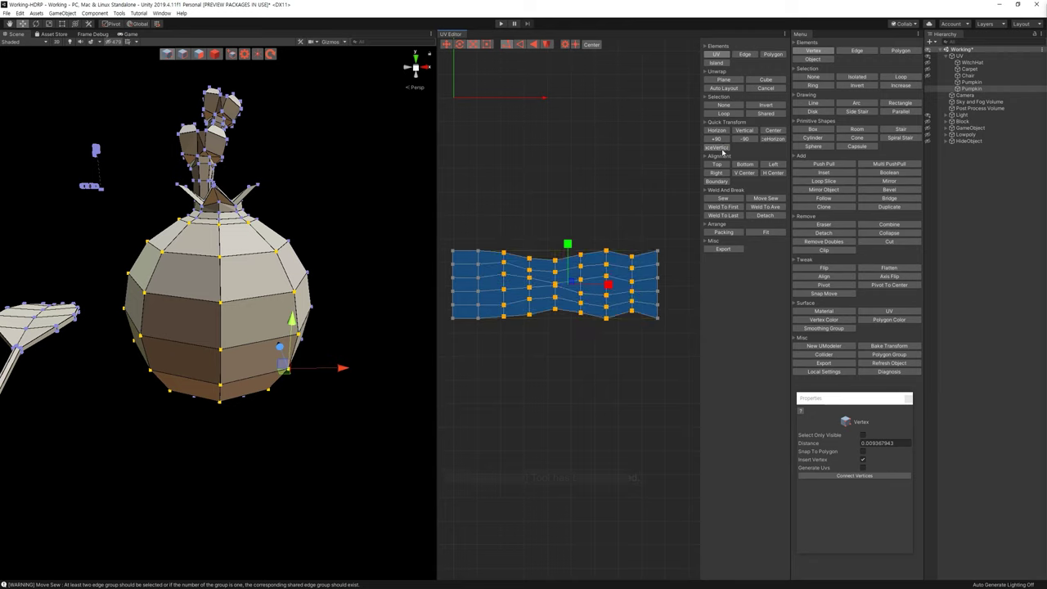
pyautogui.hotkey('ctrl', 'z')
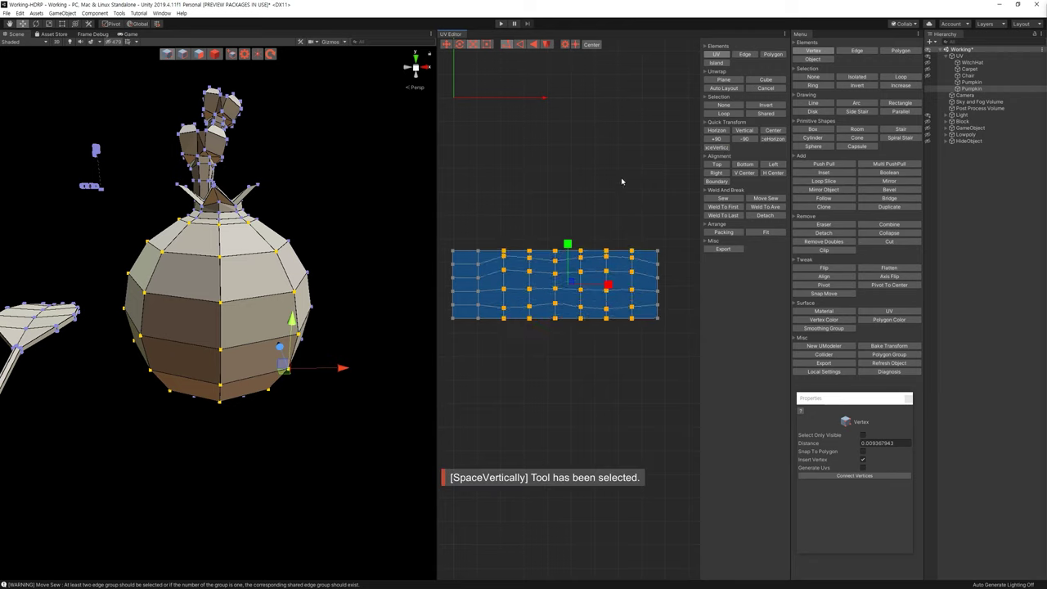
pyautogui.moveTo(501, 229); pyautogui.dragTo(521, 346)
pyautogui.click(717, 152)
pyautogui.moveTo(520, 227); pyautogui.dragTo(550, 335)
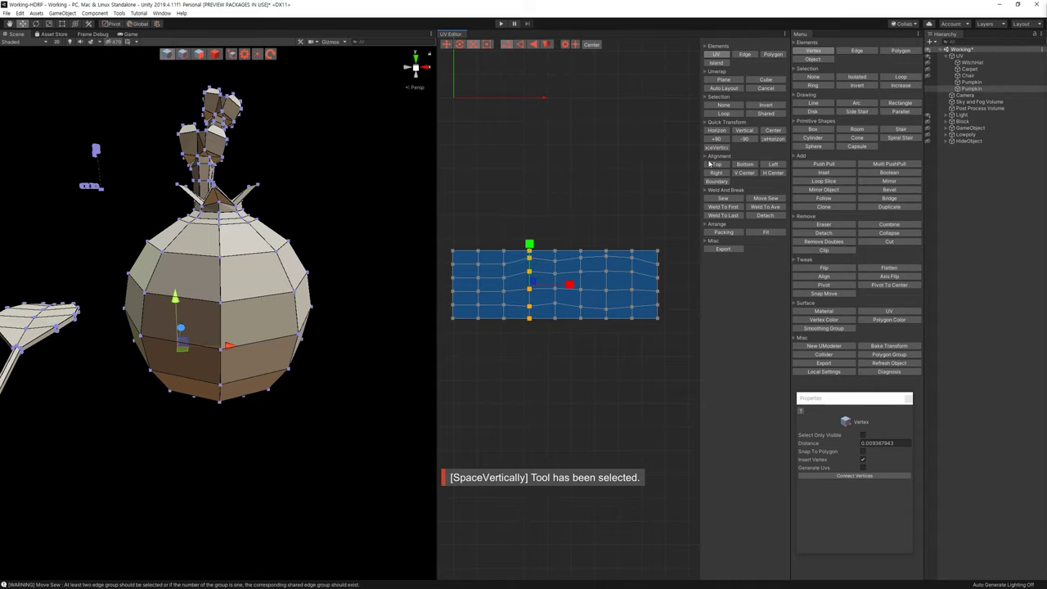
pyautogui.click(718, 148)
pyautogui.moveTo(567, 226); pyautogui.dragTo(553, 339)
pyautogui.click(721, 154)
# Step: Space the middle through rightmost vertex columns evenly with SpaceVertically
pyautogui.click(635, 185)
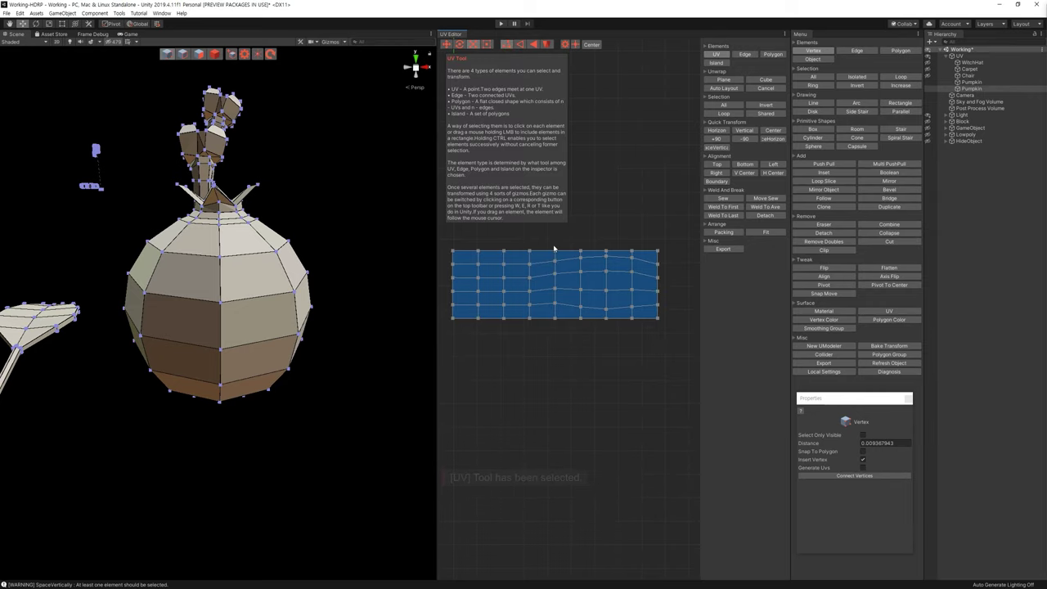
pyautogui.moveTo(549, 237); pyautogui.dragTo(571, 330)
pyautogui.click(722, 149)
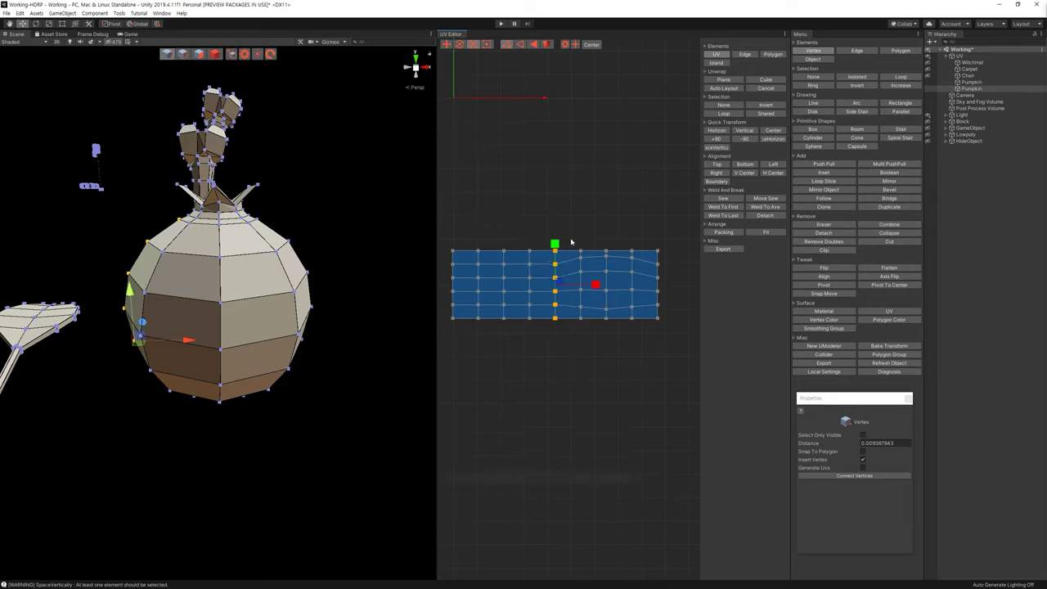
pyautogui.moveTo(596, 236); pyautogui.dragTo(612, 345)
pyautogui.click(722, 148)
pyautogui.moveTo(628, 235); pyautogui.dragTo(646, 344)
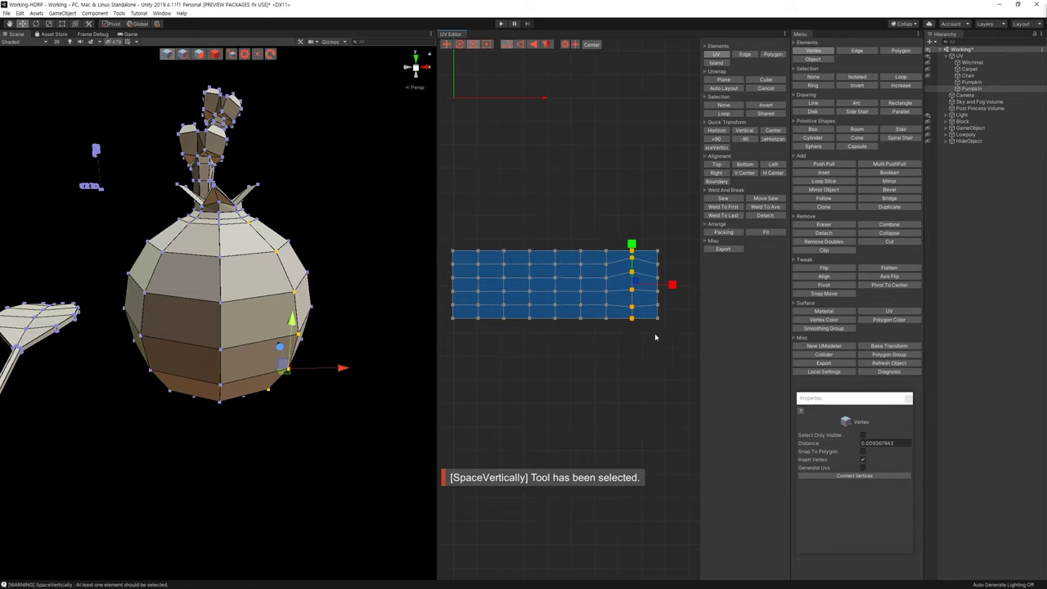
pyautogui.hotkey('ctrl', 'z')
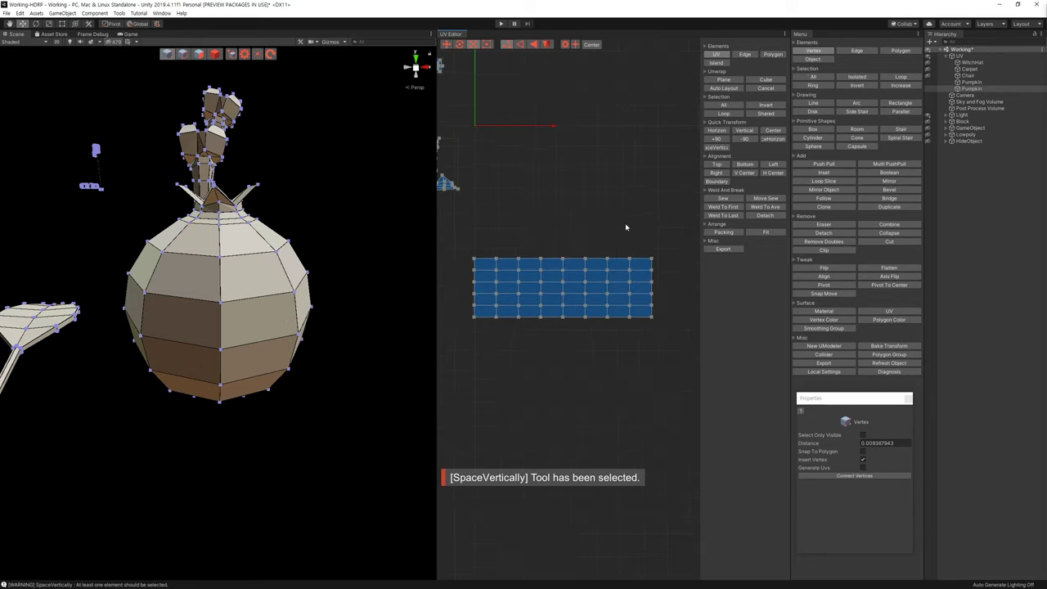
pyautogui.moveTo(642, 230); pyautogui.dragTo(662, 319)
pyautogui.click(722, 151)
# Step: In Polygon mode, select the body UV island and move it up and left
pyautogui.press('3')
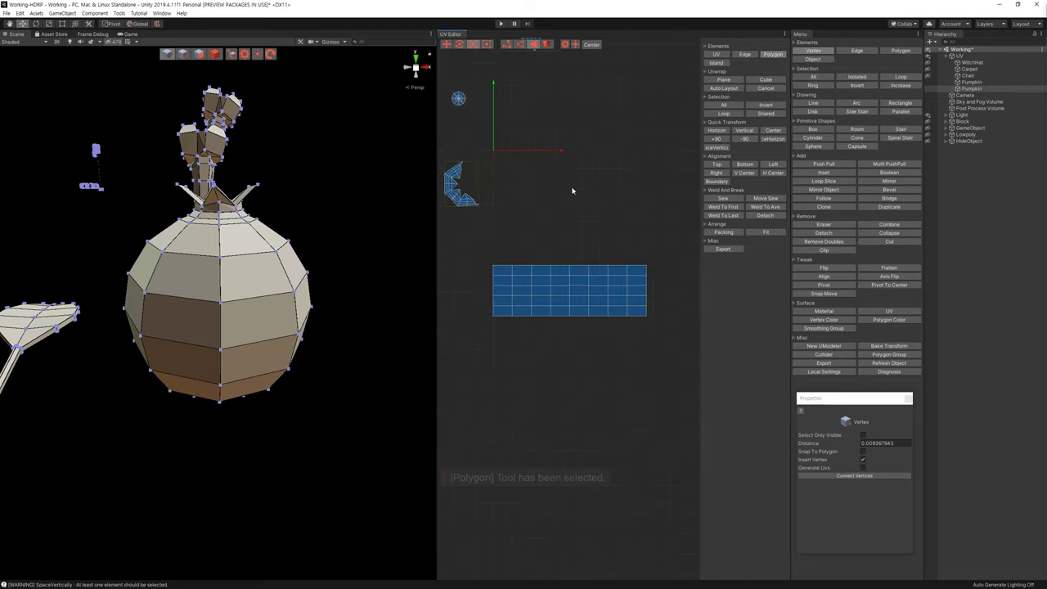
pyautogui.click(601, 295)
pyautogui.press('w')
pyautogui.moveTo(582, 290); pyautogui.dragTo(537, 250)
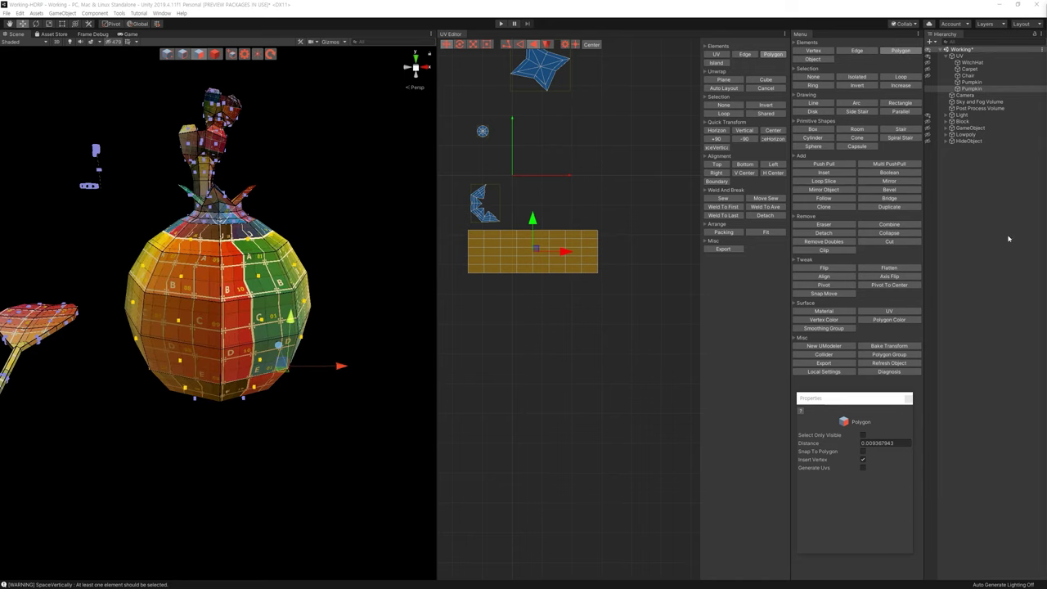
# Step: In Vertex mode, select the whole body strip and nudge it slightly downward
pyautogui.moveTo(639, 329); pyautogui.dragTo(486, 249)
pyautogui.scroll(3, 344, 240)
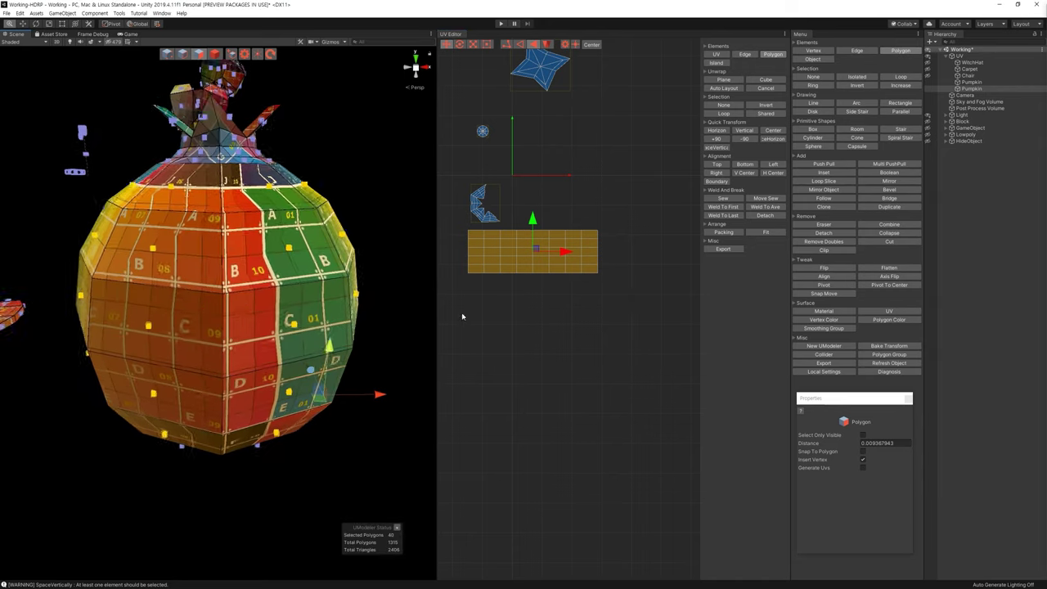
pyautogui.scroll(2, 407, 285)
pyautogui.keyDown('alt'); pyautogui.moveTo(407, 284); pyautogui.dragTo(340, 268); pyautogui.keyUp('alt')
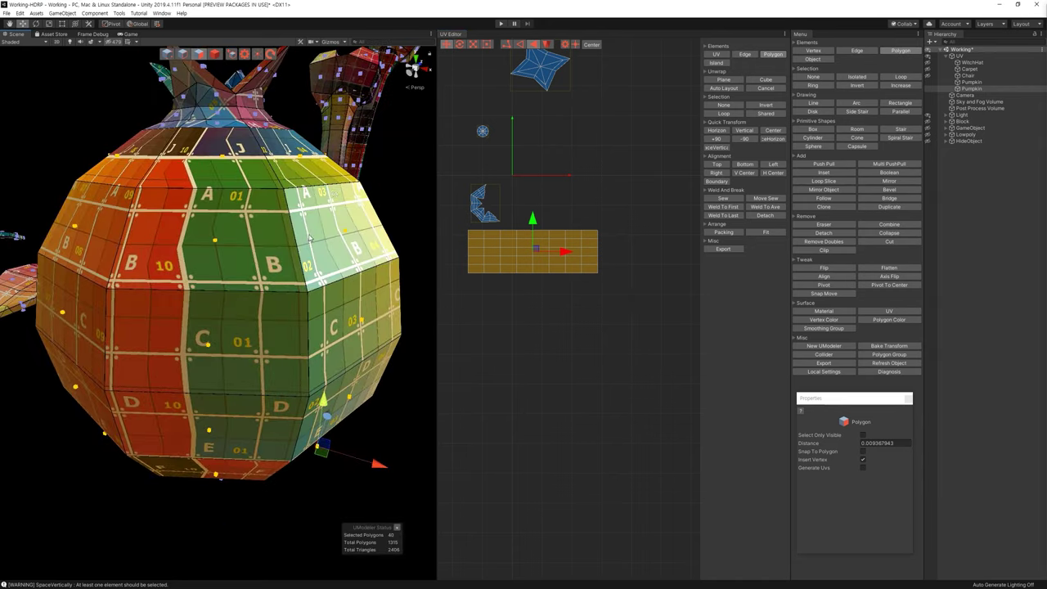
pyautogui.scroll(2, 339, 268)
pyautogui.click(628, 303)
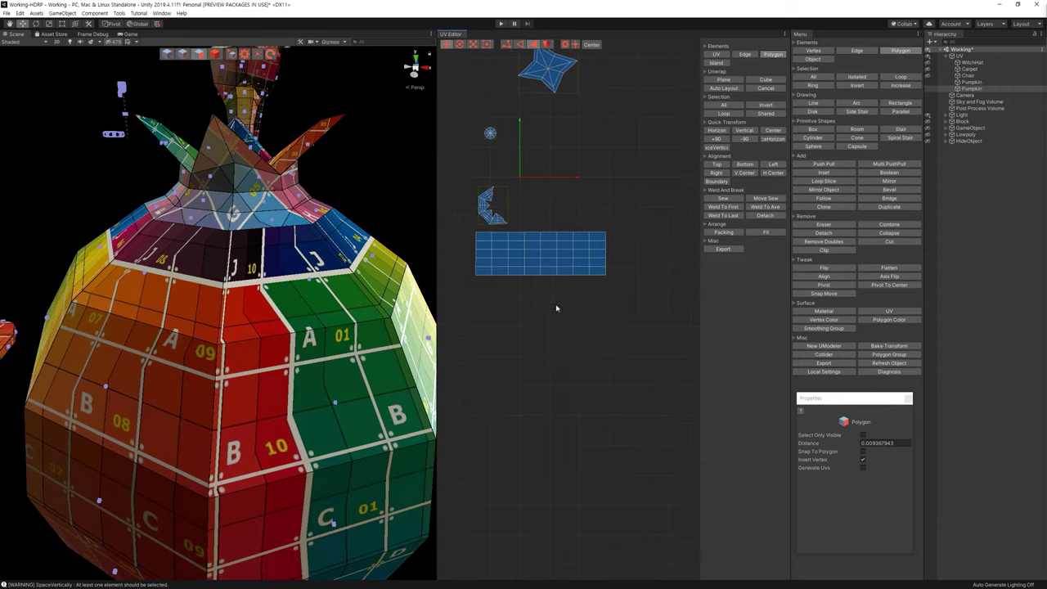
pyautogui.click(507, 45)
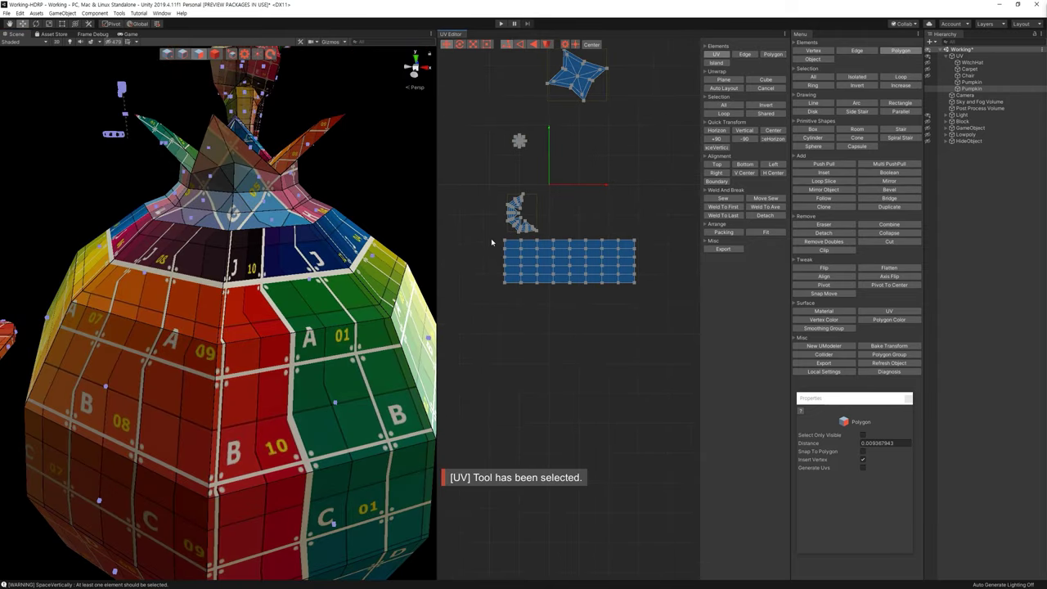
pyautogui.moveTo(491, 235); pyautogui.dragTo(680, 342)
pyautogui.moveTo(567, 229); pyautogui.dragTo(568, 249)
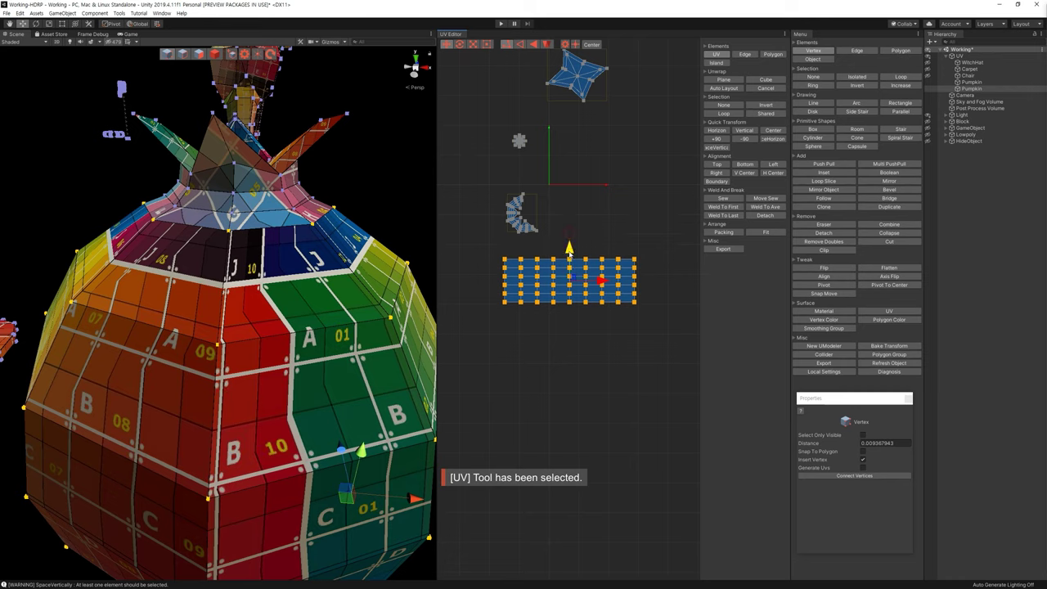
pyautogui.moveTo(477, 350); pyautogui.dragTo(702, 263)
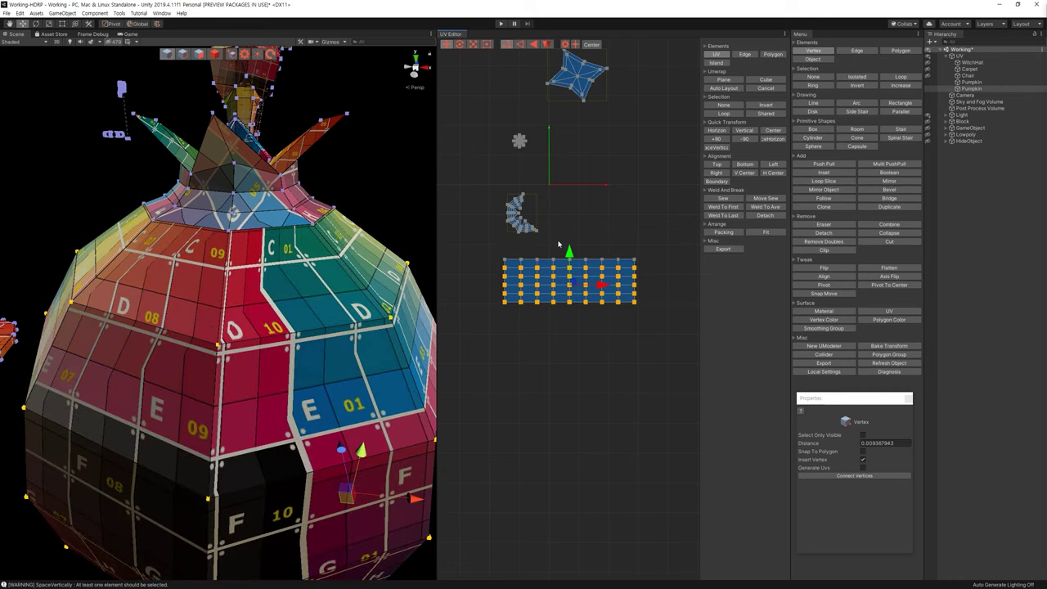
pyautogui.moveTo(569, 252); pyautogui.dragTo(569, 257)
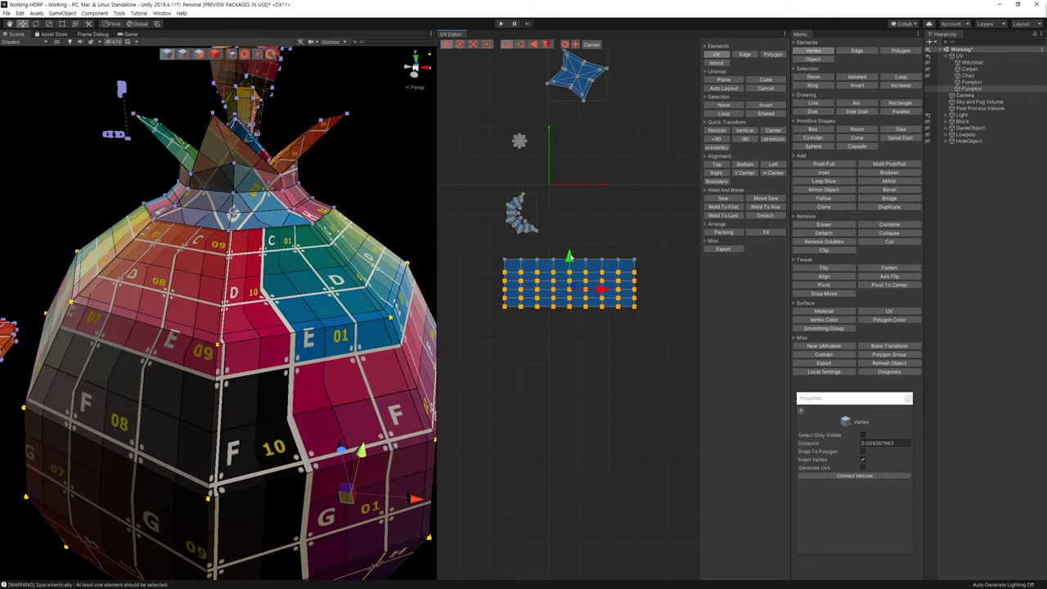
# Step: Lower the bottom vertex rows step by step so the row heights match
pyautogui.moveTo(488, 338); pyautogui.dragTo(650, 278)
pyautogui.keyDown('alt'); pyautogui.moveTo(387, 257); pyautogui.dragTo(354, 224); pyautogui.keyUp('alt')
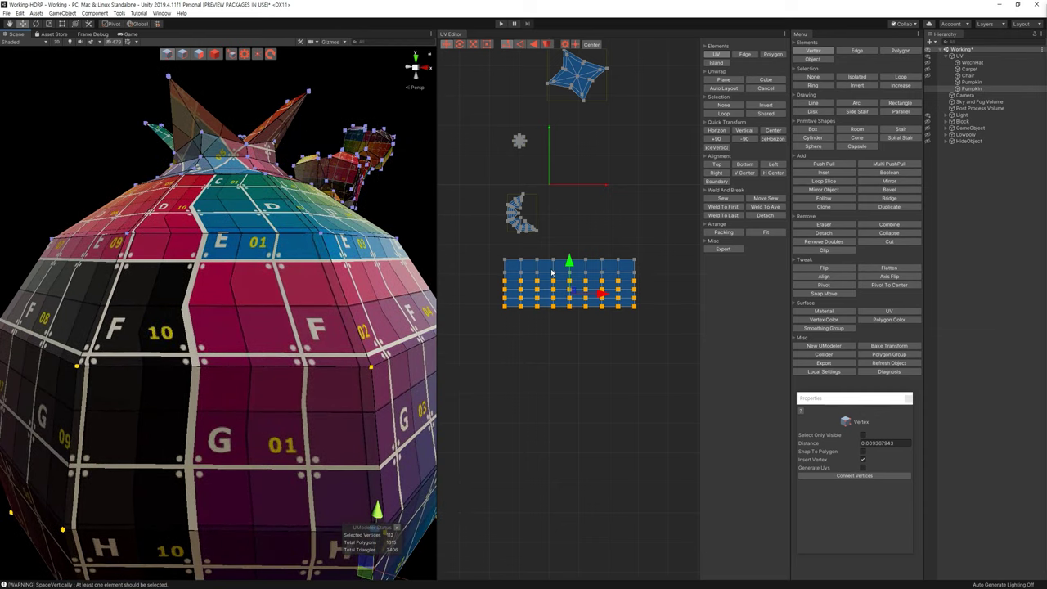
pyautogui.moveTo(570, 261); pyautogui.dragTo(569, 266)
pyautogui.click(489, 347)
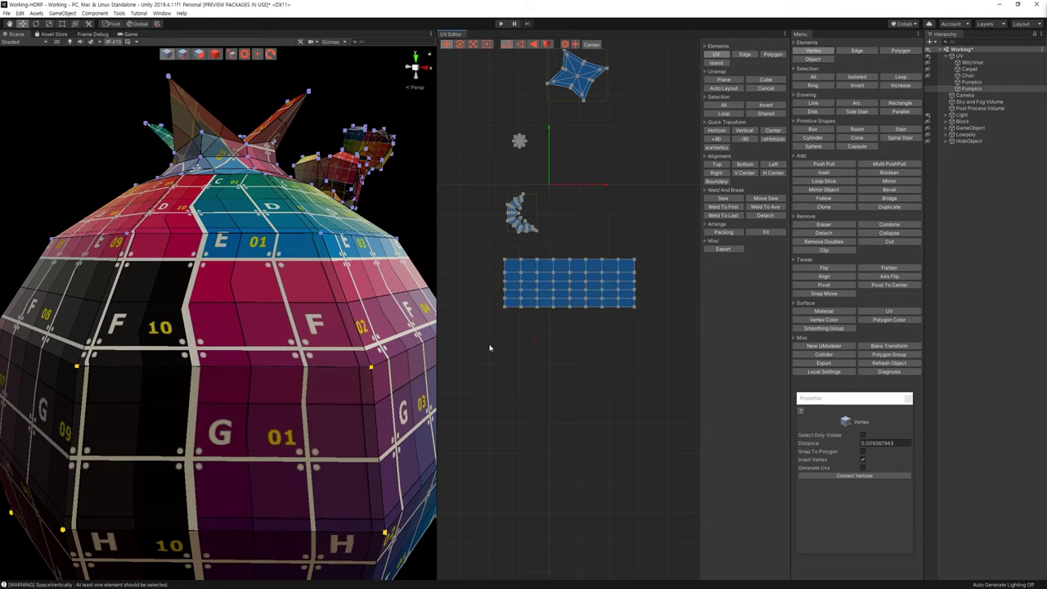
pyautogui.moveTo(489, 347); pyautogui.dragTo(716, 284)
pyautogui.keyDown('alt'); pyautogui.moveTo(246, 368); pyautogui.dragTo(253, 270); pyautogui.keyUp('alt')
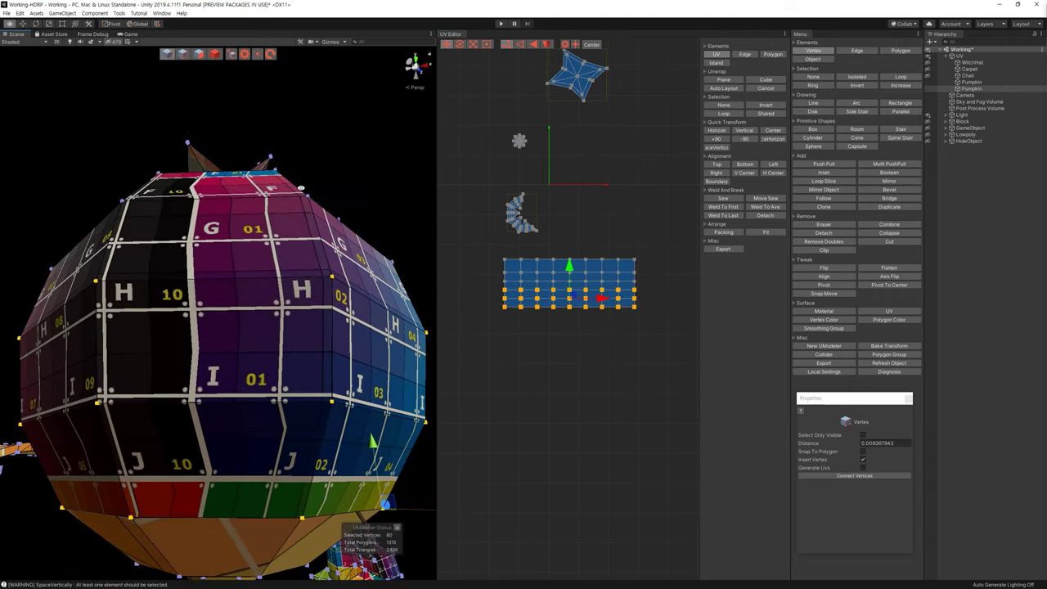
pyautogui.moveTo(669, 364); pyautogui.dragTo(511, 306)
pyautogui.moveTo(570, 279); pyautogui.dragTo(572, 284)
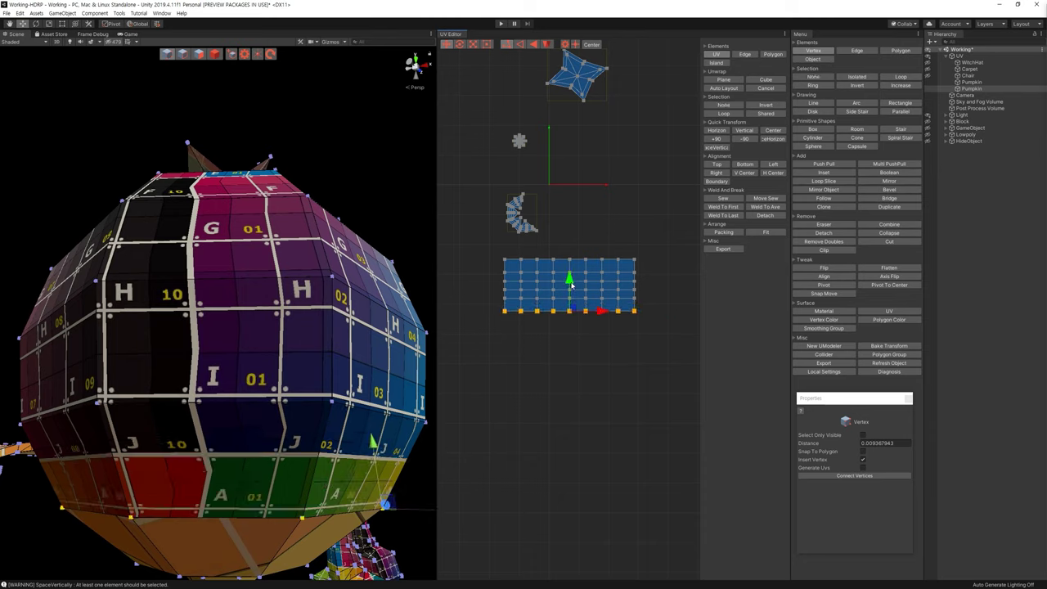
pyautogui.moveTo(672, 343); pyautogui.dragTo(488, 291)
pyautogui.moveTo(567, 276); pyautogui.dragTo(569, 278)
pyautogui.moveTo(678, 347)
pyautogui.mouseDown()
pyautogui.moveTo(491, 299)
pyautogui.moveTo(692, 356)
pyautogui.mouseUp()
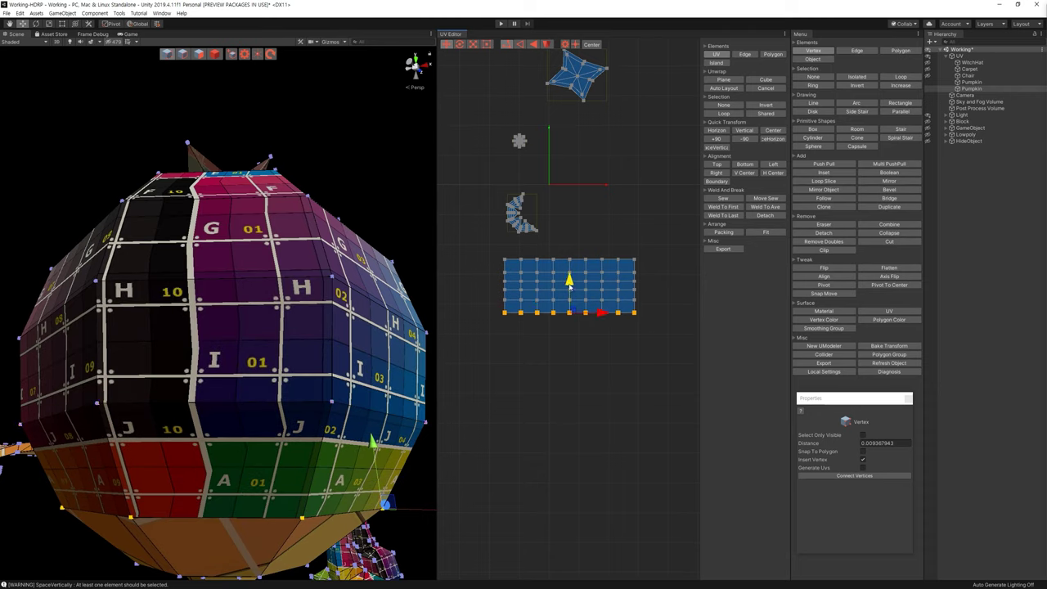
pyautogui.moveTo(570, 284); pyautogui.dragTo(570, 284)
pyautogui.moveTo(646, 365); pyautogui.dragTo(458, 257)
# Step: In face mode, select the crescent island and try enlarging it, then undo the scaling
pyautogui.press('3')
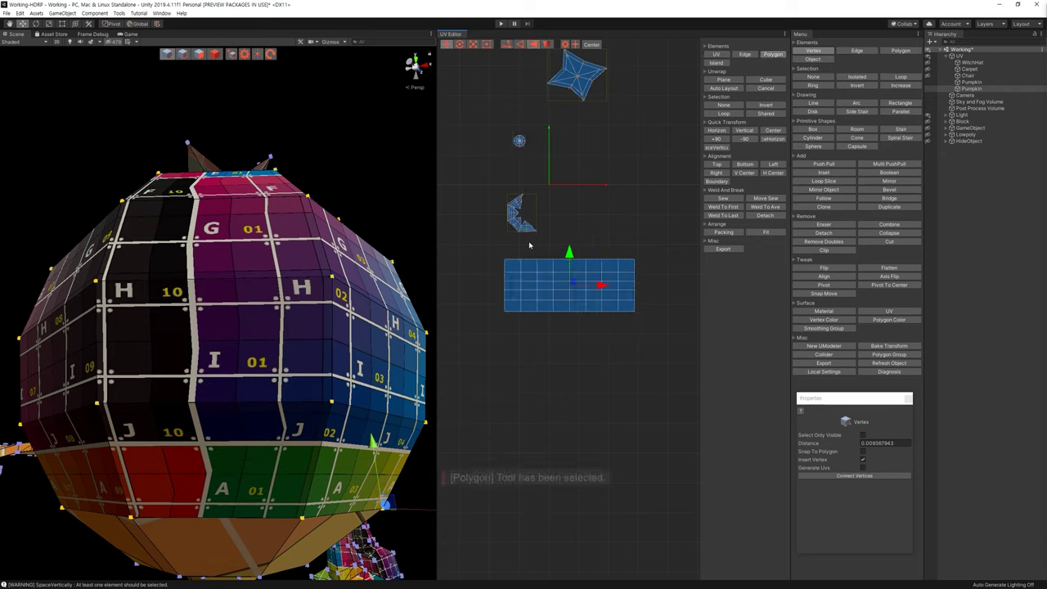
pyautogui.hotkey('ctrl', 'a')
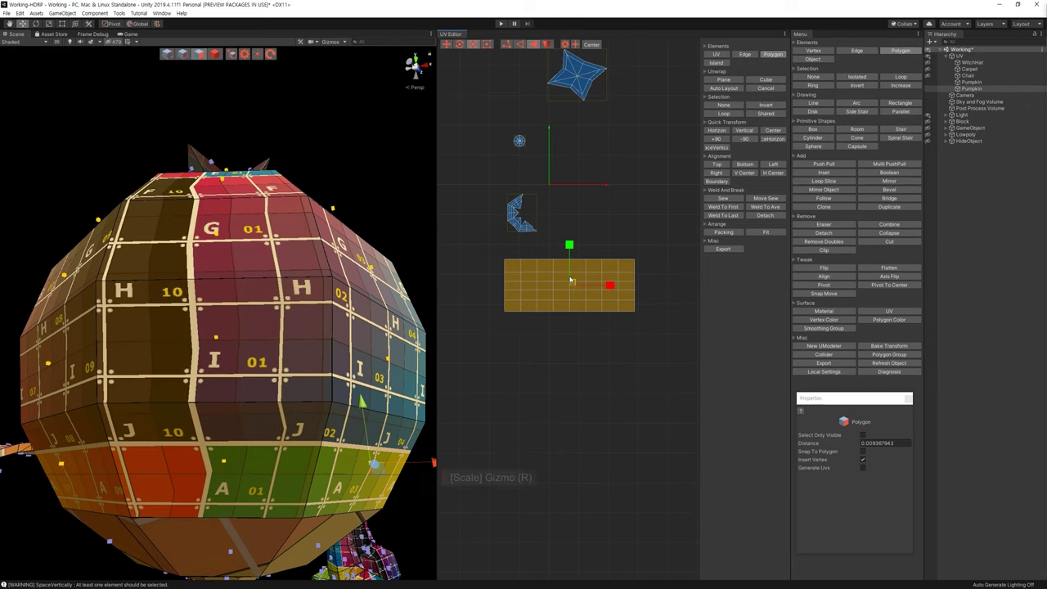
pyautogui.click(587, 222)
pyautogui.click(522, 214)
pyautogui.keyDown('alt'); pyautogui.moveTo(384, 163); pyautogui.dragTo(395, 263); pyautogui.keyUp('alt')
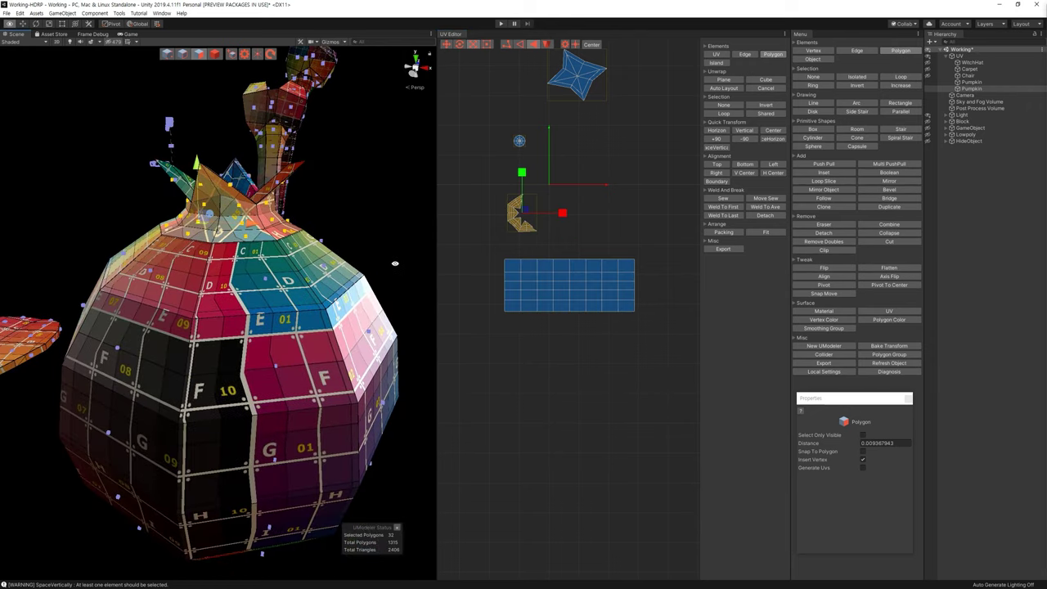
pyautogui.press('r')
pyautogui.press('w')
pyautogui.press('r')
pyautogui.moveTo(526, 215); pyautogui.dragTo(536, 173)
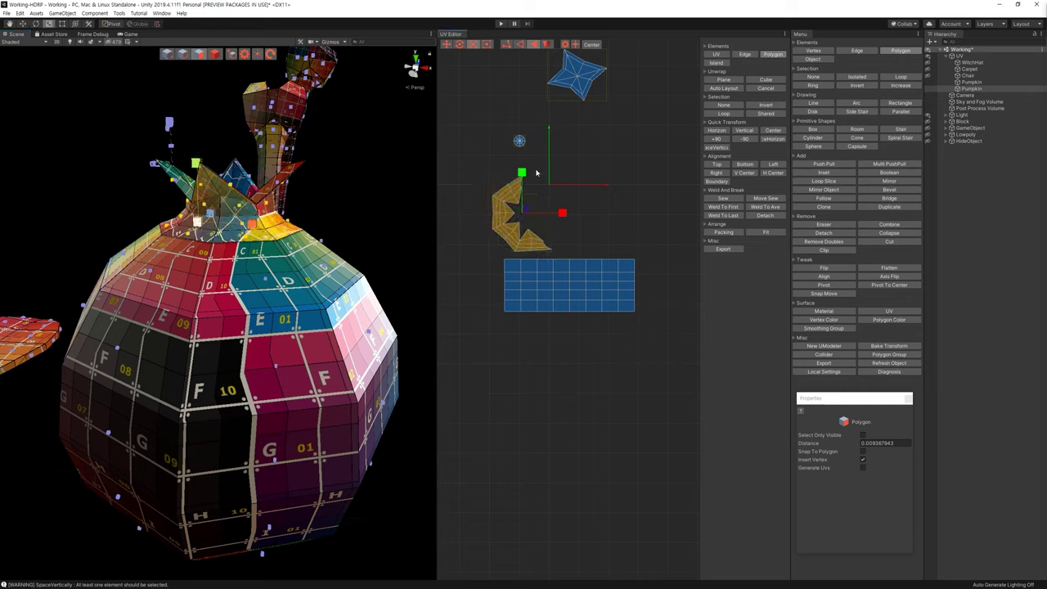
pyautogui.hotkey('ctrl', 'z')
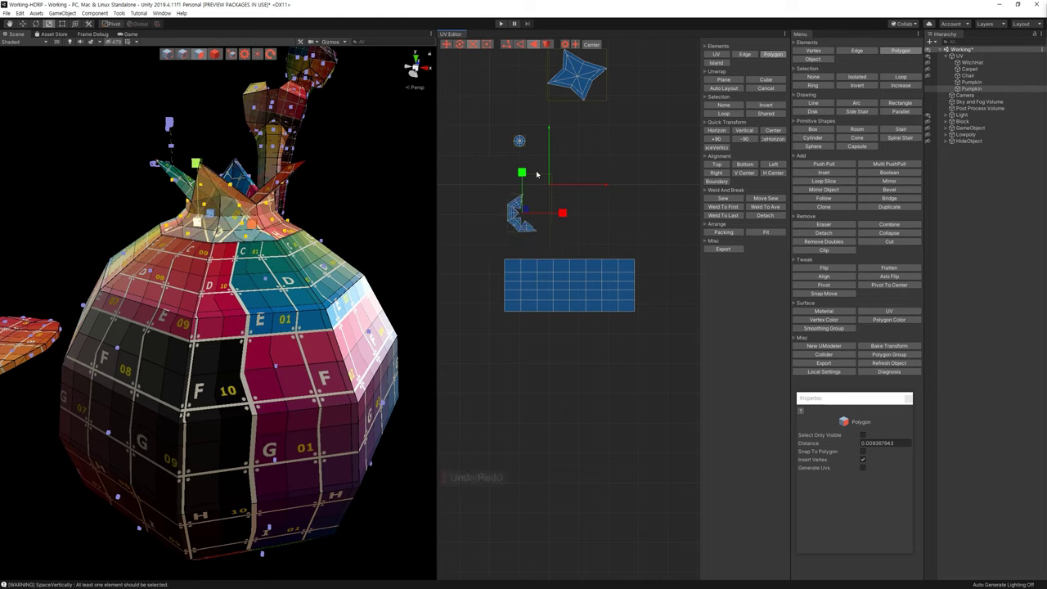
# Step: Select the strip's top row of UV vertices and nudge it, then undo the nudge
pyautogui.press('1')
pyautogui.moveTo(490, 243); pyautogui.dragTo(665, 260)
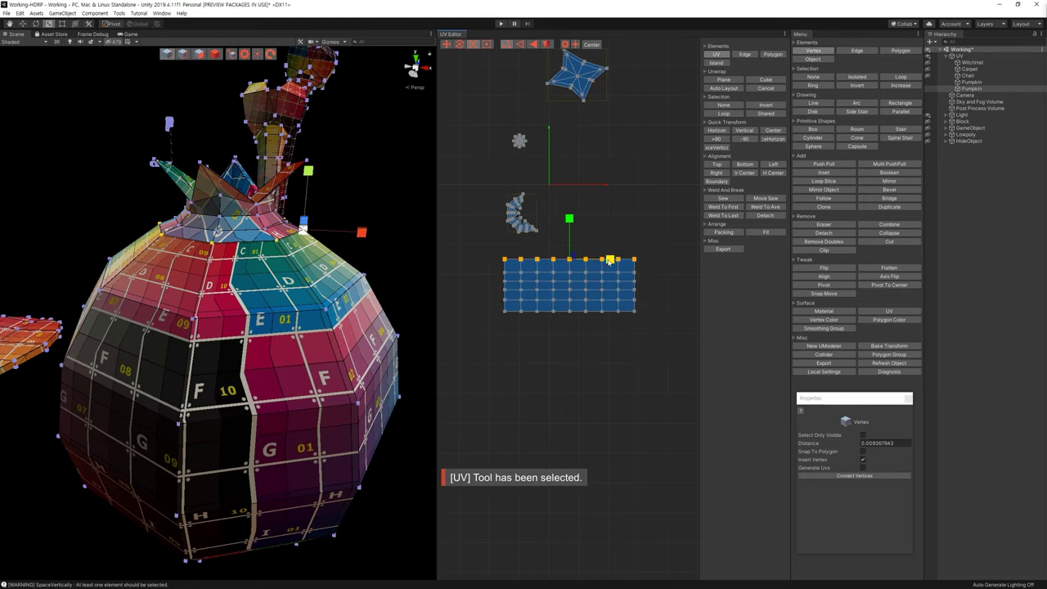
pyautogui.moveTo(593, 262); pyautogui.dragTo(592, 268)
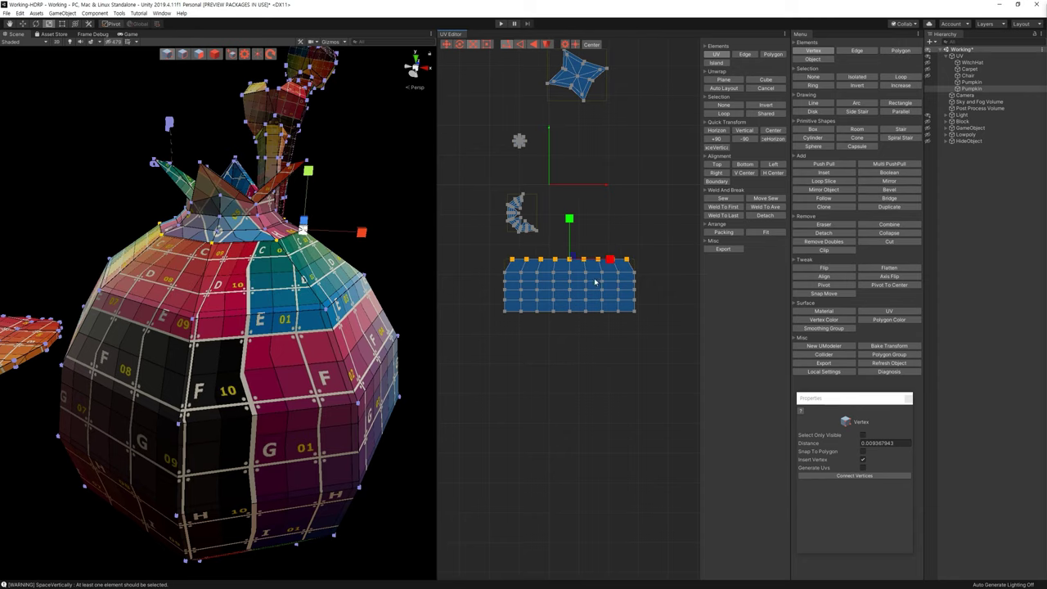
pyautogui.hotkey('ctrl', 'z')
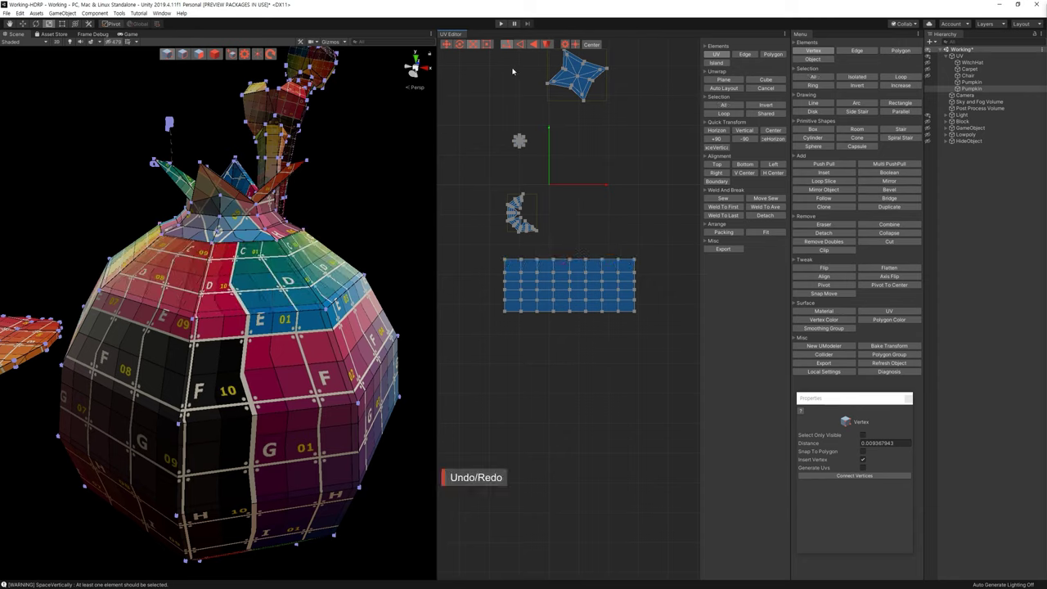
# Step: Move the crescent island together with the body strip up and to the left
pyautogui.press('3')
pyautogui.moveTo(483, 187)
pyautogui.mouseDown()
pyautogui.moveTo(569, 256)
pyautogui.moveTo(467, 167)
pyautogui.mouseUp()
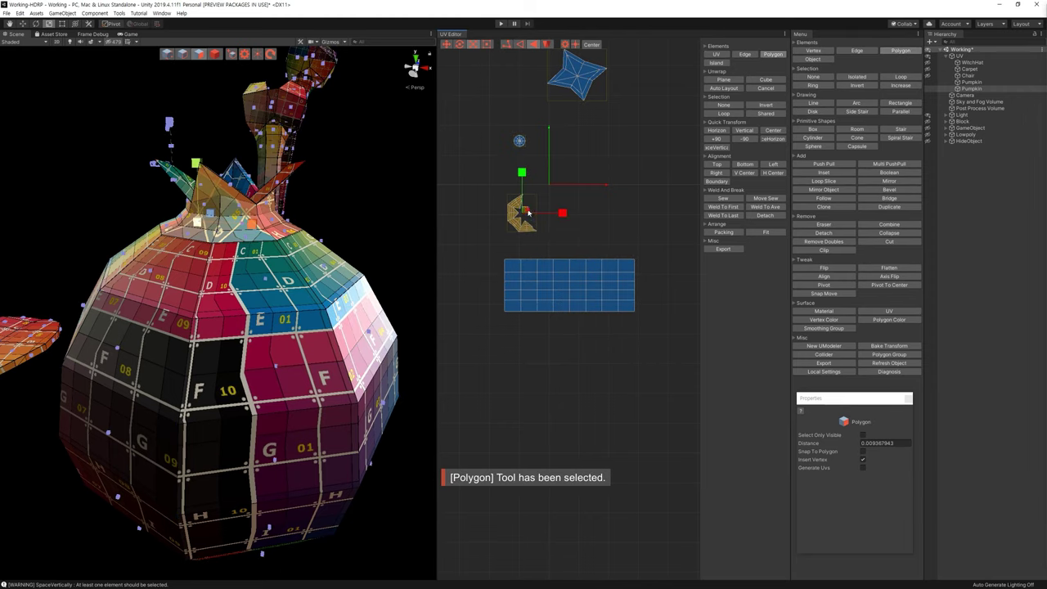
pyautogui.press('w')
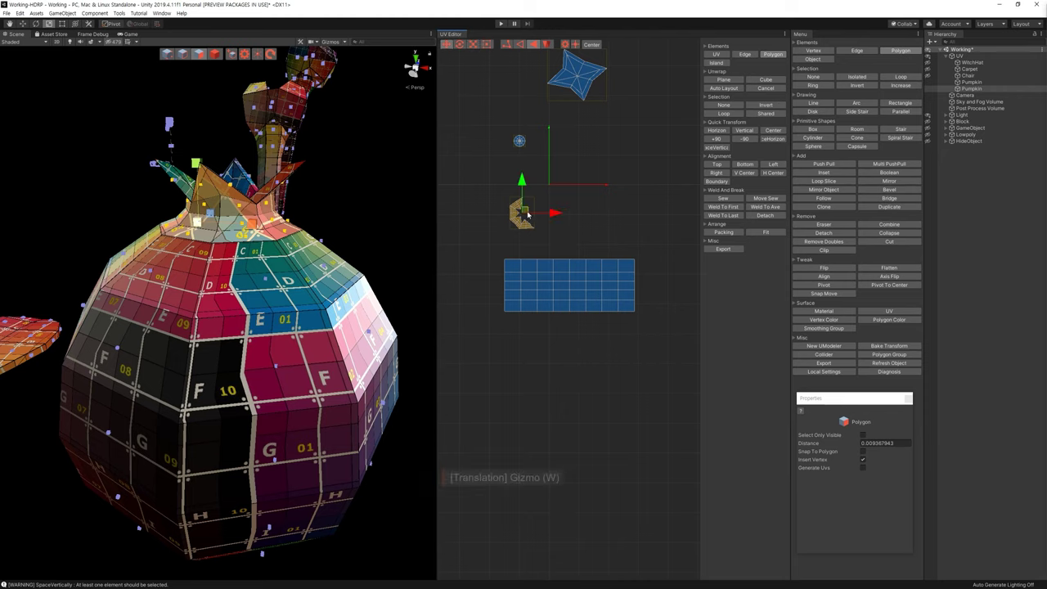
pyautogui.moveTo(480, 215); pyautogui.dragTo(663, 356)
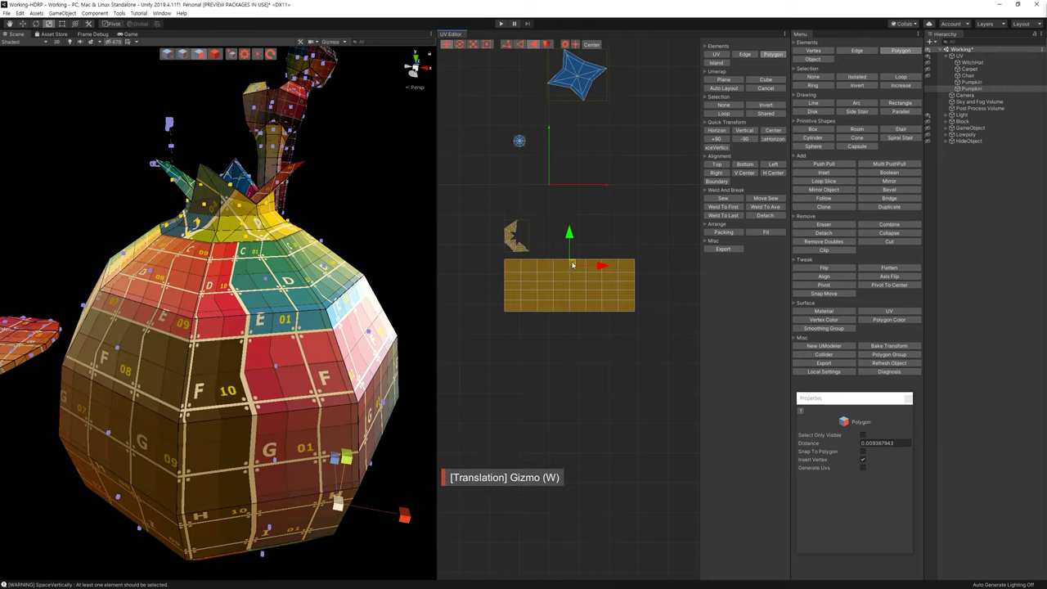
pyautogui.moveTo(573, 264); pyautogui.dragTo(551, 226)
# Step: Move the star island down and place it right next to the crescent
pyautogui.moveTo(572, 175); pyautogui.dragTo(539, 51)
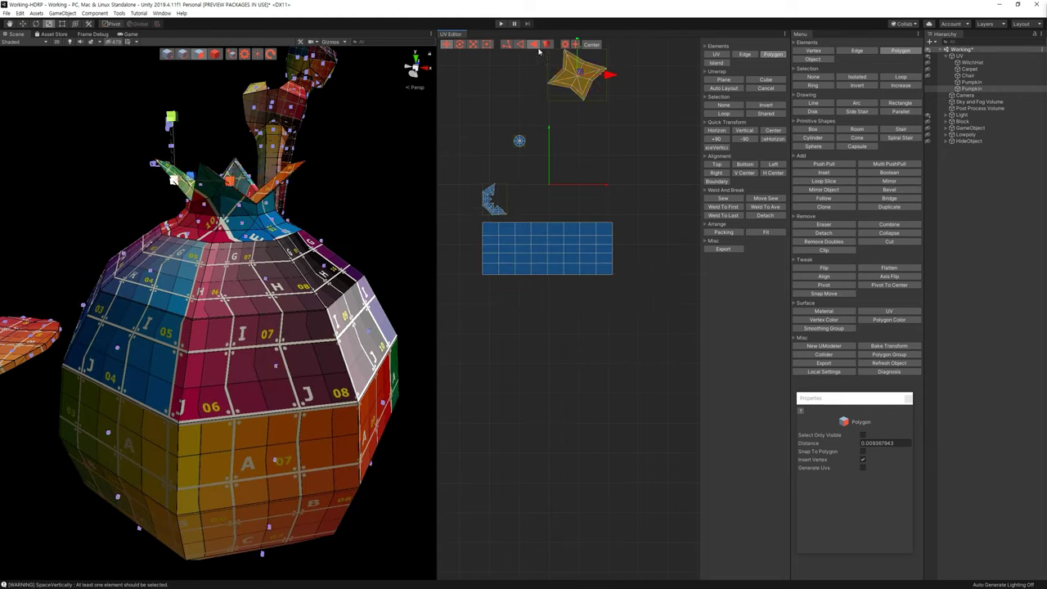
pyautogui.moveTo(583, 74); pyautogui.dragTo(550, 187)
pyautogui.press('r')
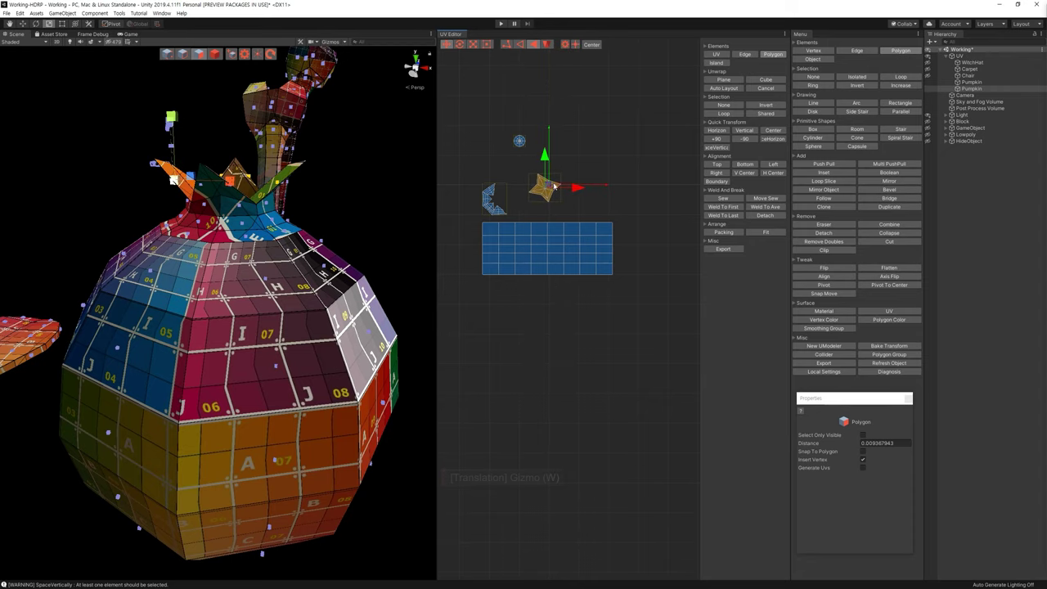
pyautogui.press('w')
pyautogui.moveTo(544, 187); pyautogui.dragTo(519, 197)
# Step: Place the octagon base island in the row beside the star
pyautogui.keyDown('alt'); pyautogui.moveTo(429, 263); pyautogui.dragTo(425, 164); pyautogui.keyUp('alt')
pyautogui.click(522, 134)
pyautogui.press('r')
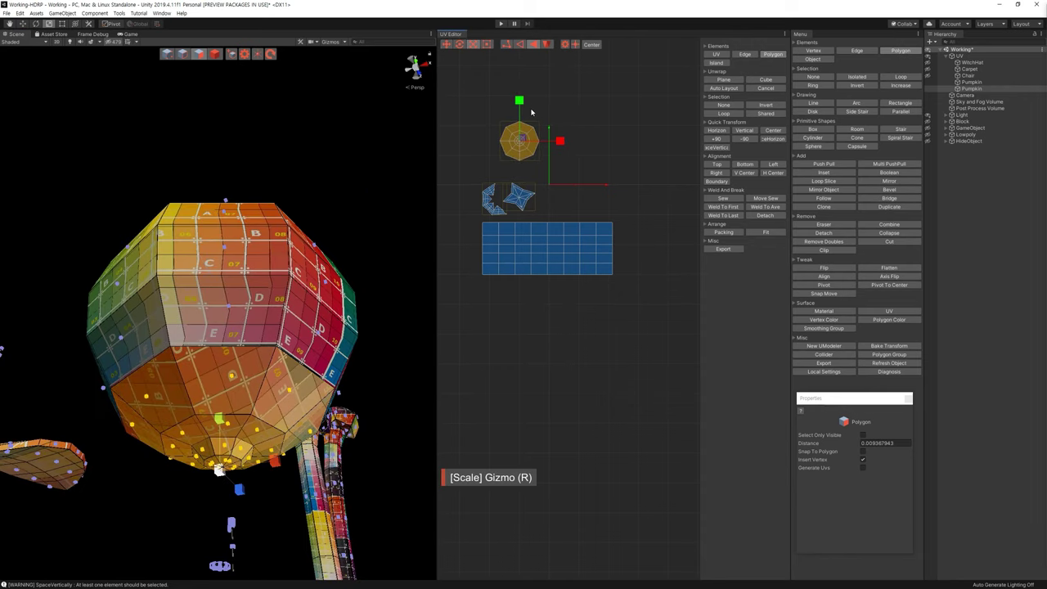
pyautogui.press('w')
pyautogui.moveTo(525, 141); pyautogui.dragTo(562, 197)
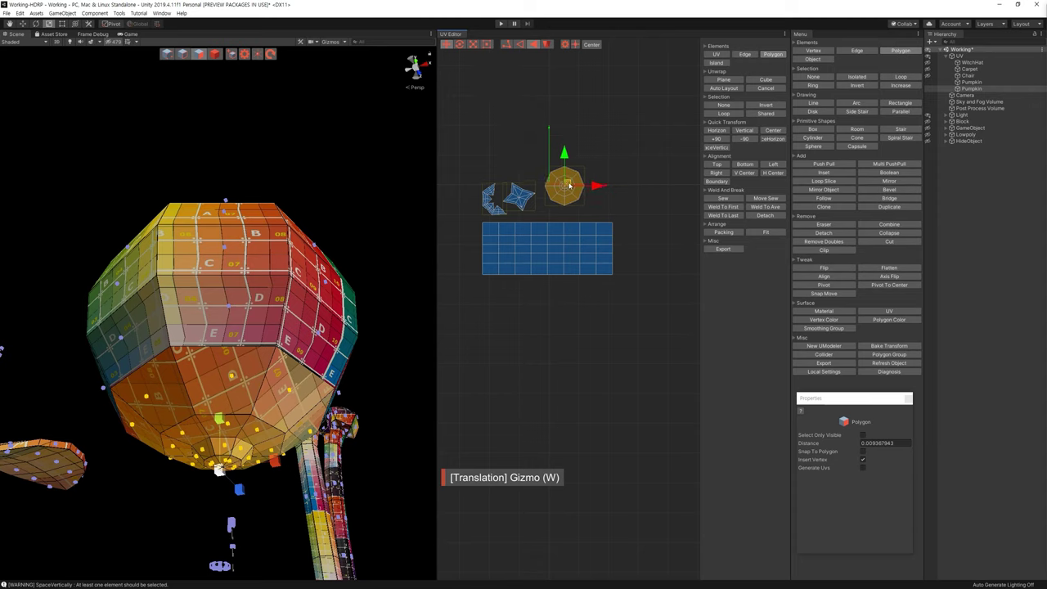
# Step: Select all the UV islands and detach them
pyautogui.click(620, 167)
pyautogui.scroll(2, 582, 168)
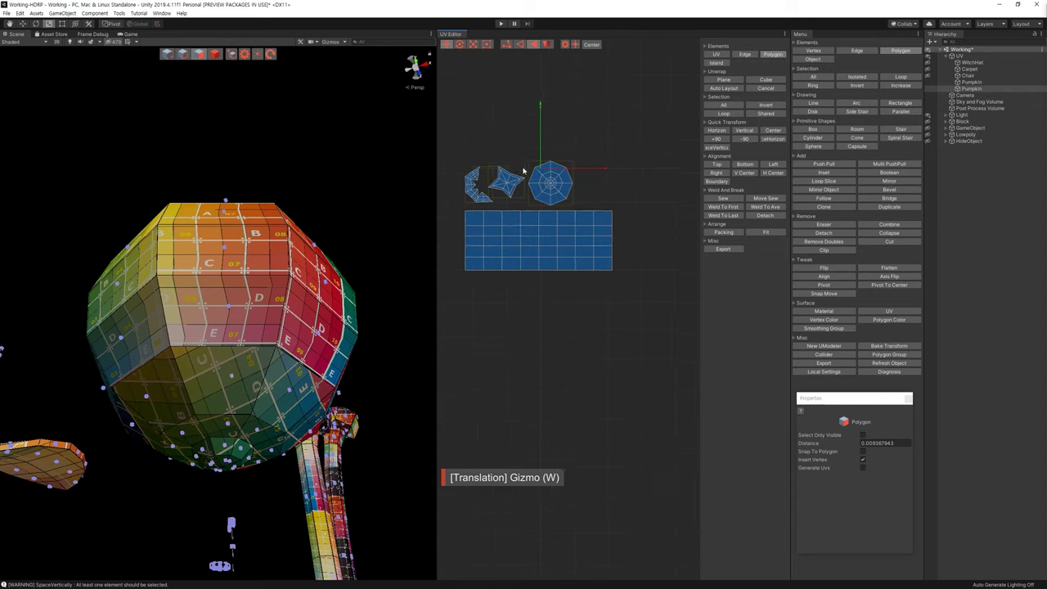
pyautogui.moveTo(484, 170); pyautogui.dragTo(726, 372)
pyautogui.click(765, 215)
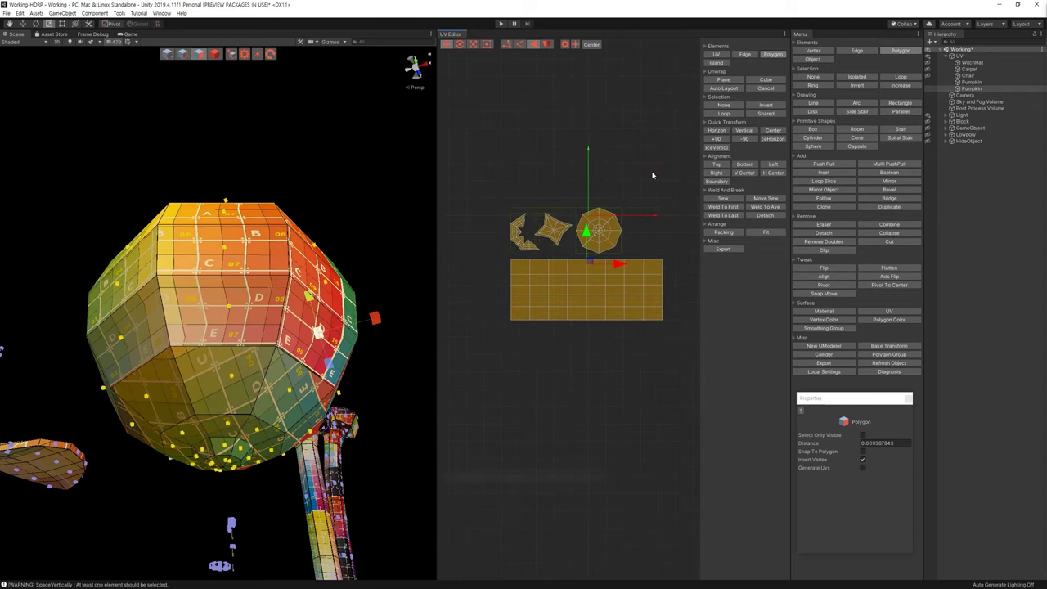